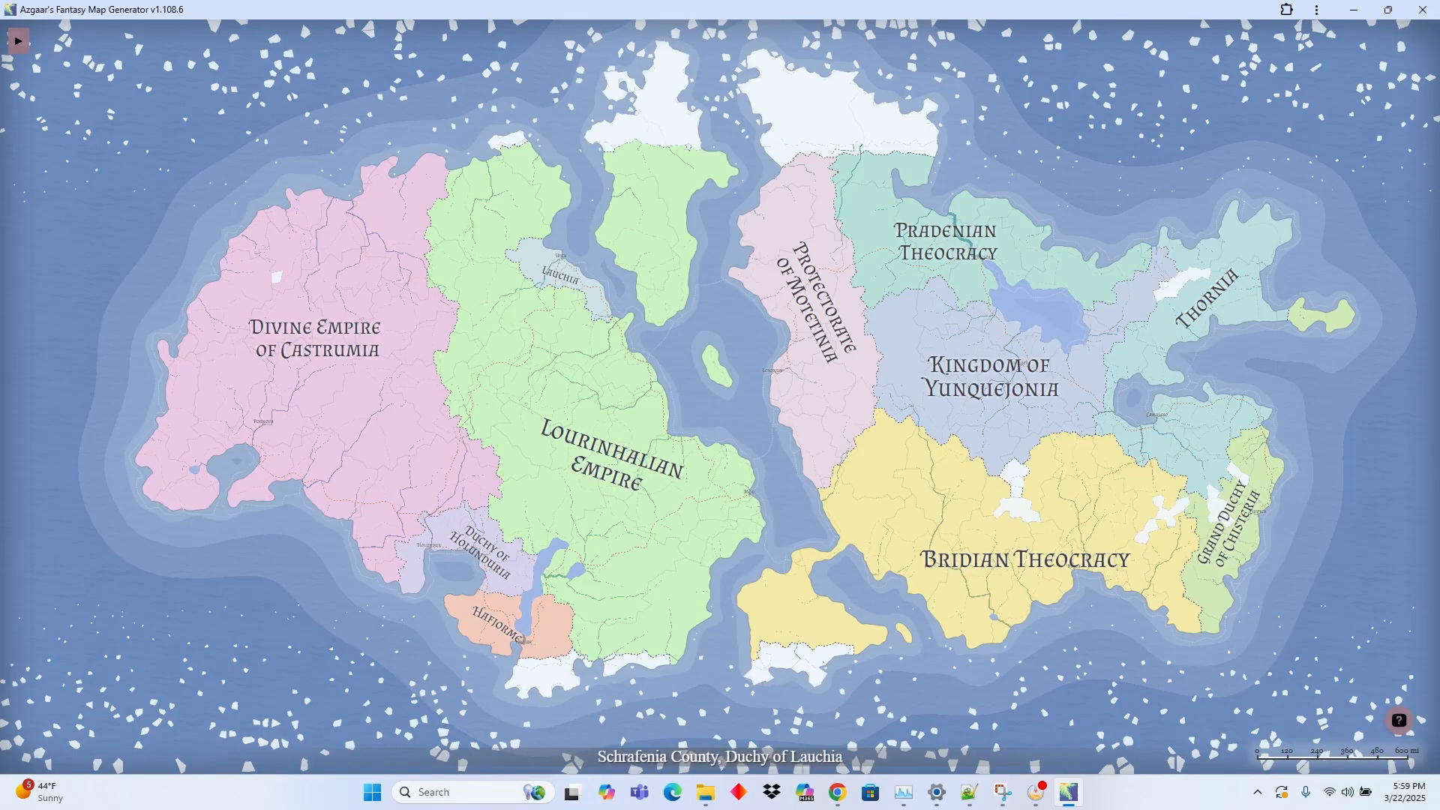
Step: Rename the Lauchia state label as Lauchiria
scroll(581, 279, "up", 9)
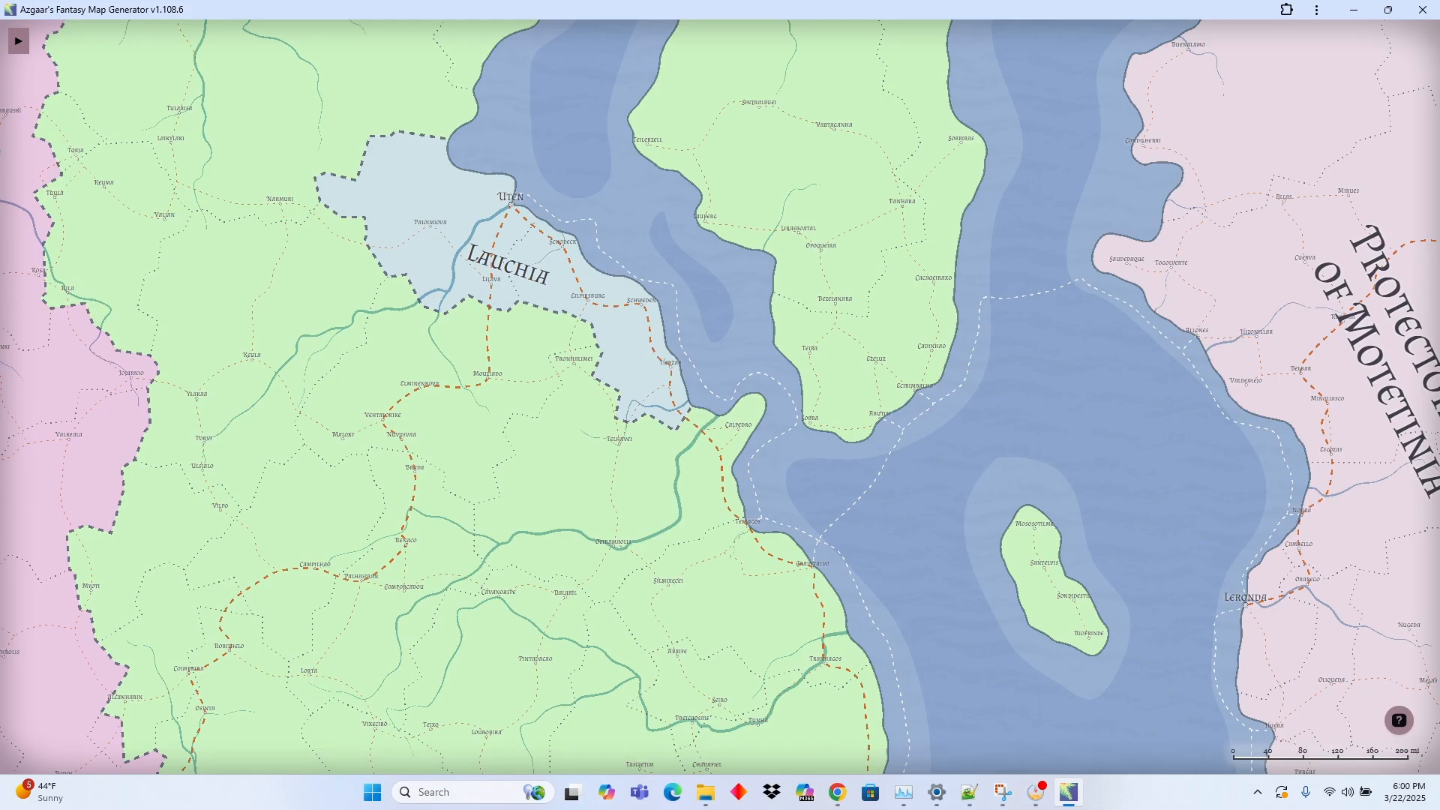
scroll(579, 244, "up", 3)
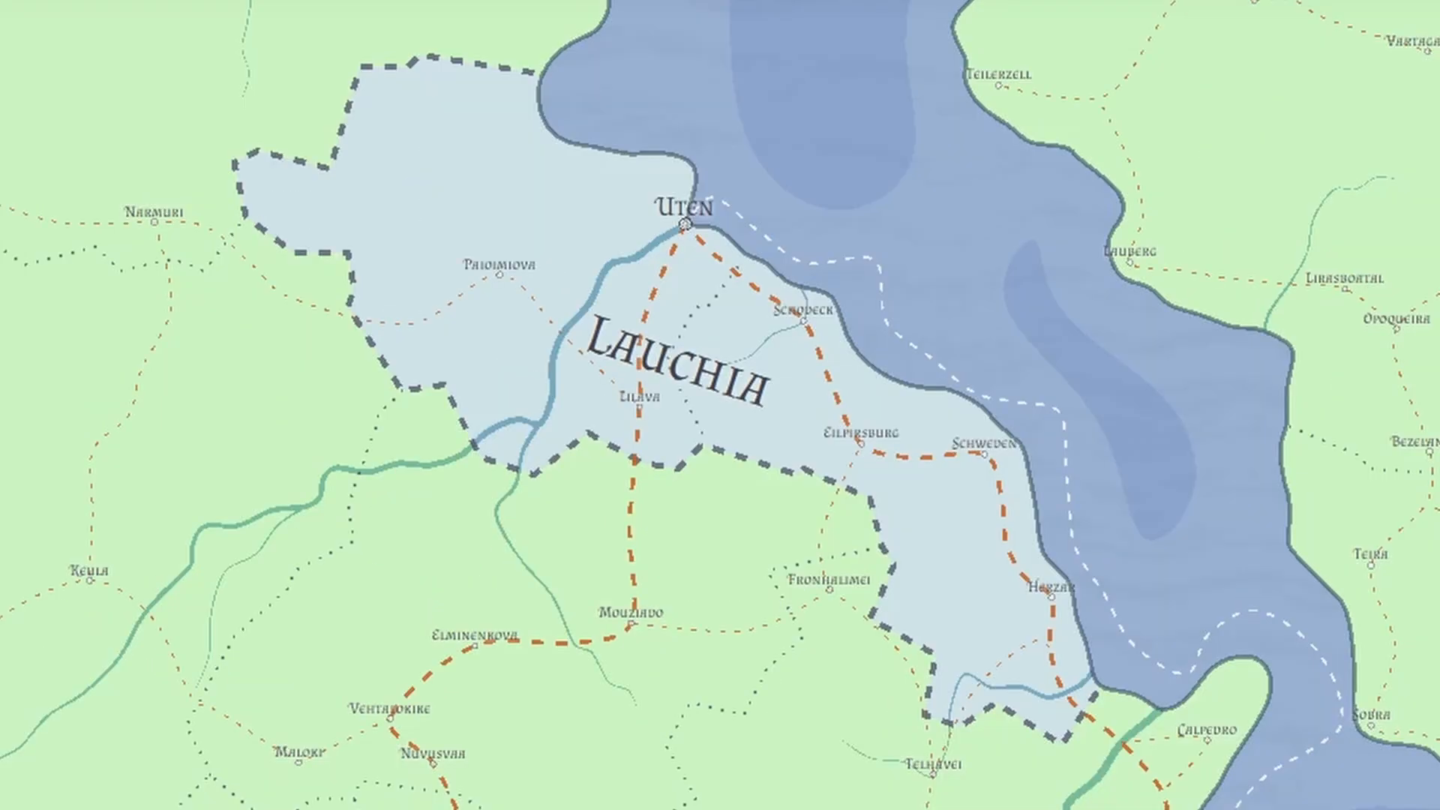
left_click(678, 361)
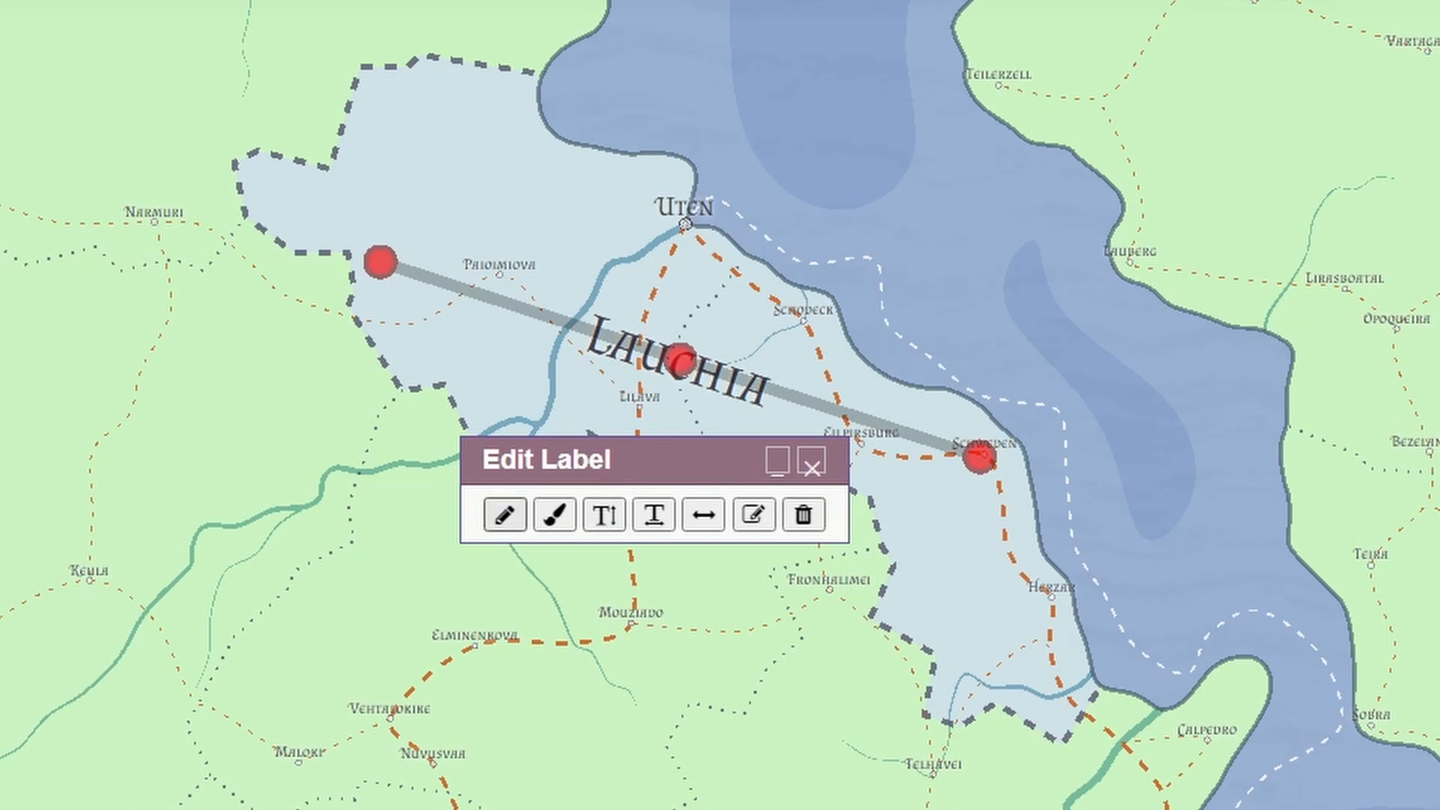
left_click(505, 515)
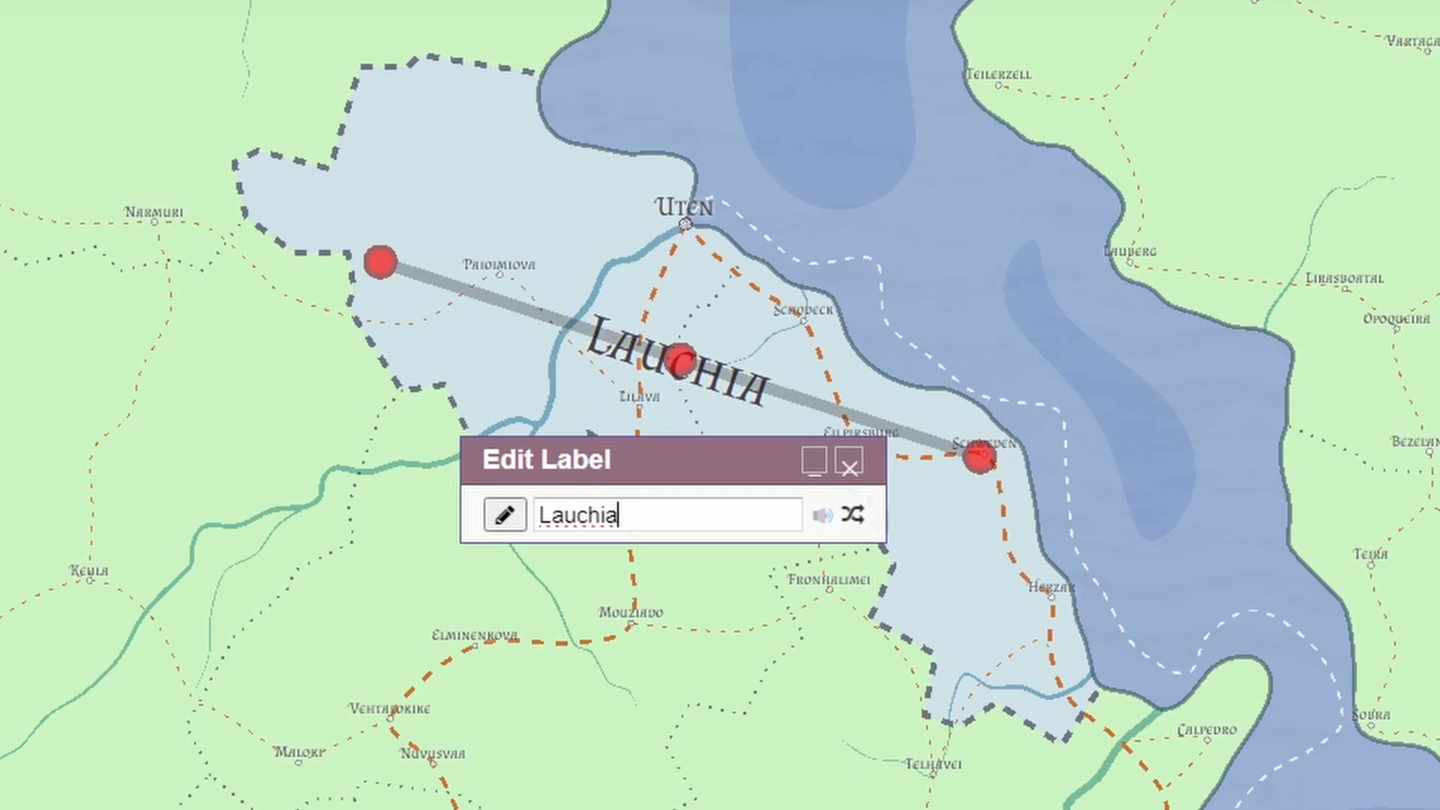
key("Left")
type("ri")
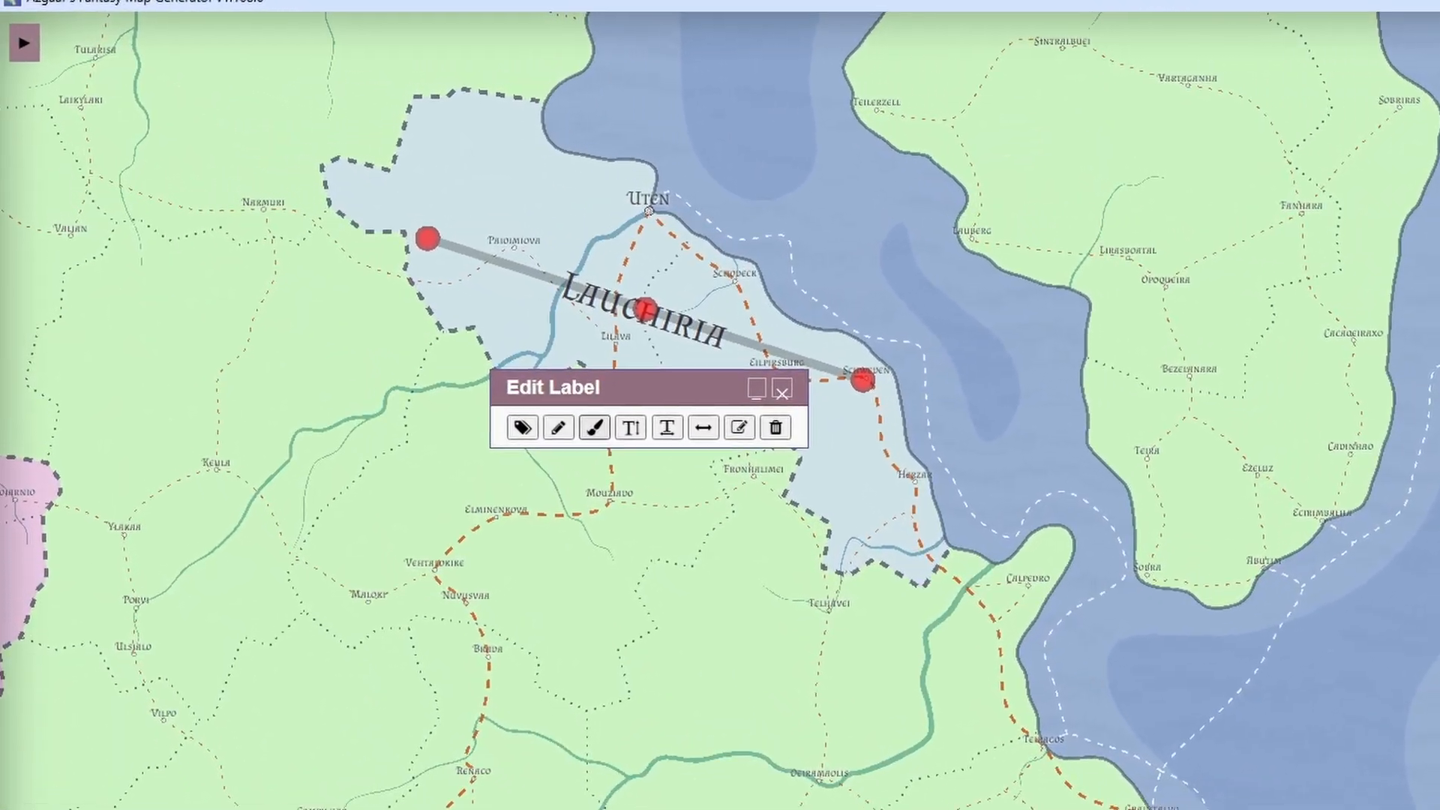
Step: View the state labels' style settings and reshape the Lauchiria label's path by repositioning its control points
left_click(595, 427)
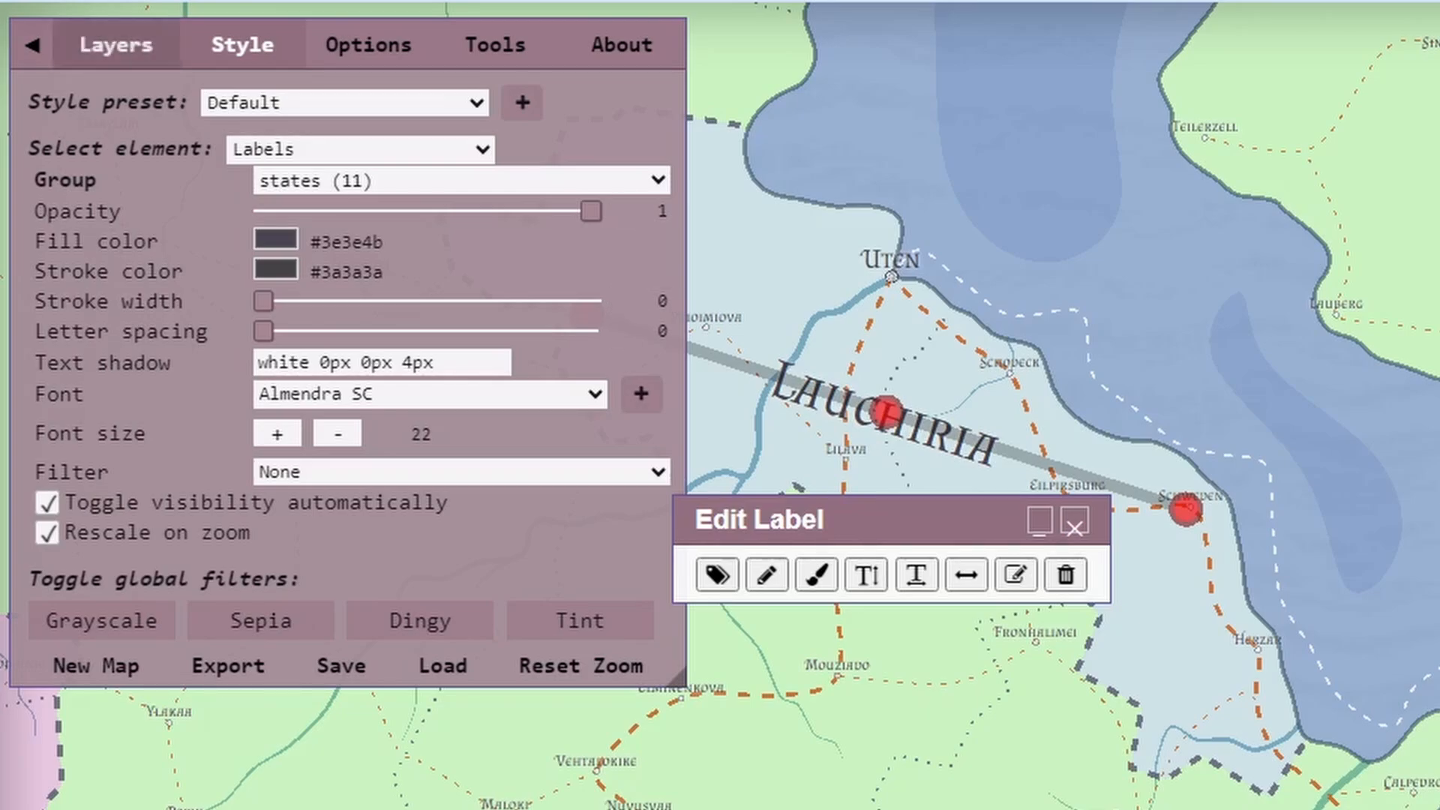
left_click(32, 46)
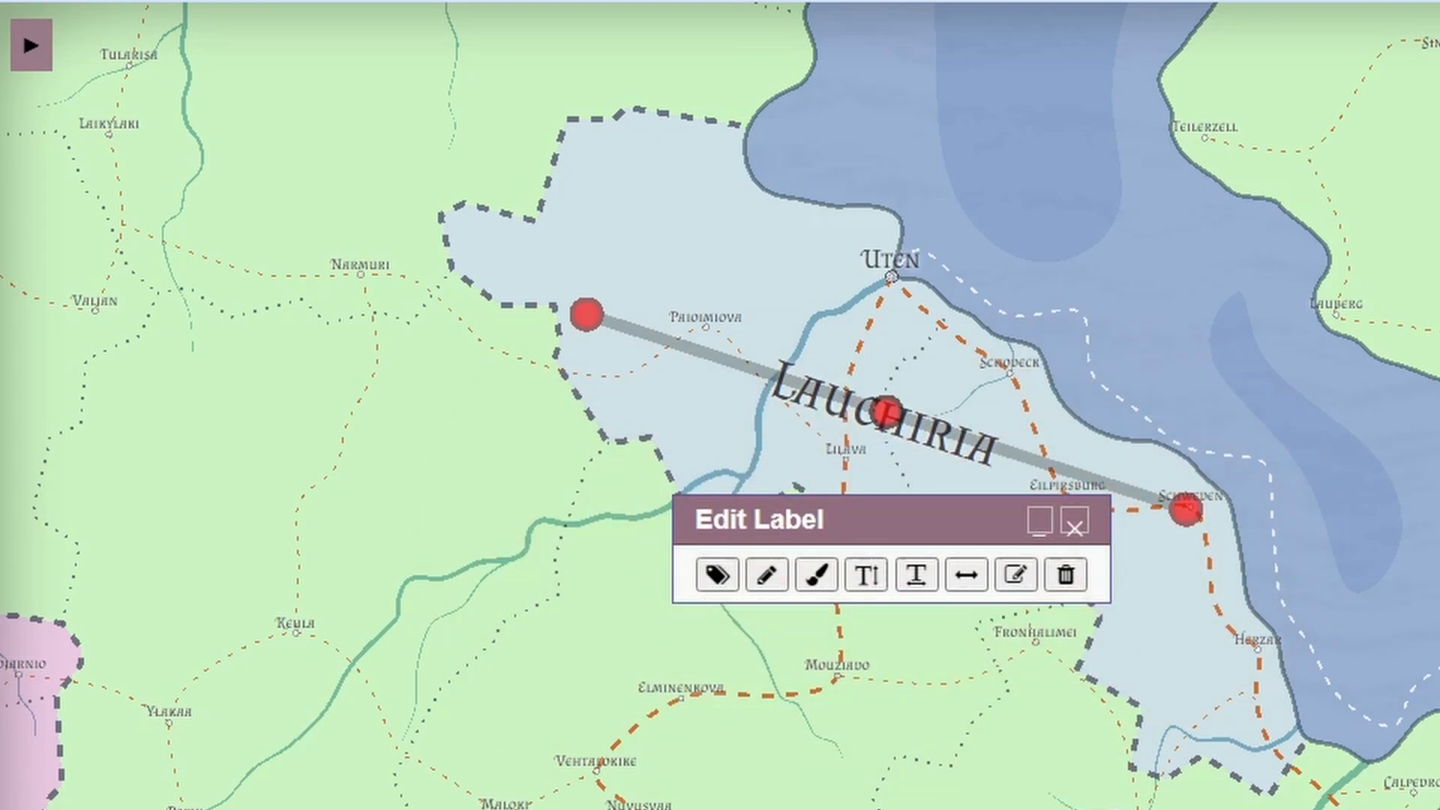
mouse_move(886, 411)
left_mouse_down()
mouse_move(905, 324)
mouse_move(916, 357)
mouse_move(894, 400)
mouse_move(904, 385)
mouse_move(874, 375)
mouse_move(872, 403)
left_mouse_up()
left_click_drag(1160, 555, 1439, 470)
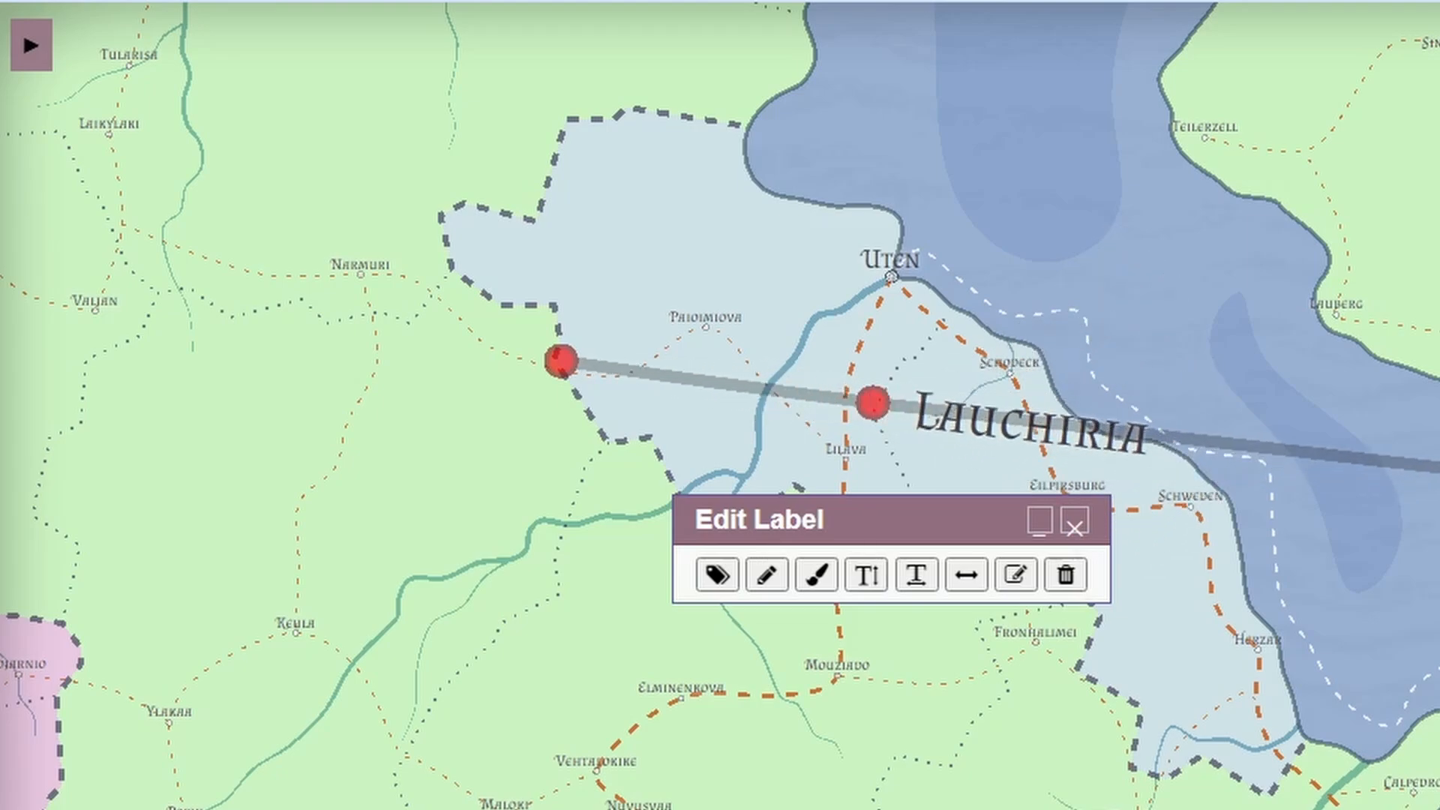
left_click_drag(872, 403, 891, 428)
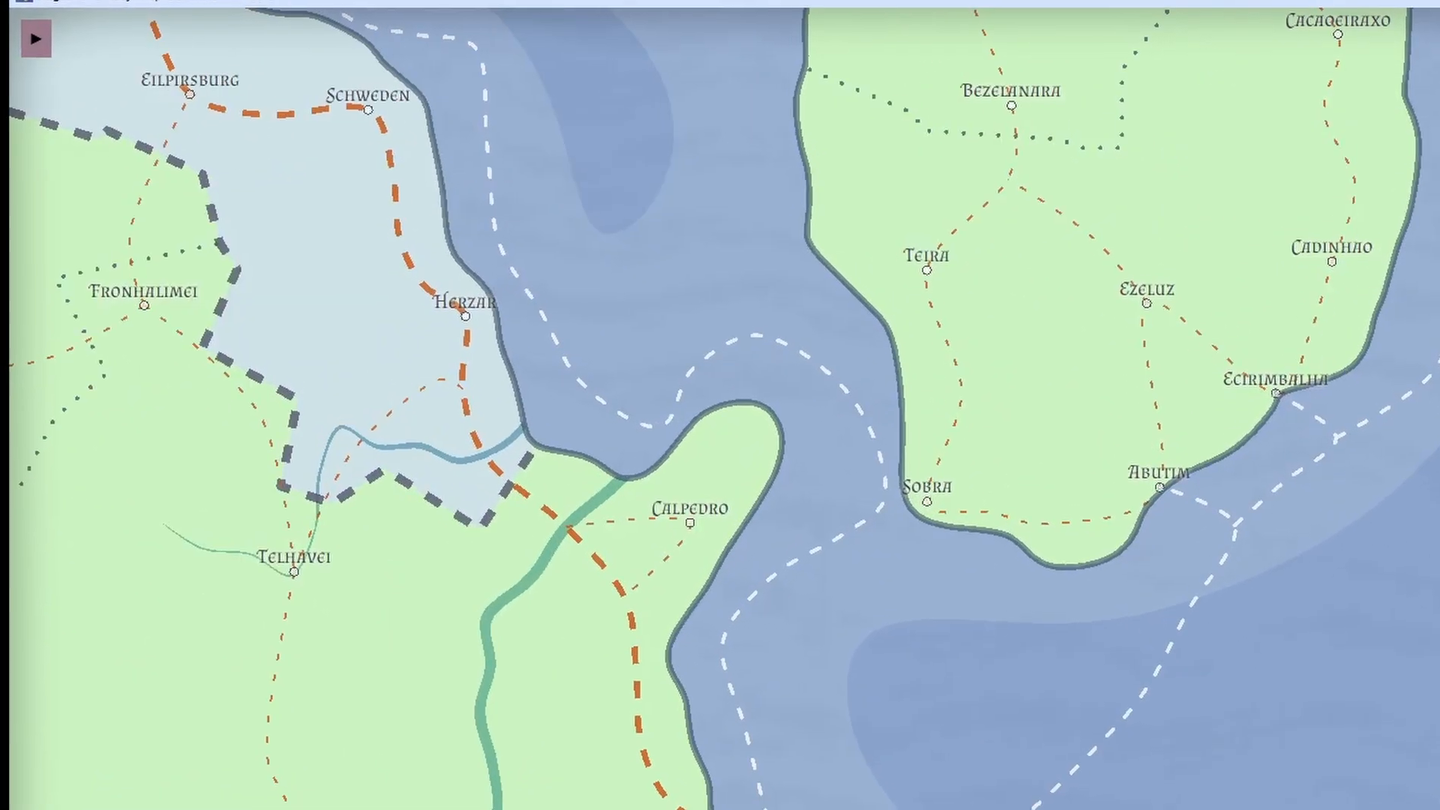
Step: Add a citadel and walls to the burg Abutim, and toggle its burg preview off and on
left_click(1252, 509)
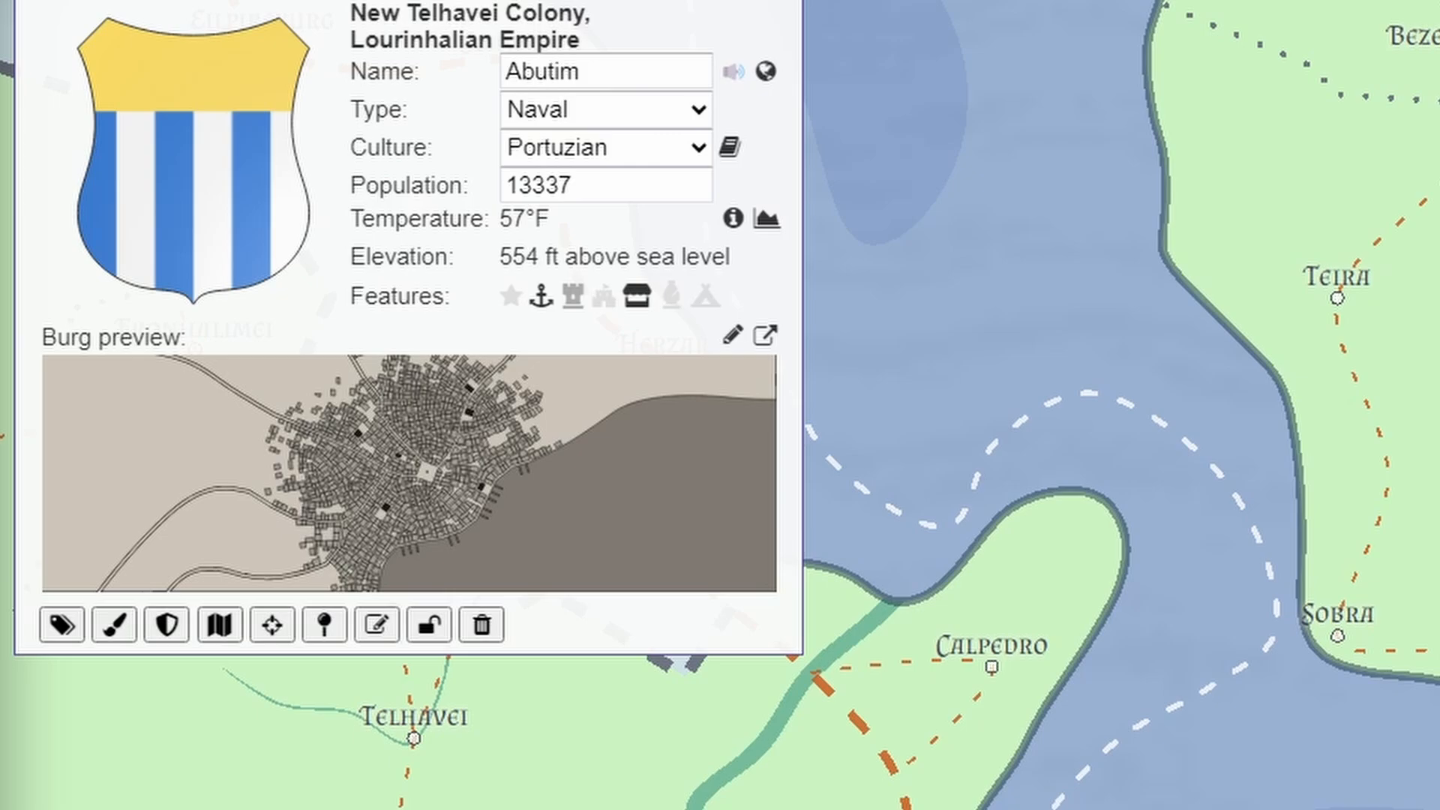
left_click(573, 297)
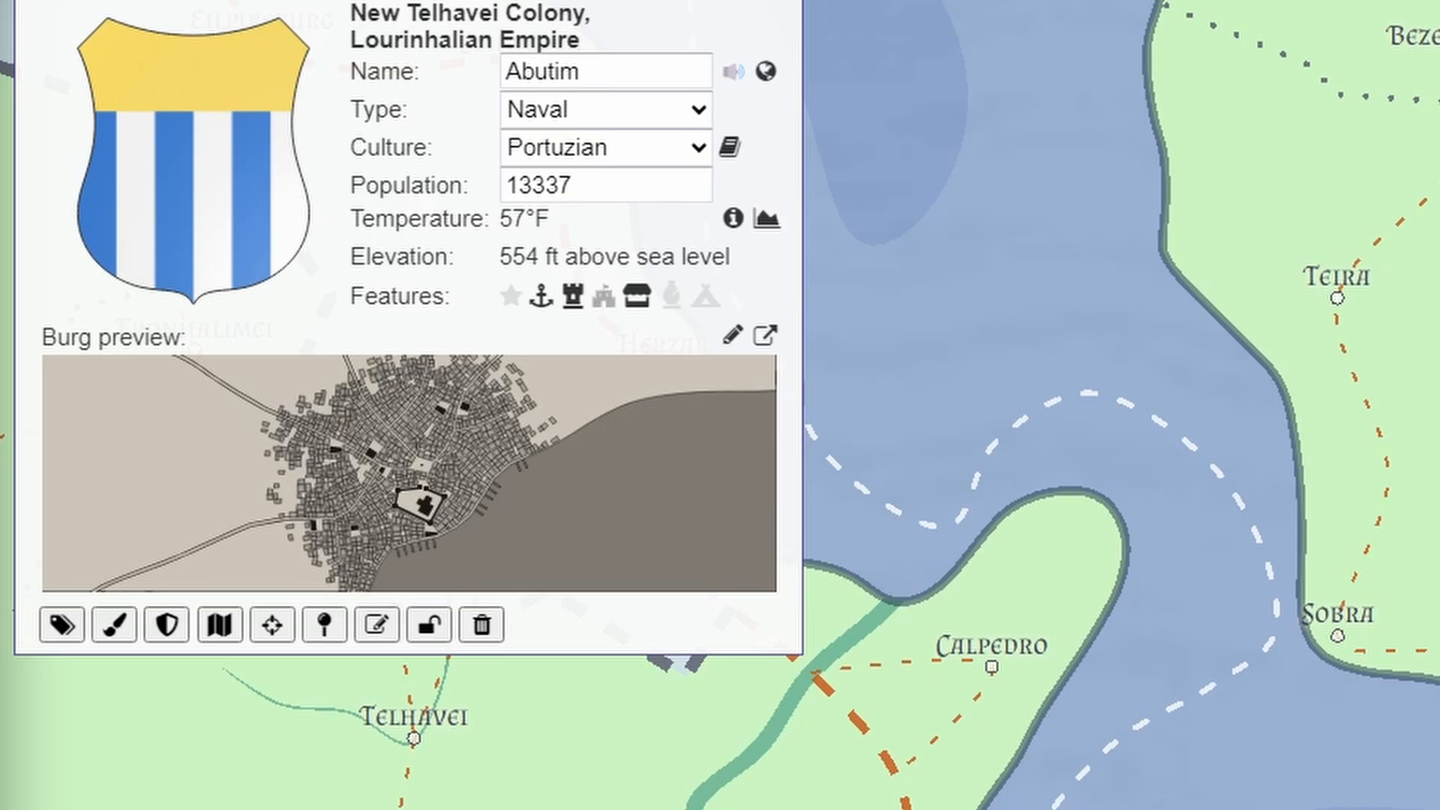
left_click(604, 296)
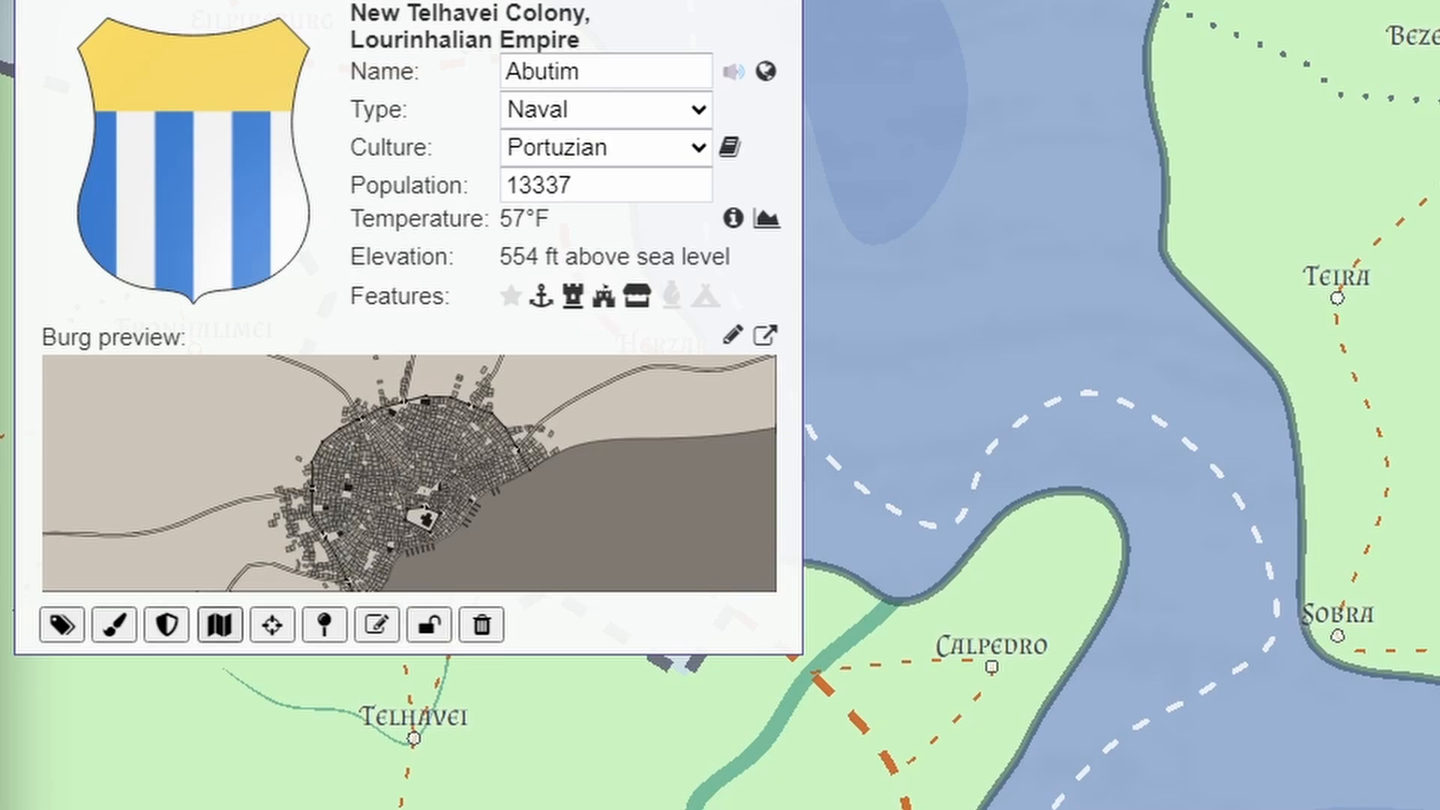
left_click(219, 624)
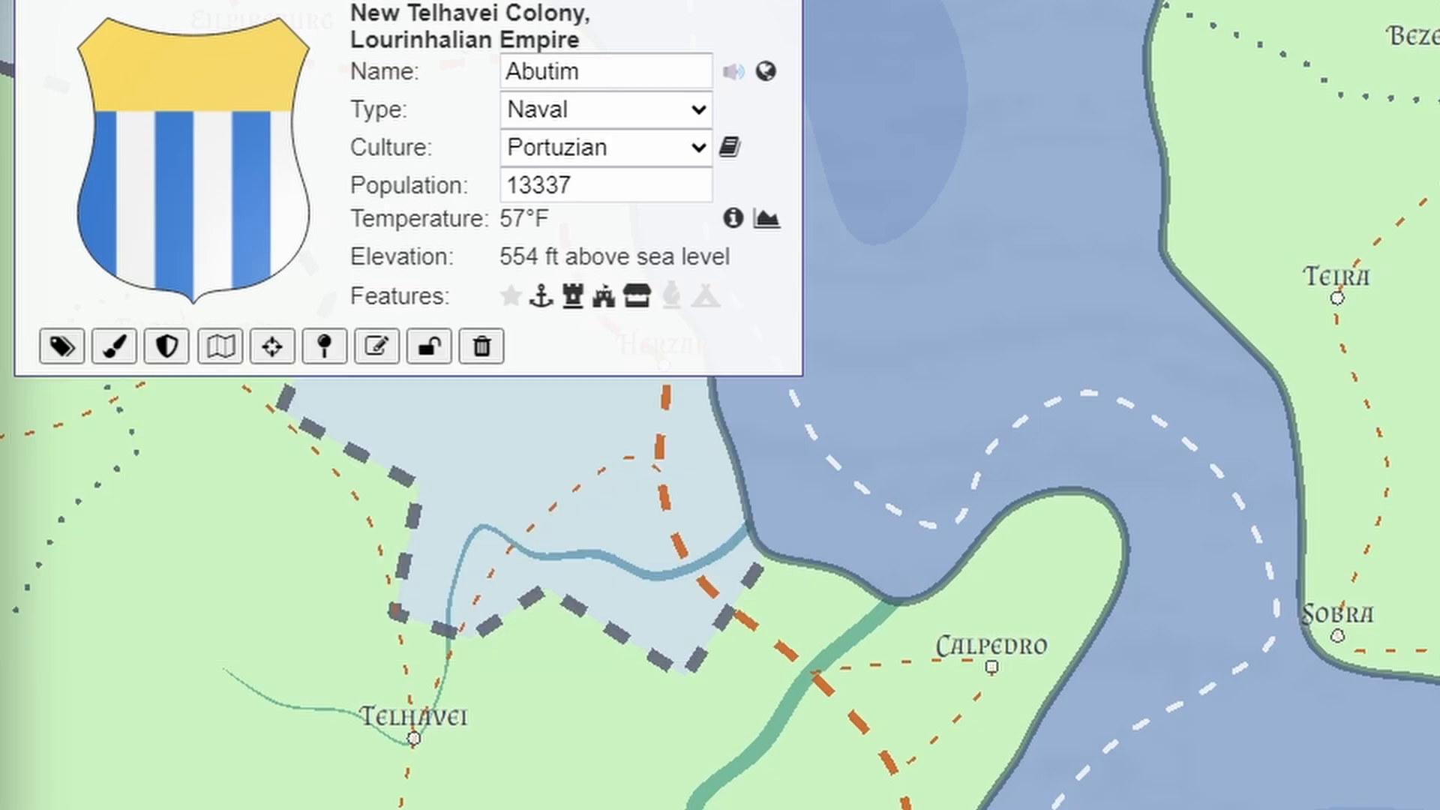
left_click(219, 346)
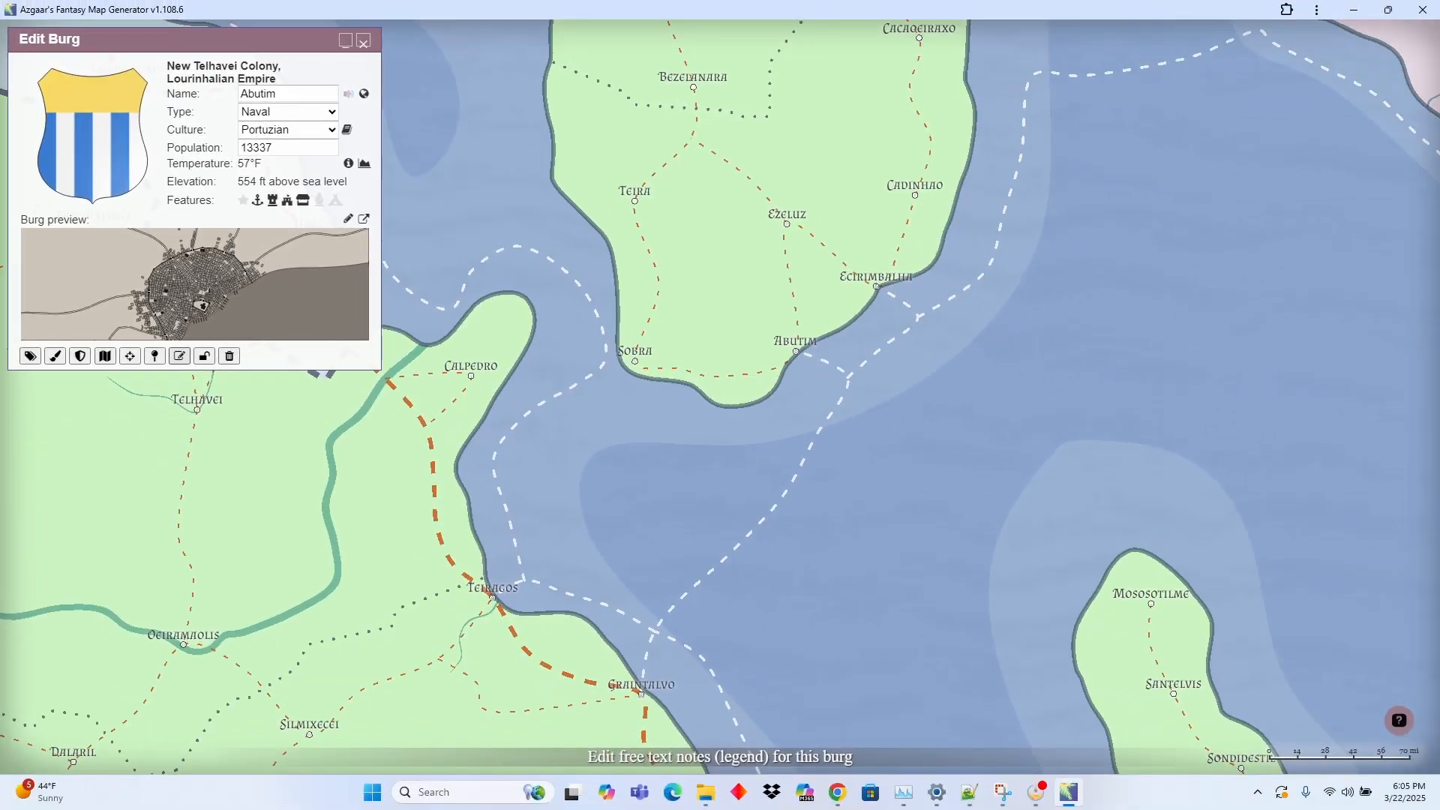
Step: Add the note "this city is ruled by a council of wizards." to the burg Abutim
left_click(179, 356)
left_click(170, 223)
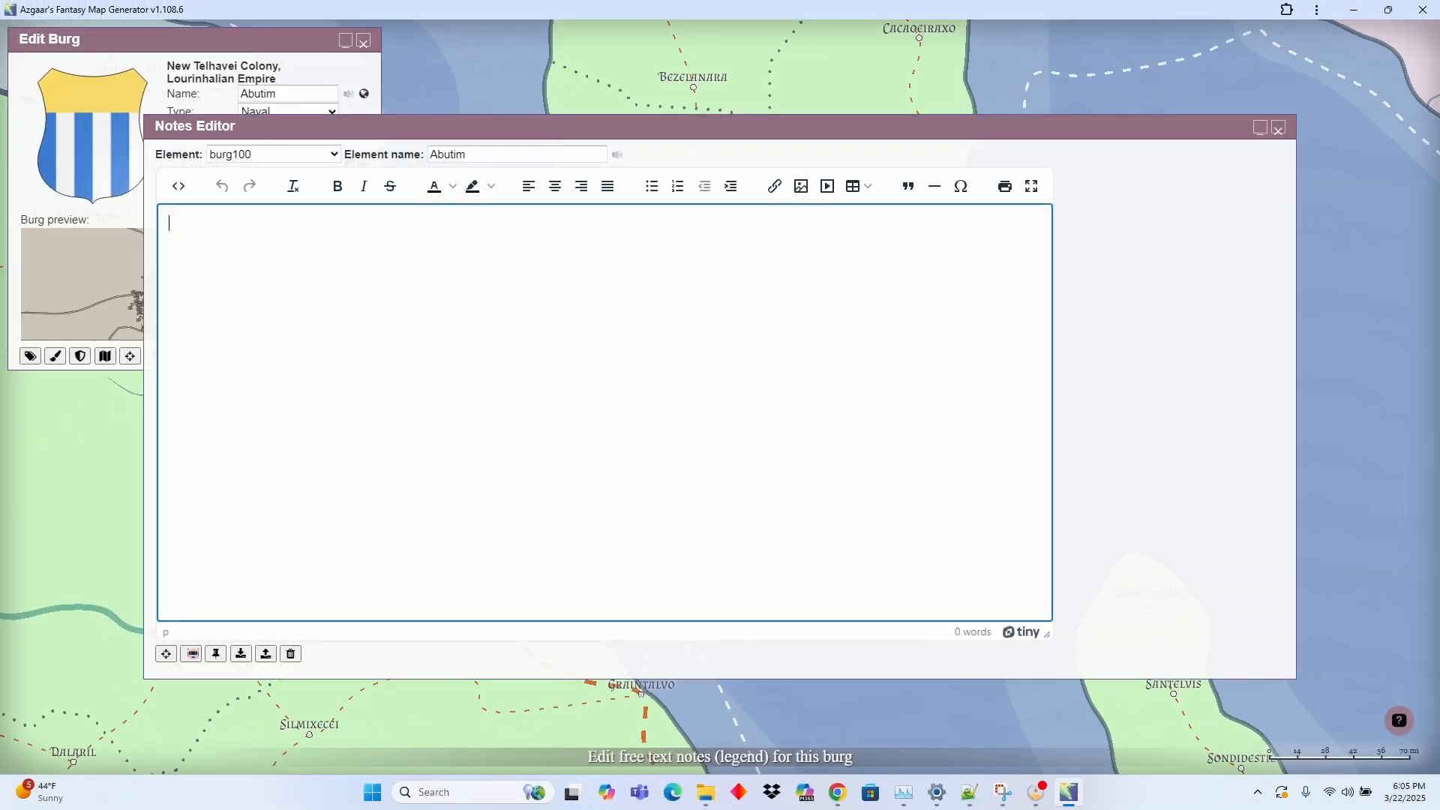
type("this city is ruled by a council o")
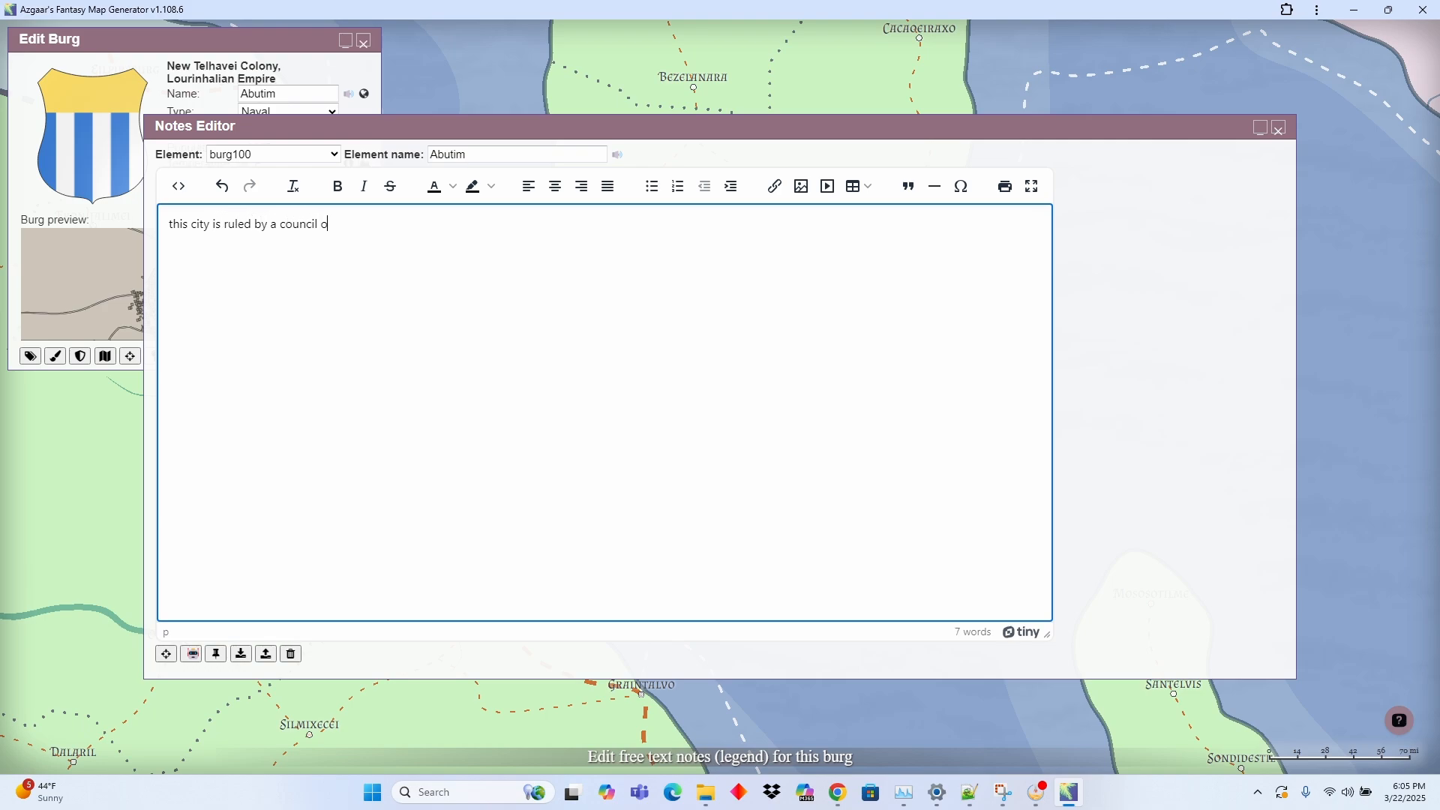
type("f wizards.")
left_click(1278, 130)
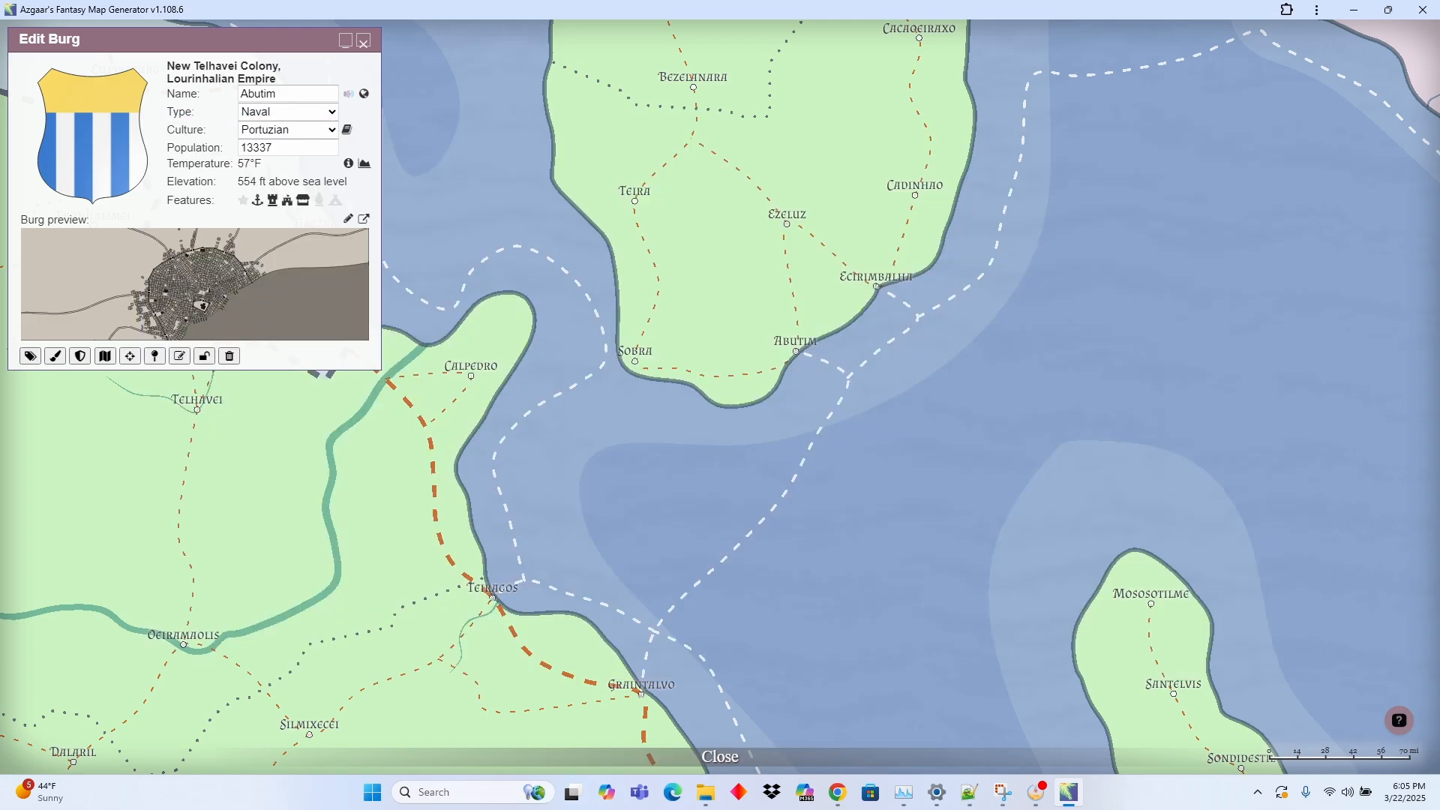
Step: Rename the burg Abutim as Steve's Town and close its editor
mouse_move(795, 343)
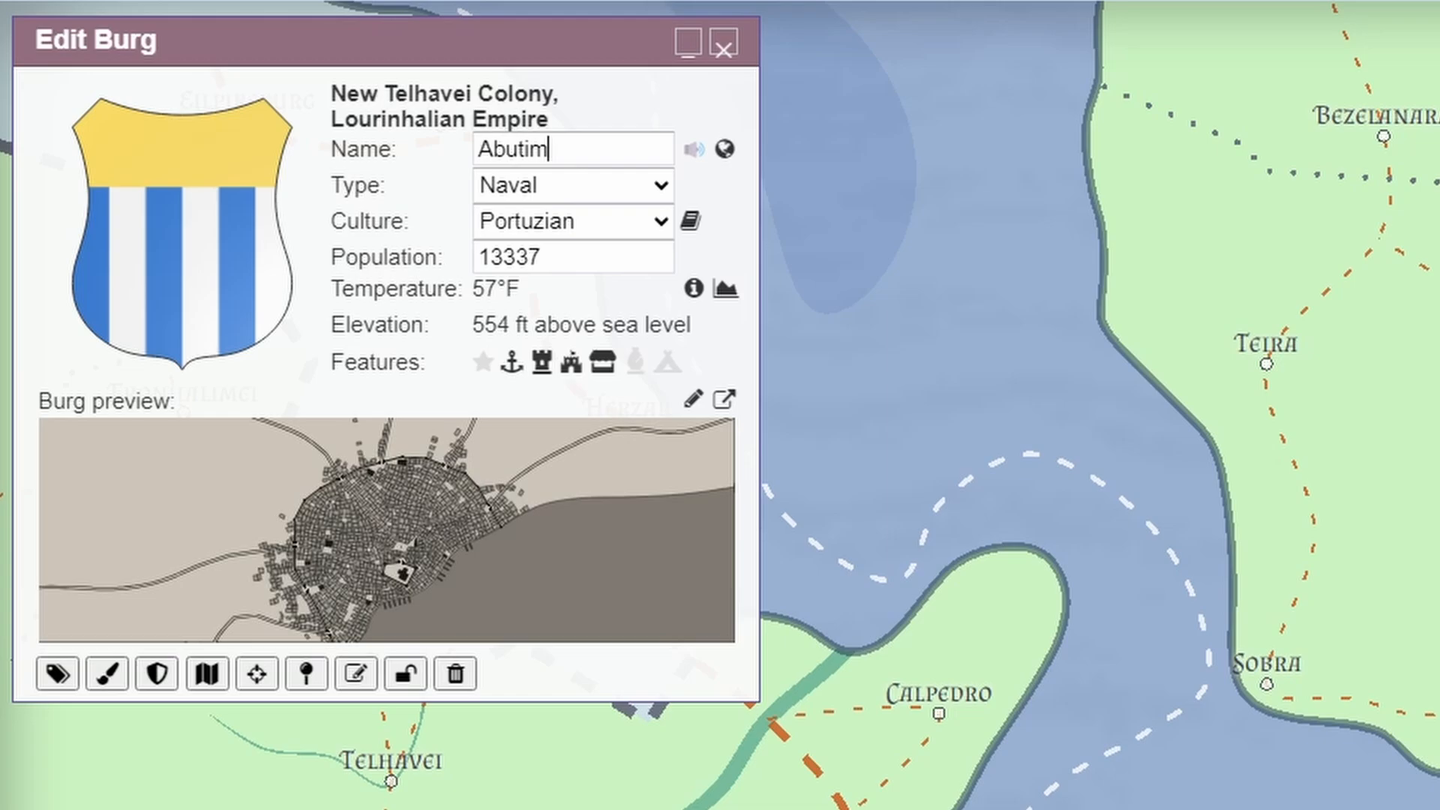
key("BackSpace")
key("BackSpace")
key("BackSpace")
key("BackSpace")
key("BackSpace")
key("BackSpace")
type("Steve's ")
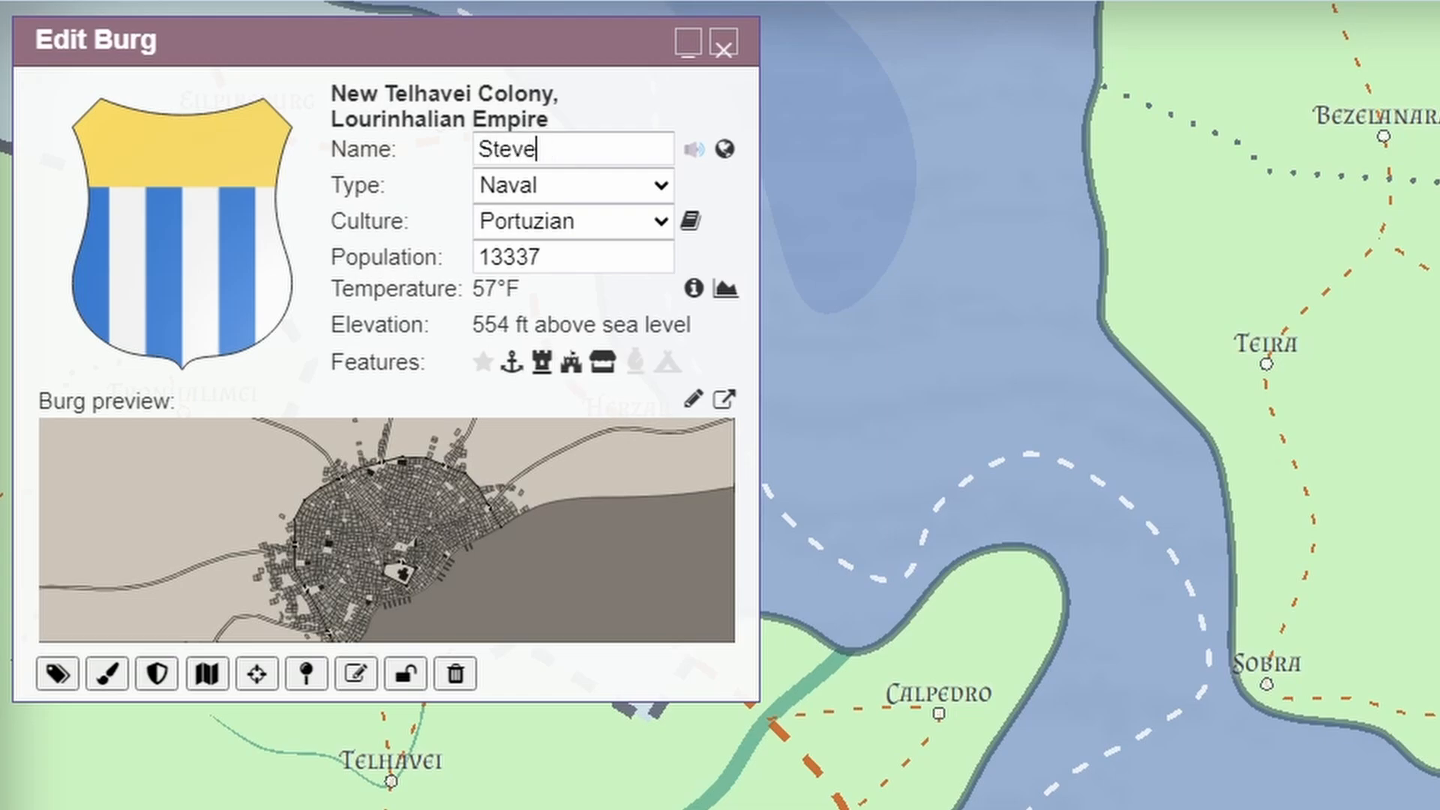
type("Town")
left_click(723, 44)
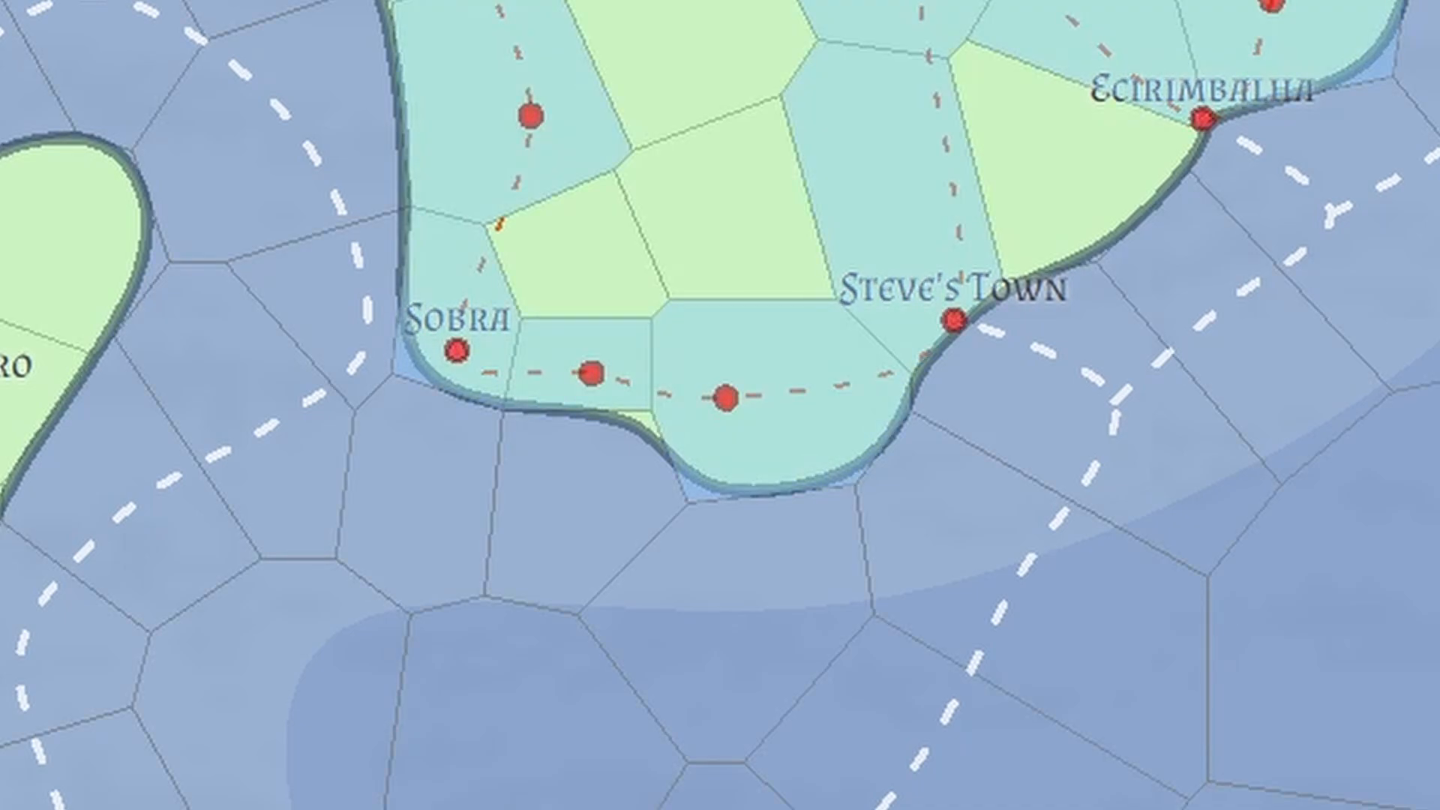
Step: Reroute the road between Sobra and Steve's Town farther inland by moving its two middle control points north
left_click_drag(725, 397, 754, 327)
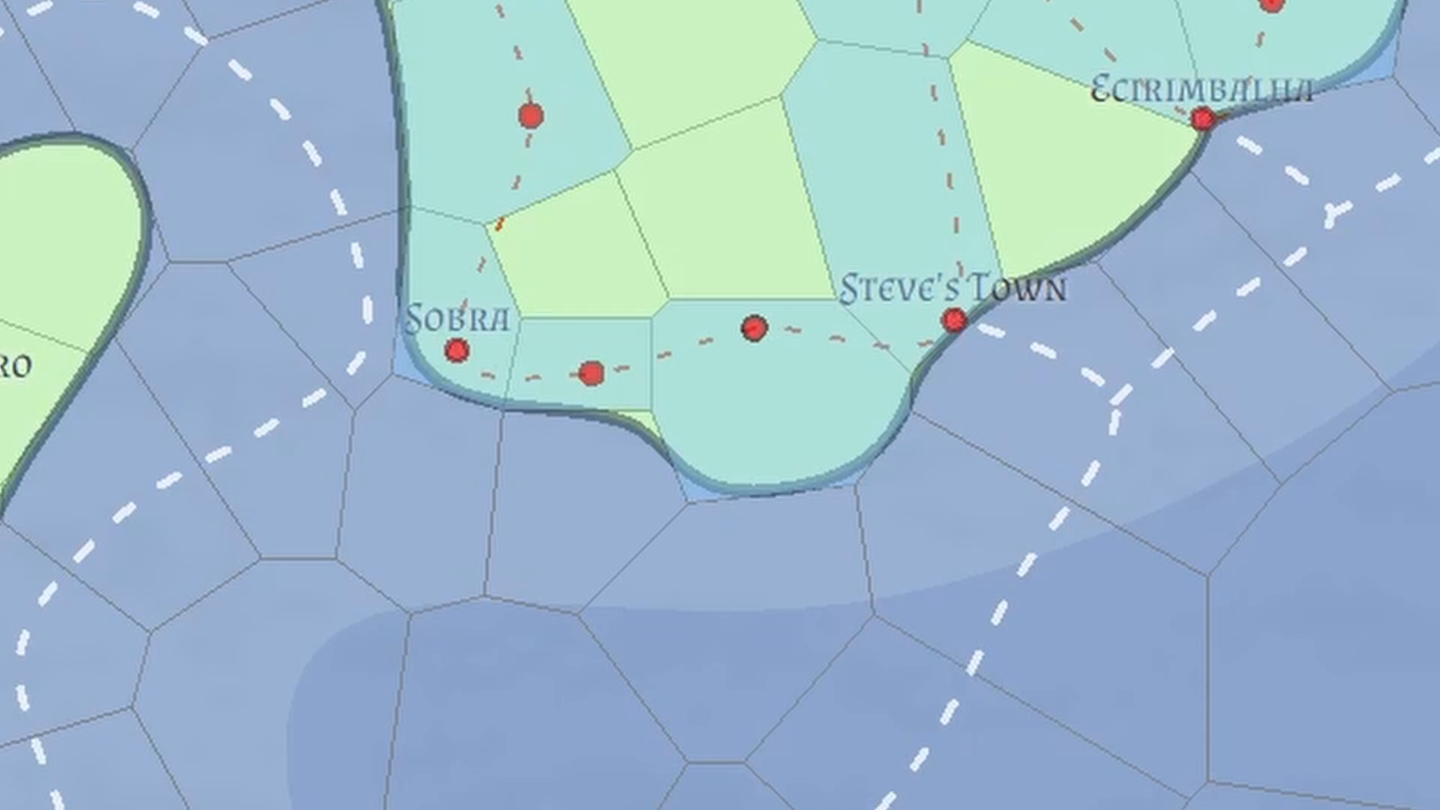
left_click_drag(591, 373, 602, 340)
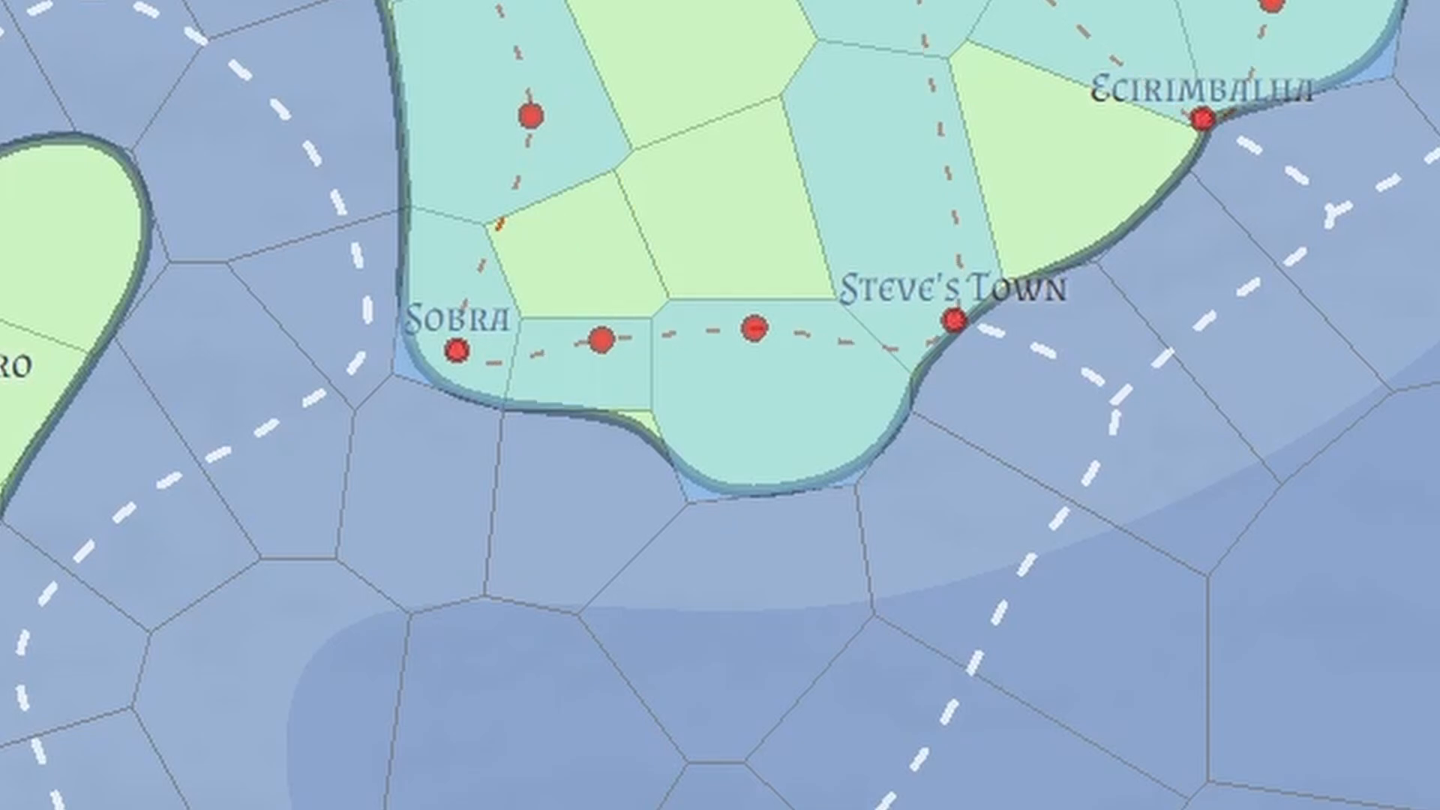
Step: Reshape the coastline southwest of Steve's Town by pulling a southern shore point inland, and close the coastline editor
left_click(862, 462)
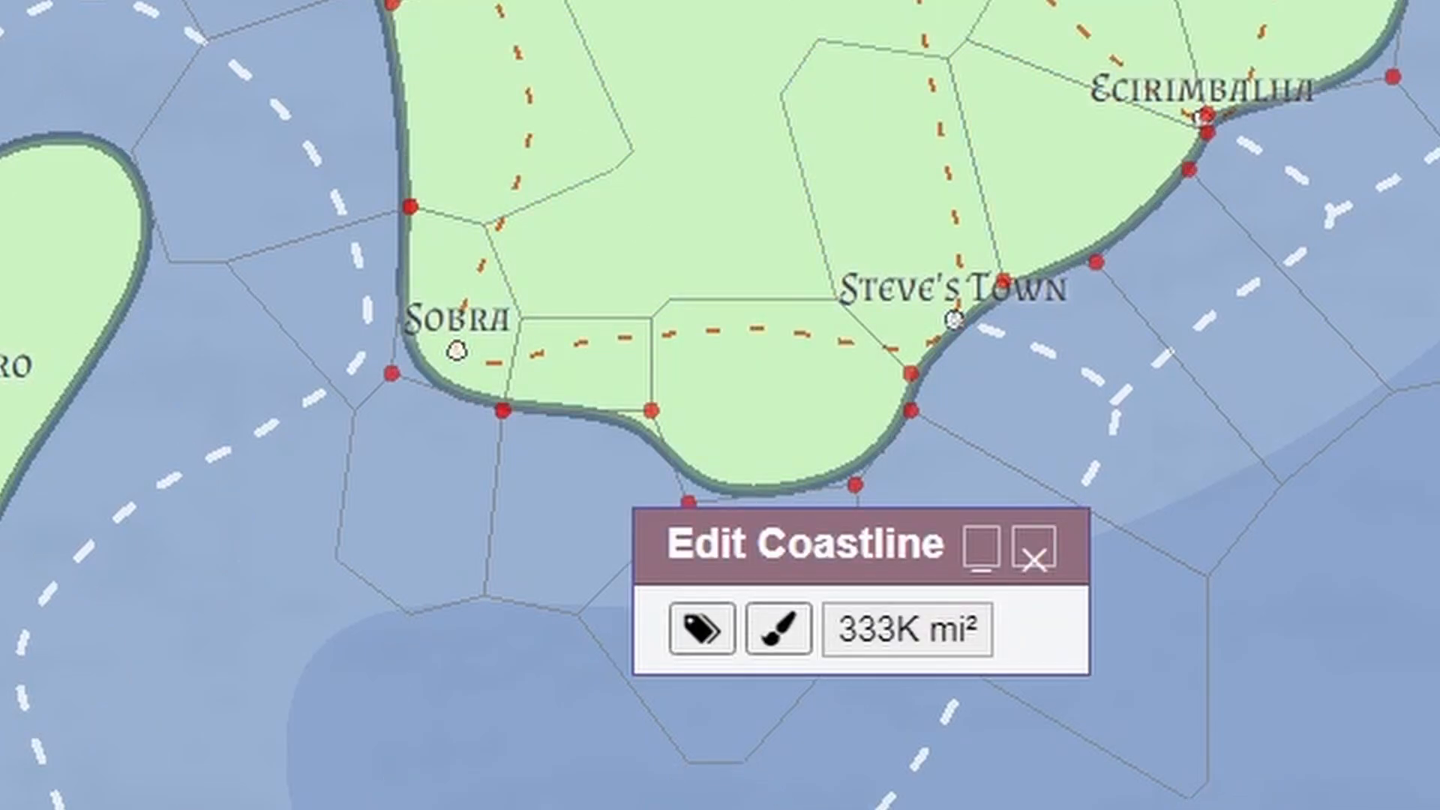
left_click_drag(688, 501, 756, 427)
left_click(1034, 548)
Step: Open the layer settings and preview the Texture, Heightmap and Biomes layers one at a time, hiding each again
scroll(980, 350, "up", 1)
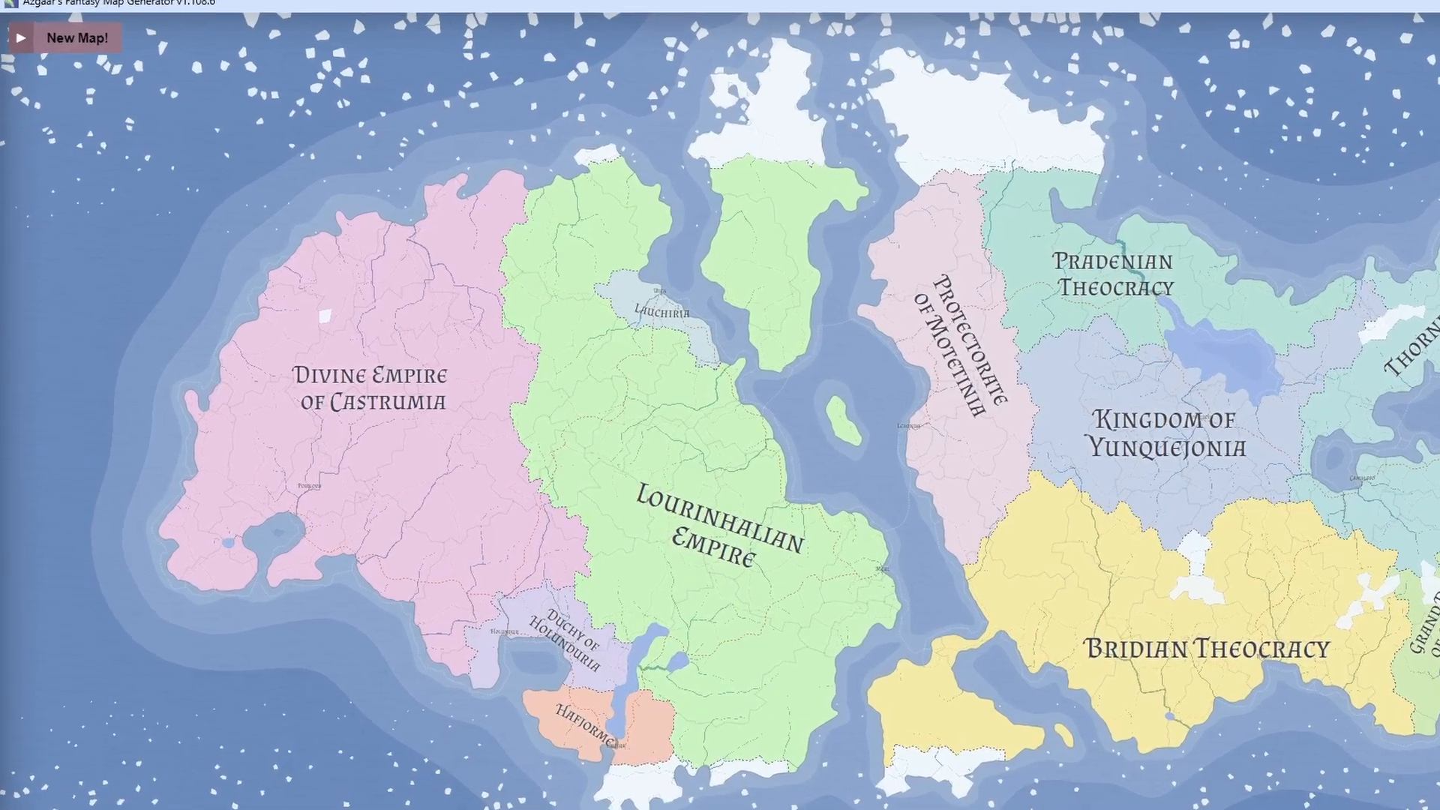
left_click(18, 39)
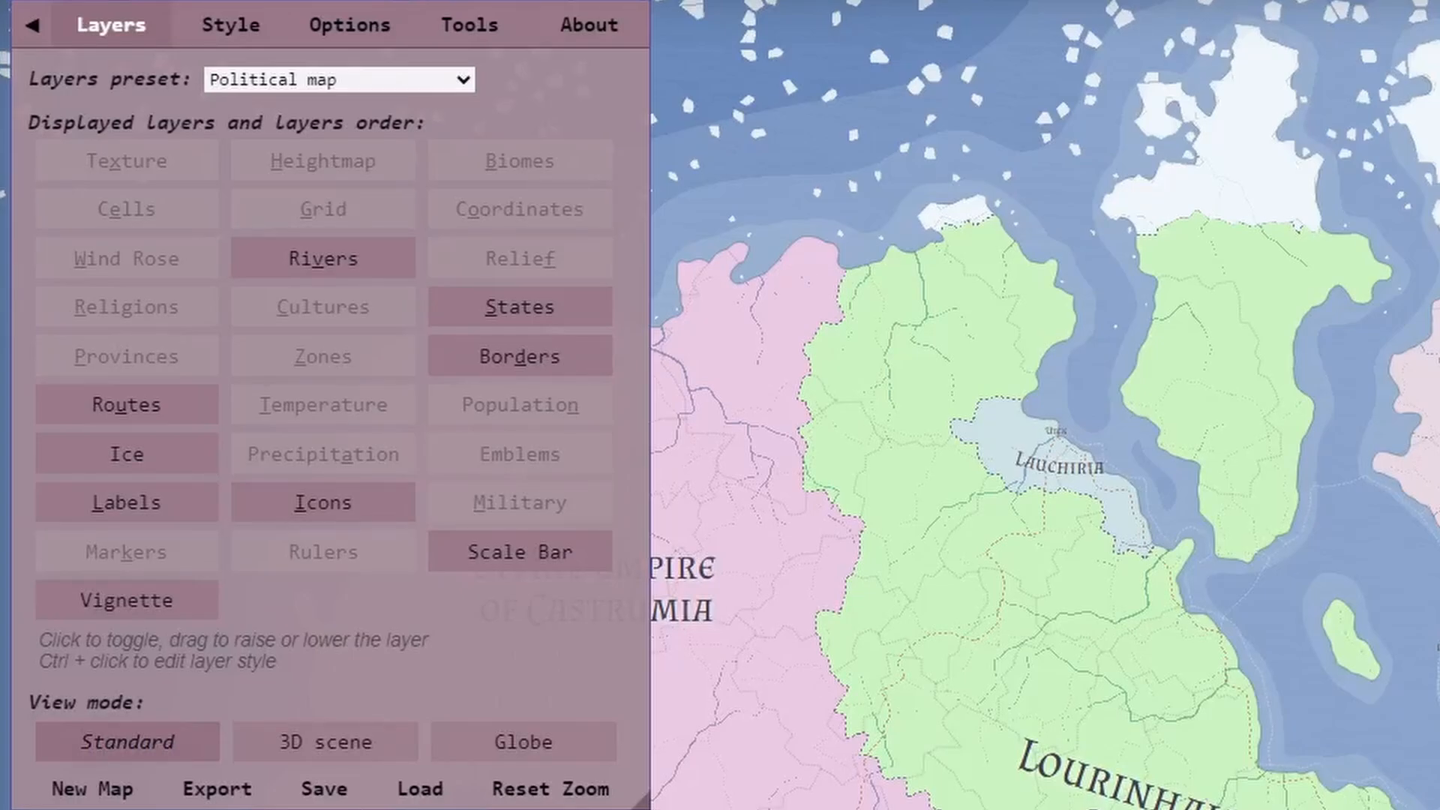
key("x")
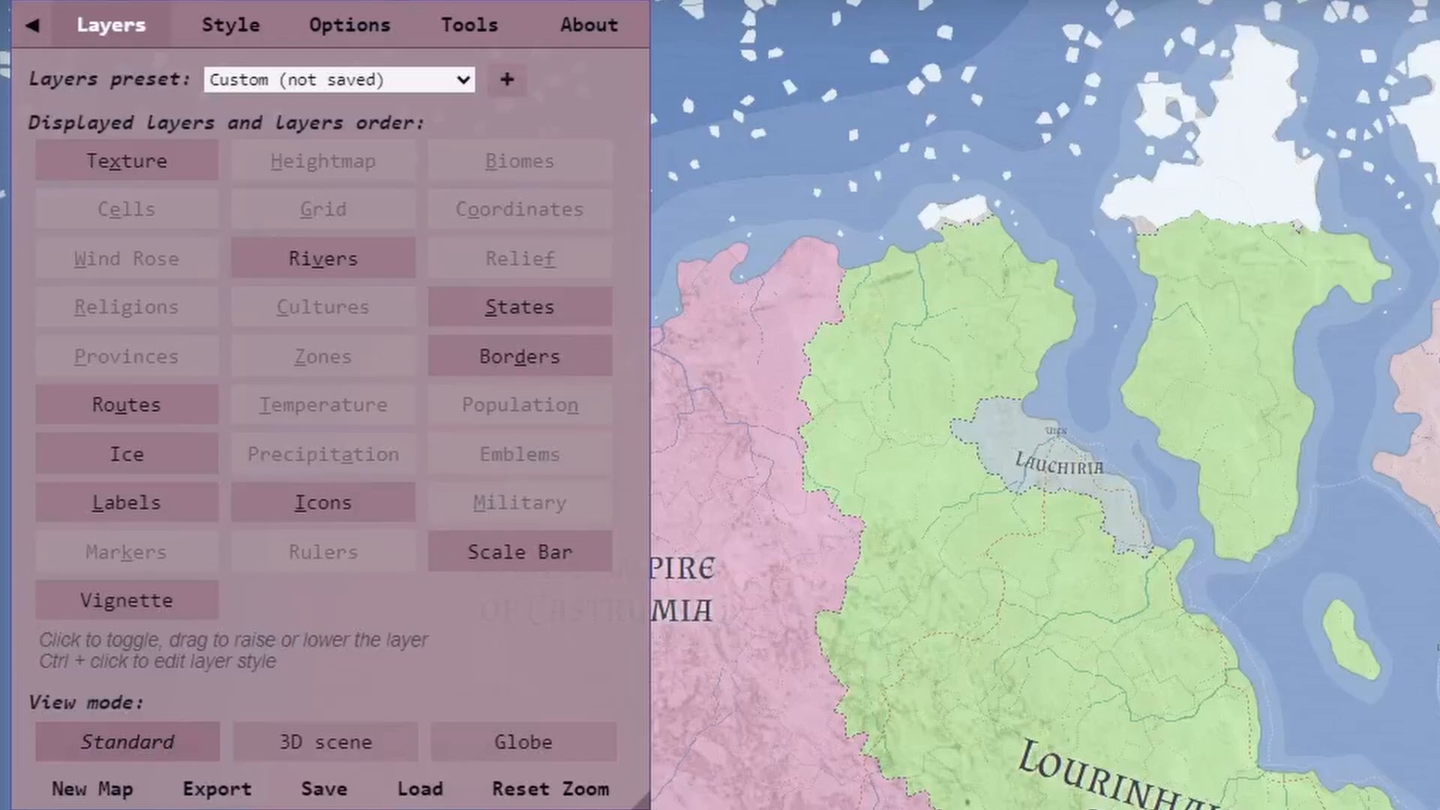
key("x")
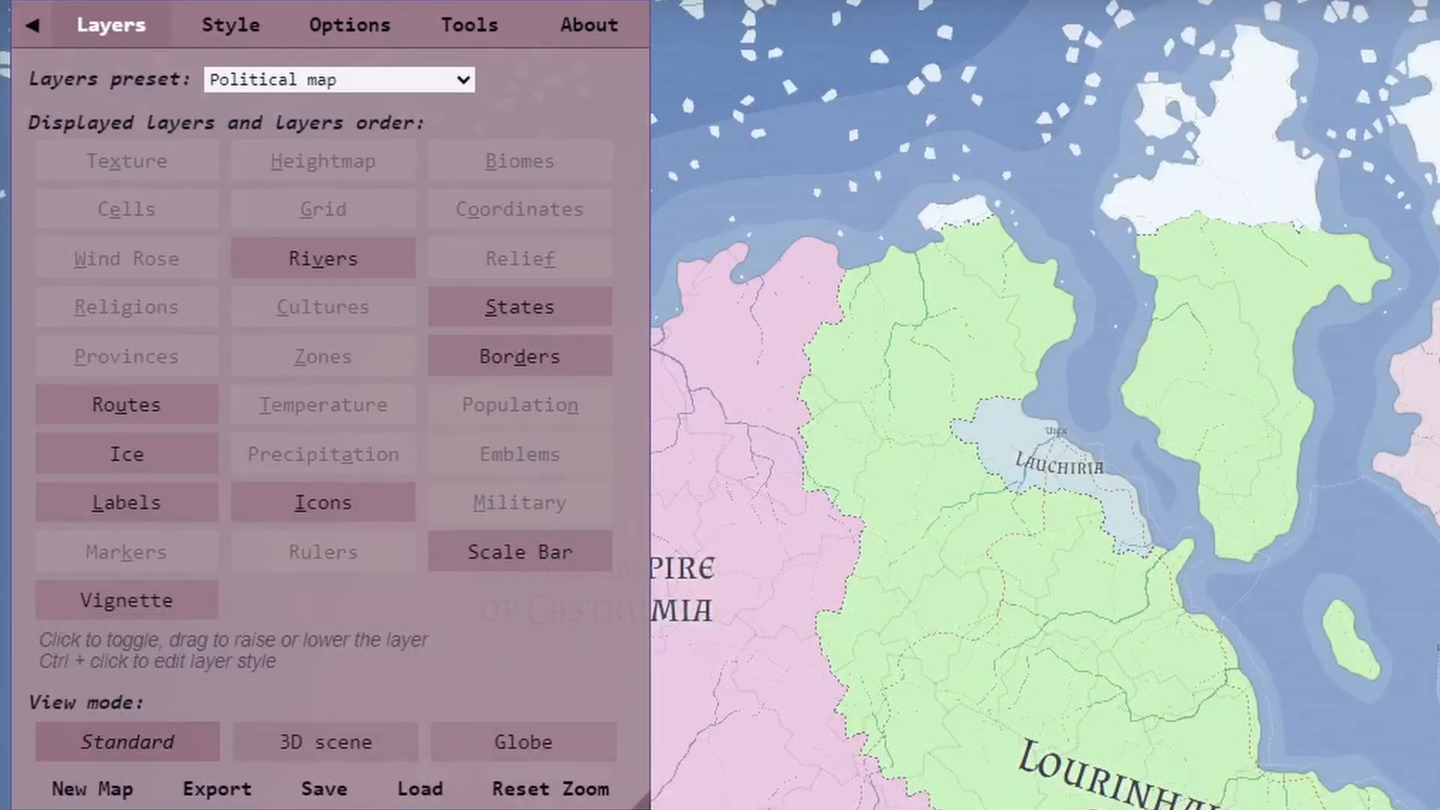
key("h")
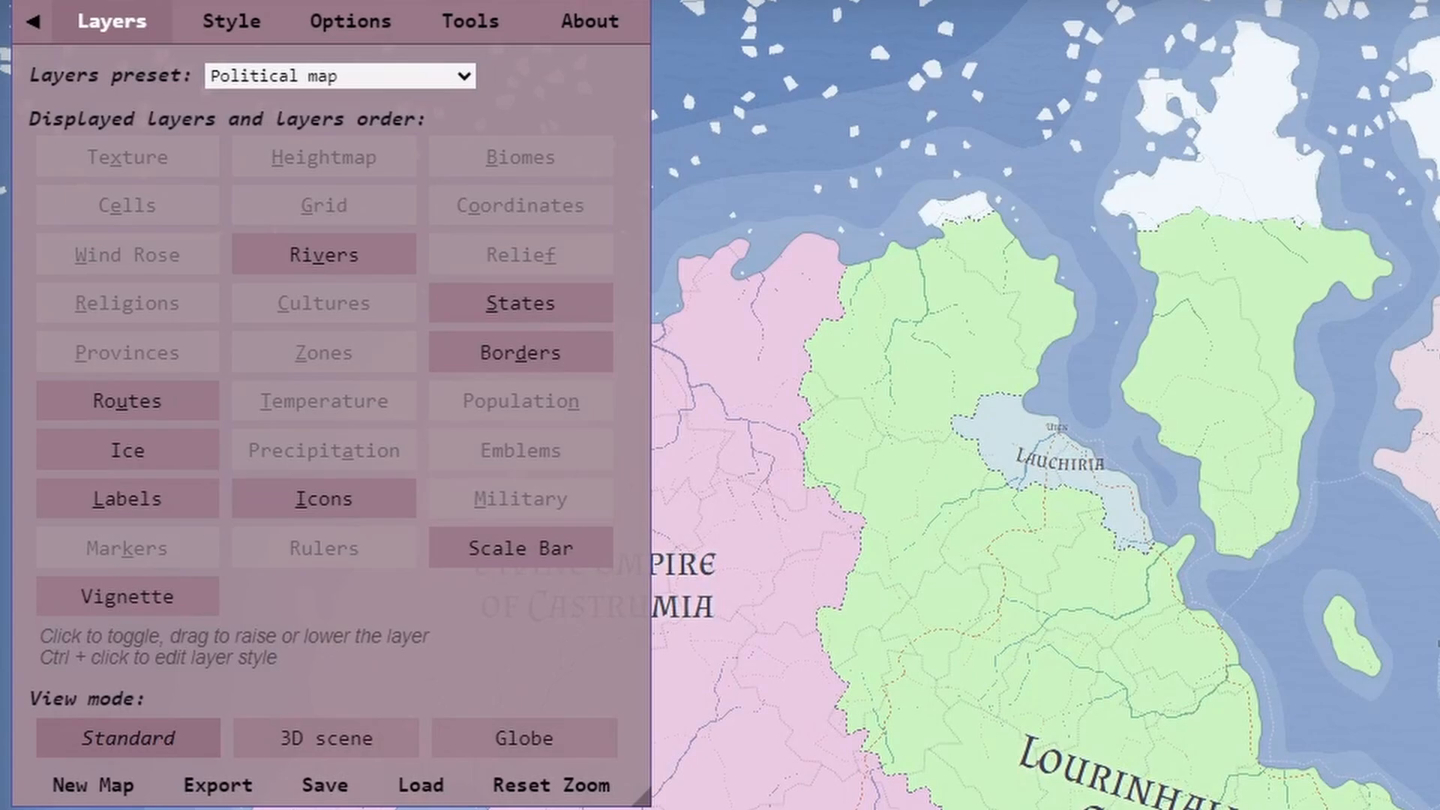
key("b")
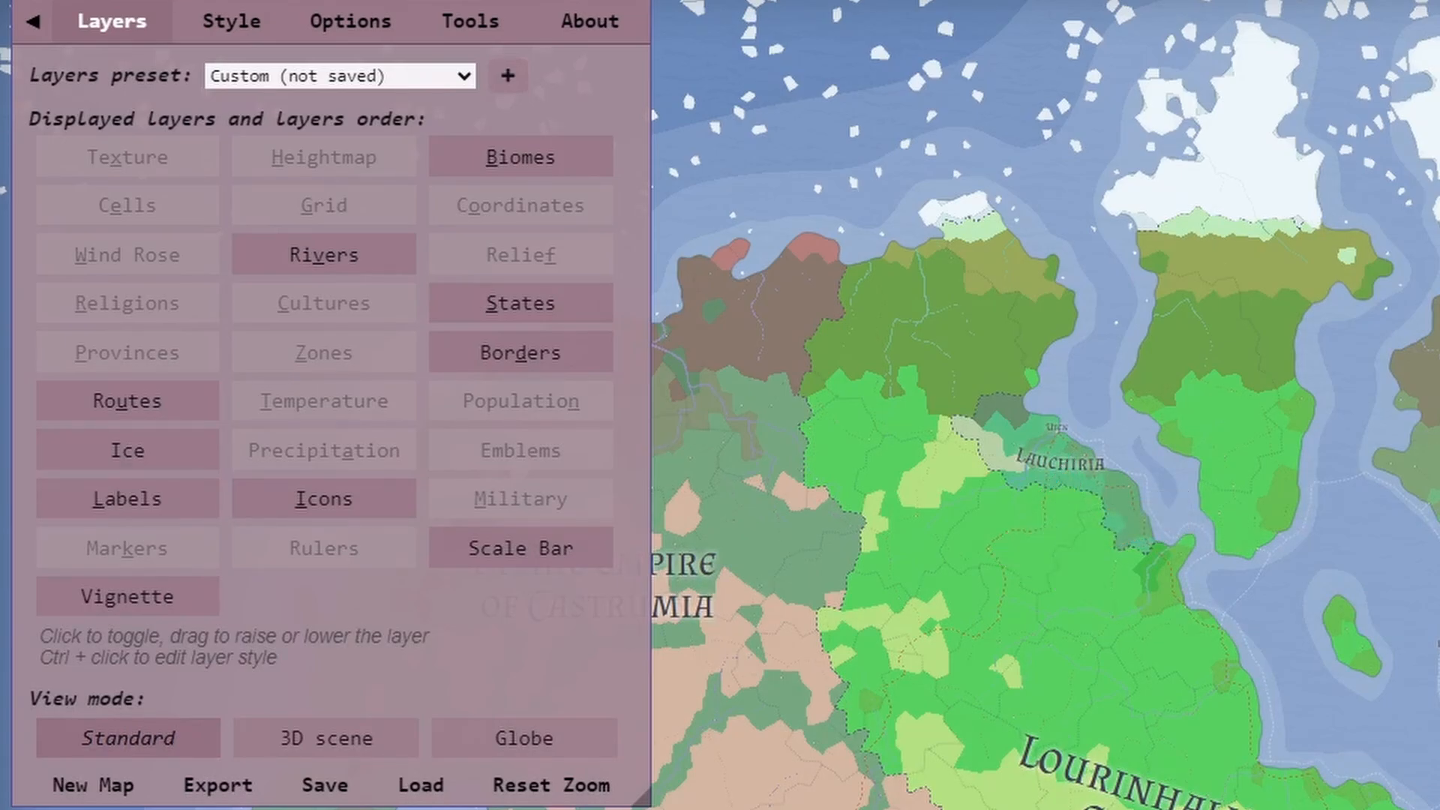
key("b")
Step: Preview the Cells, Grid and Coordinates layers one at a time on the eastern Lourinhalian coast, hiding each again
key("e")
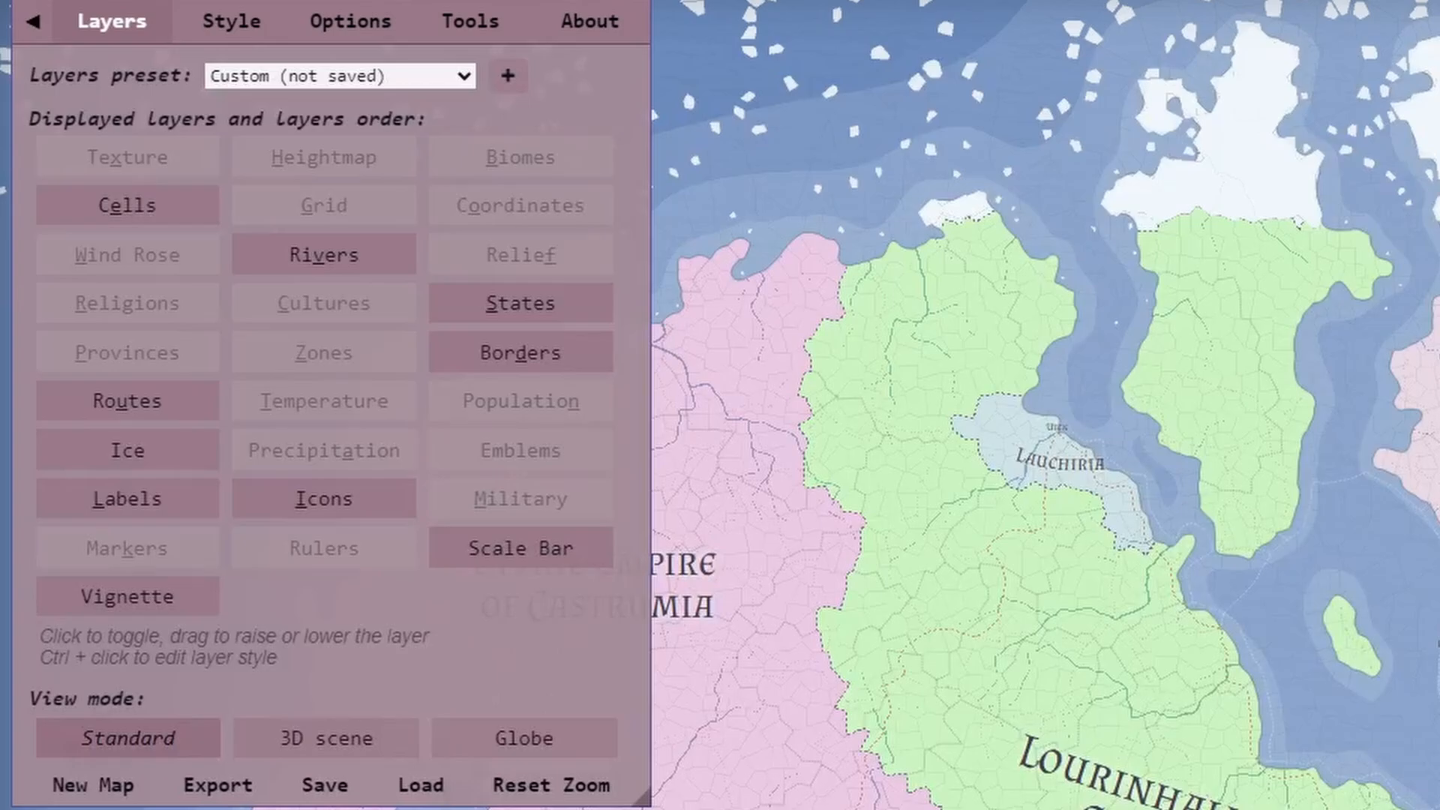
scroll(1118, 697, "up", 1)
scroll(1192, 675, "up", 5)
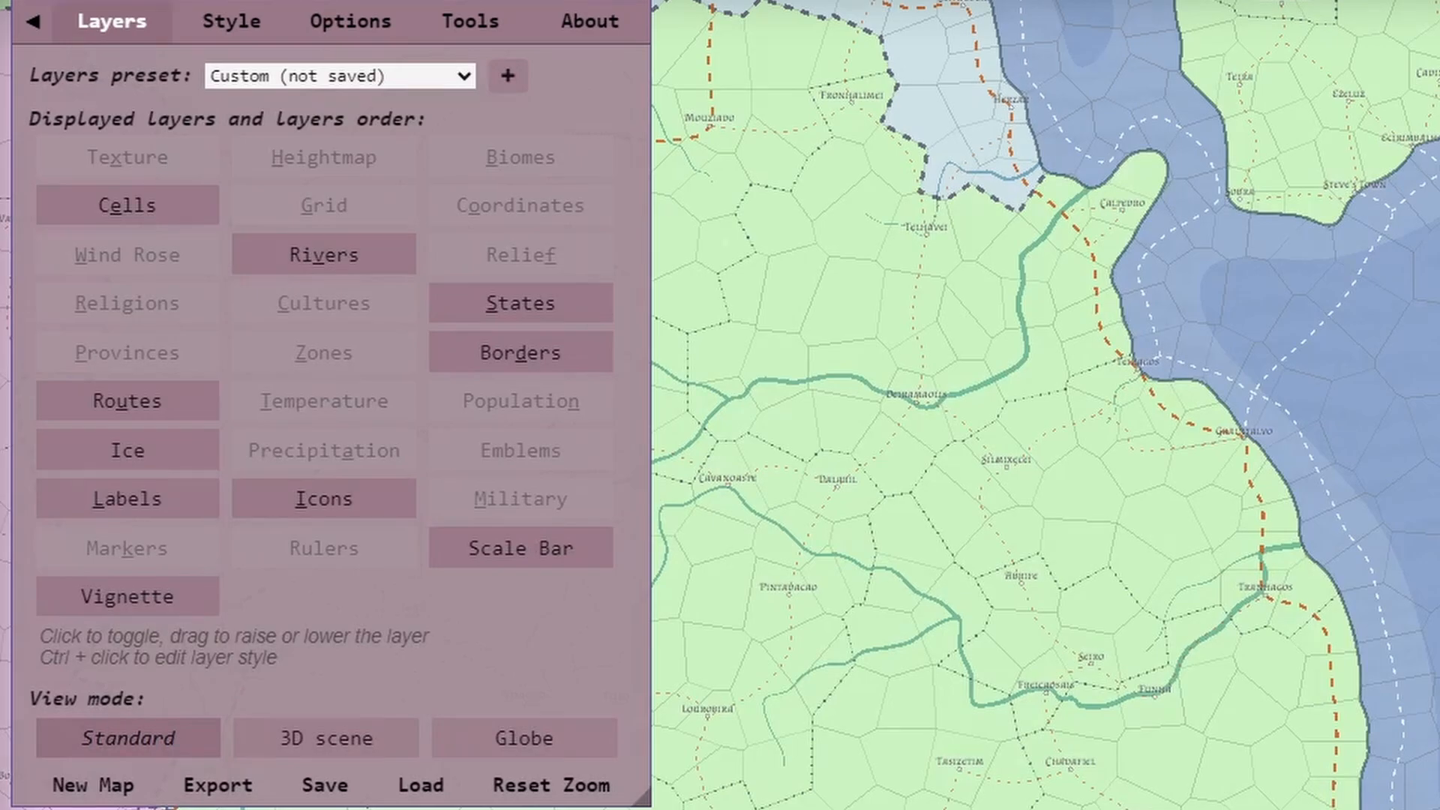
key("e")
key("g")
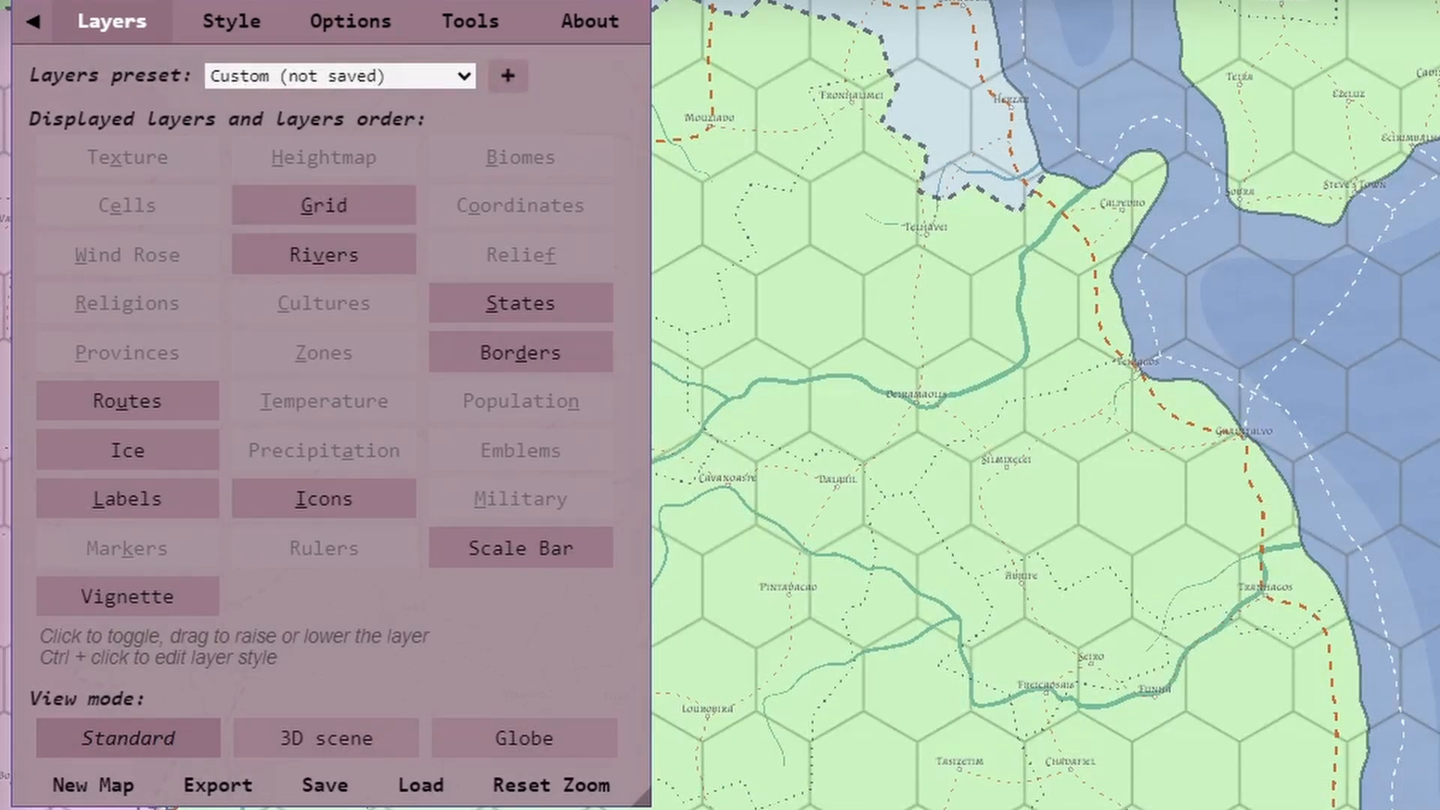
key("g")
key("o")
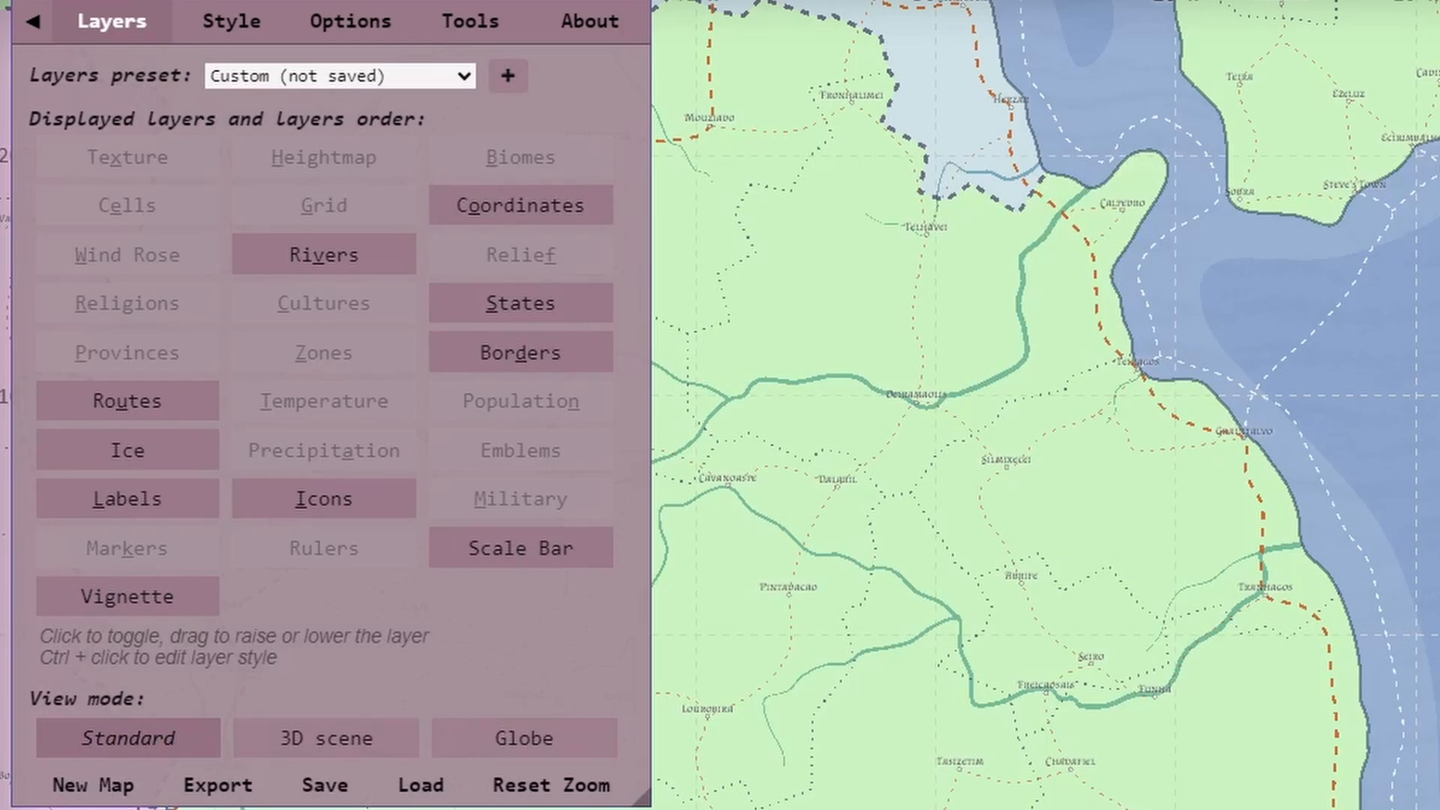
key("o")
Step: Show the Relief layer on the map
key("f")
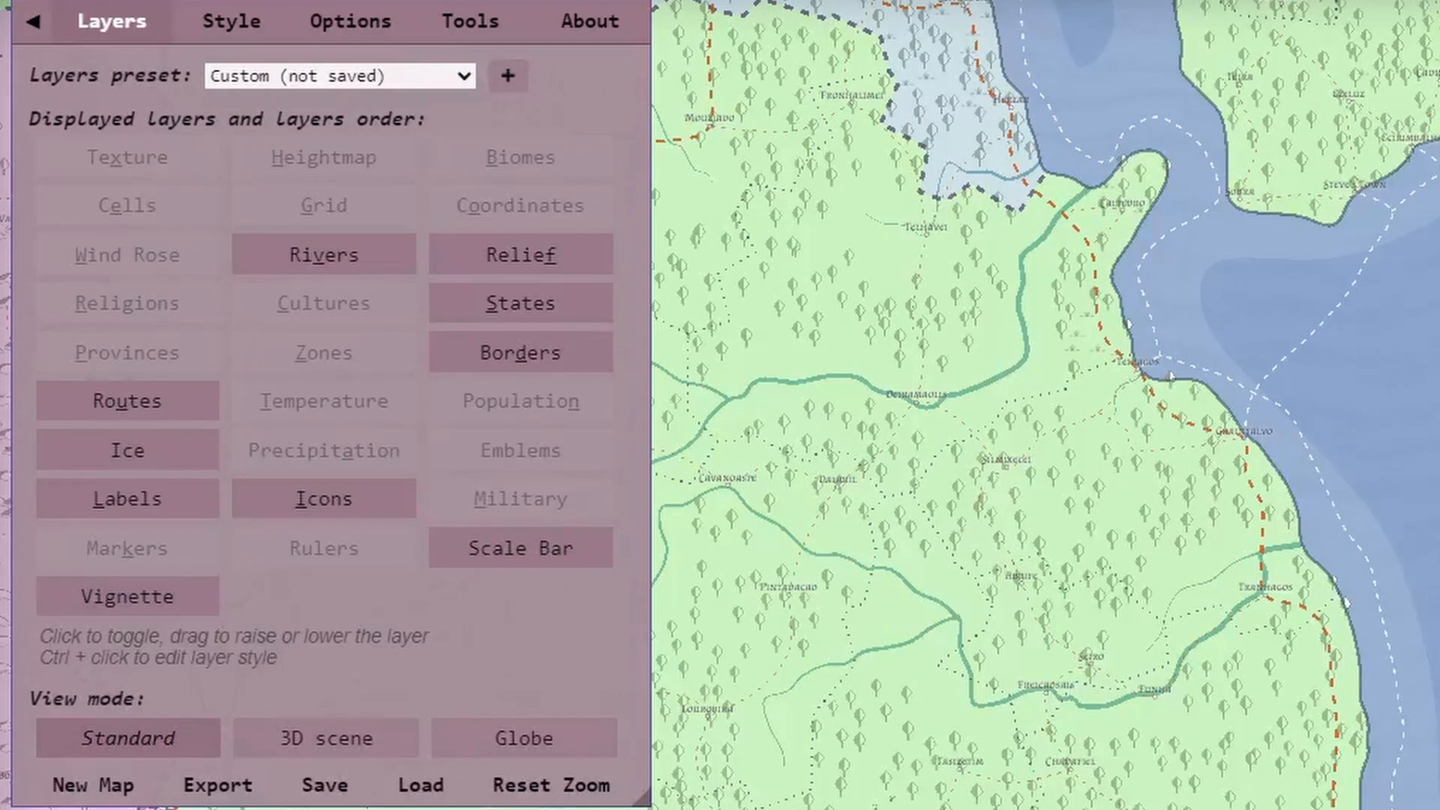
scroll(1045, 405, "down", 1)
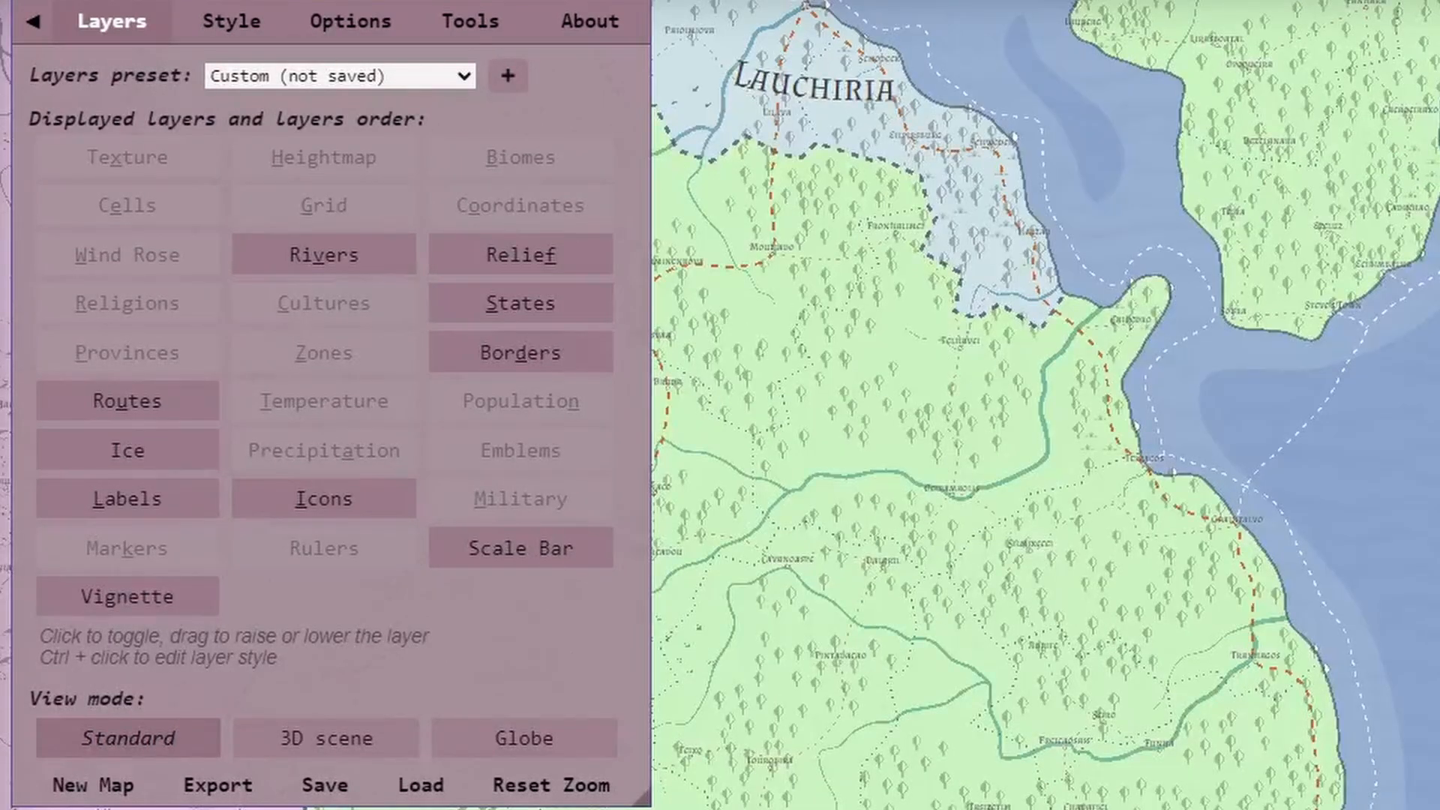
Step: Inspect the relief icons around the Protectorate of Motetinia, hide the Relief layer and show the Religions layer
left_click_drag(1276, 405, 720, 431)
mouse_move(1230, 405)
left_mouse_down()
mouse_move(889, 431)
mouse_move(748, 394)
left_mouse_up()
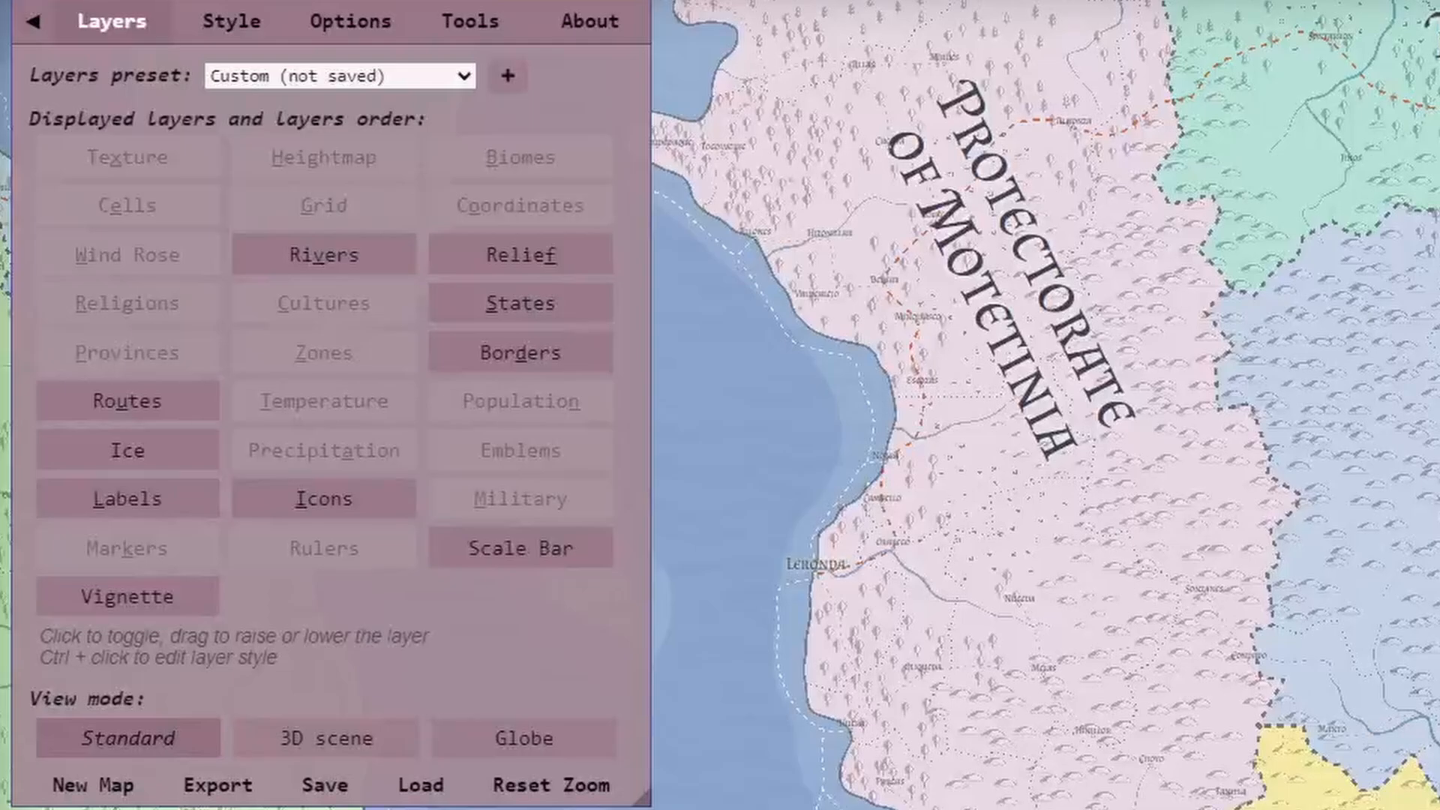
key("f")
key("r")
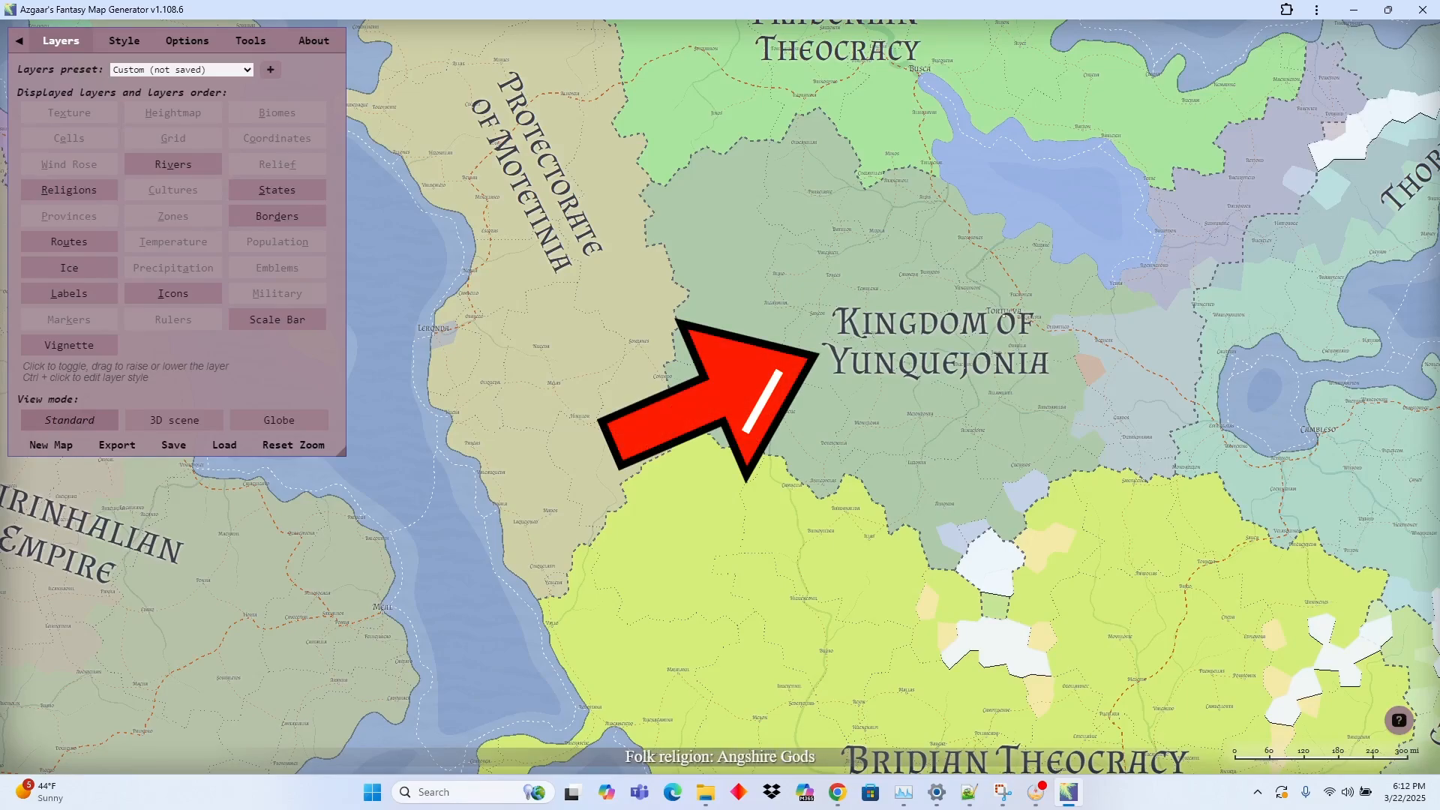
Step: Preview the Cultures, Provinces, Zones and Temperature layers one at a time, hiding each again
left_click(173, 191)
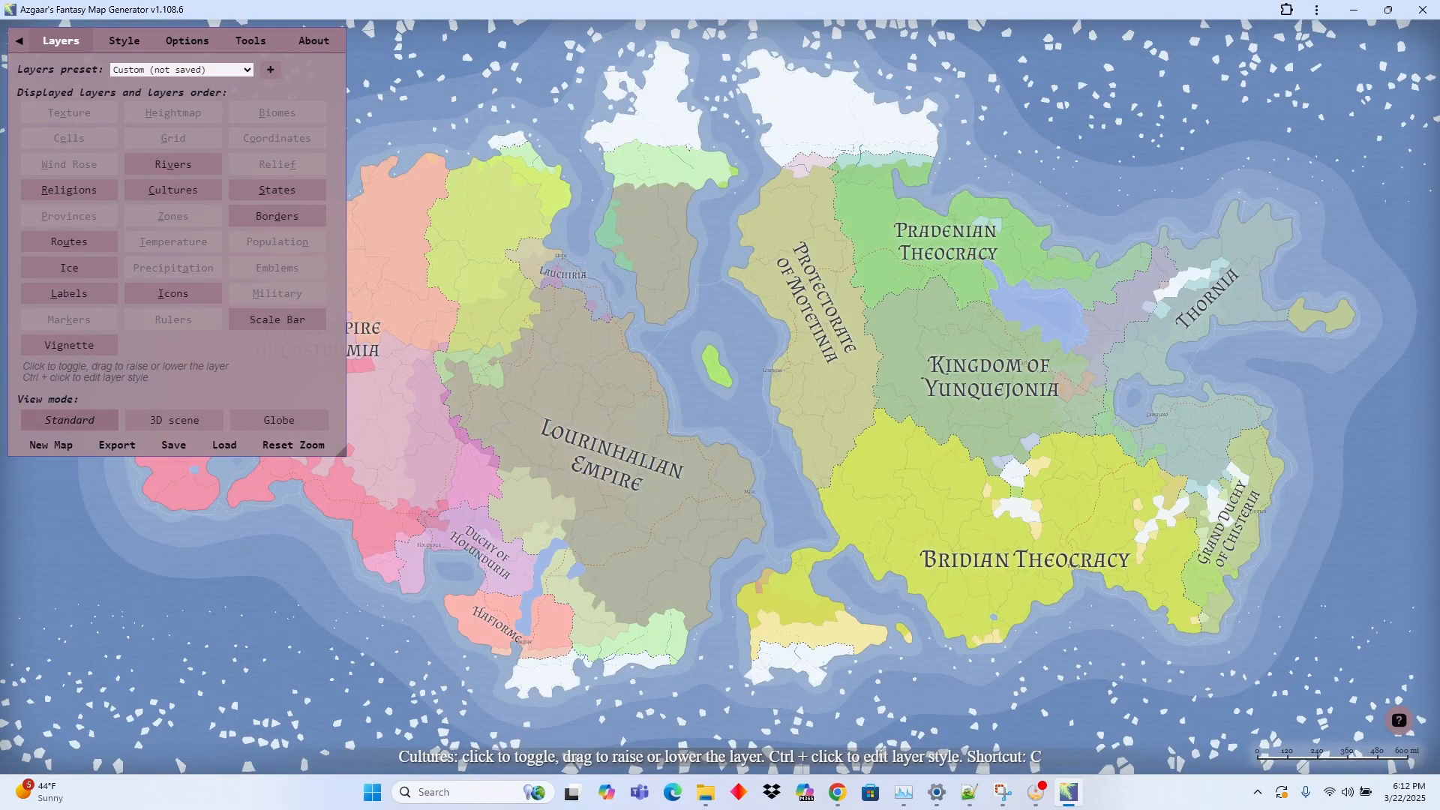
left_click(174, 191)
left_click(69, 216)
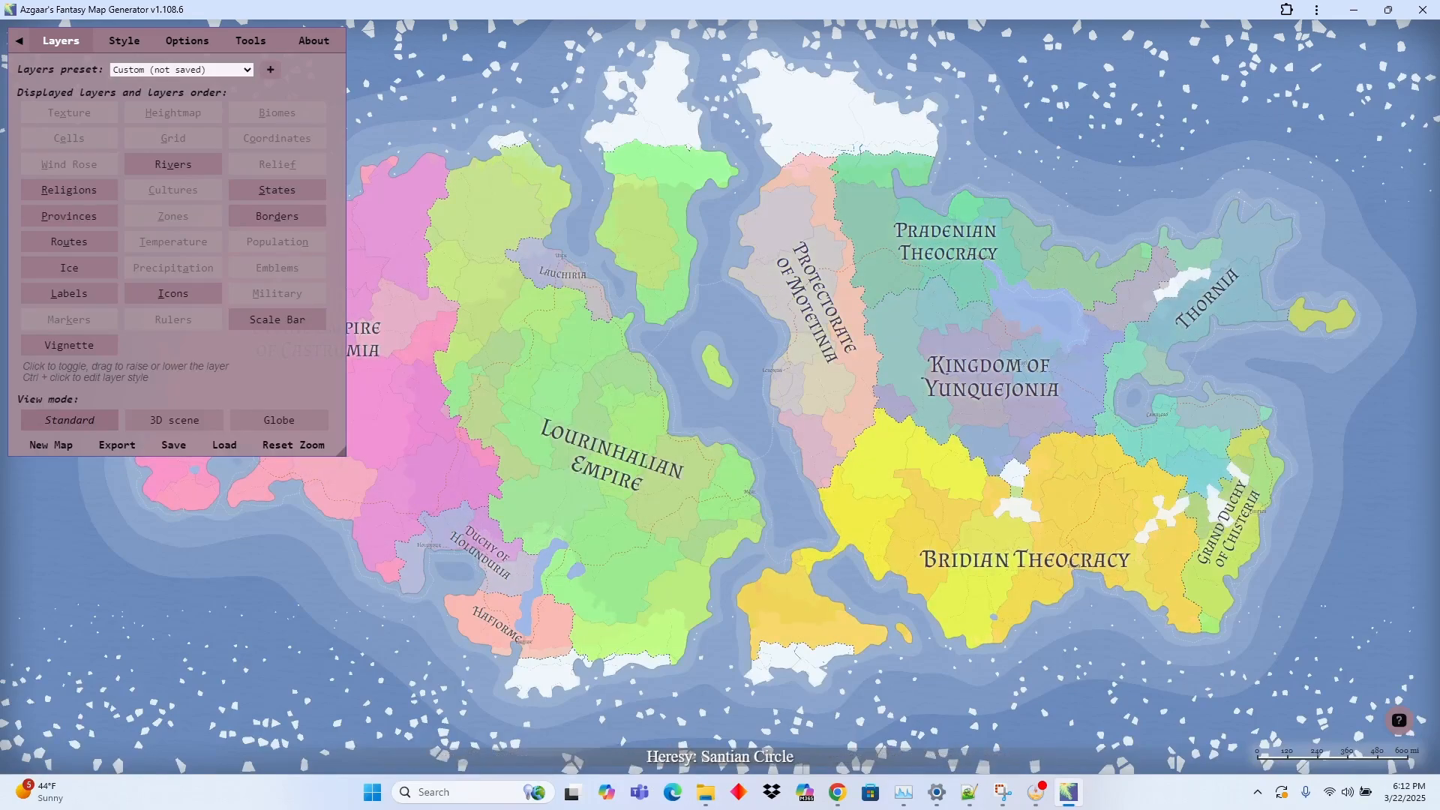
left_click(69, 216)
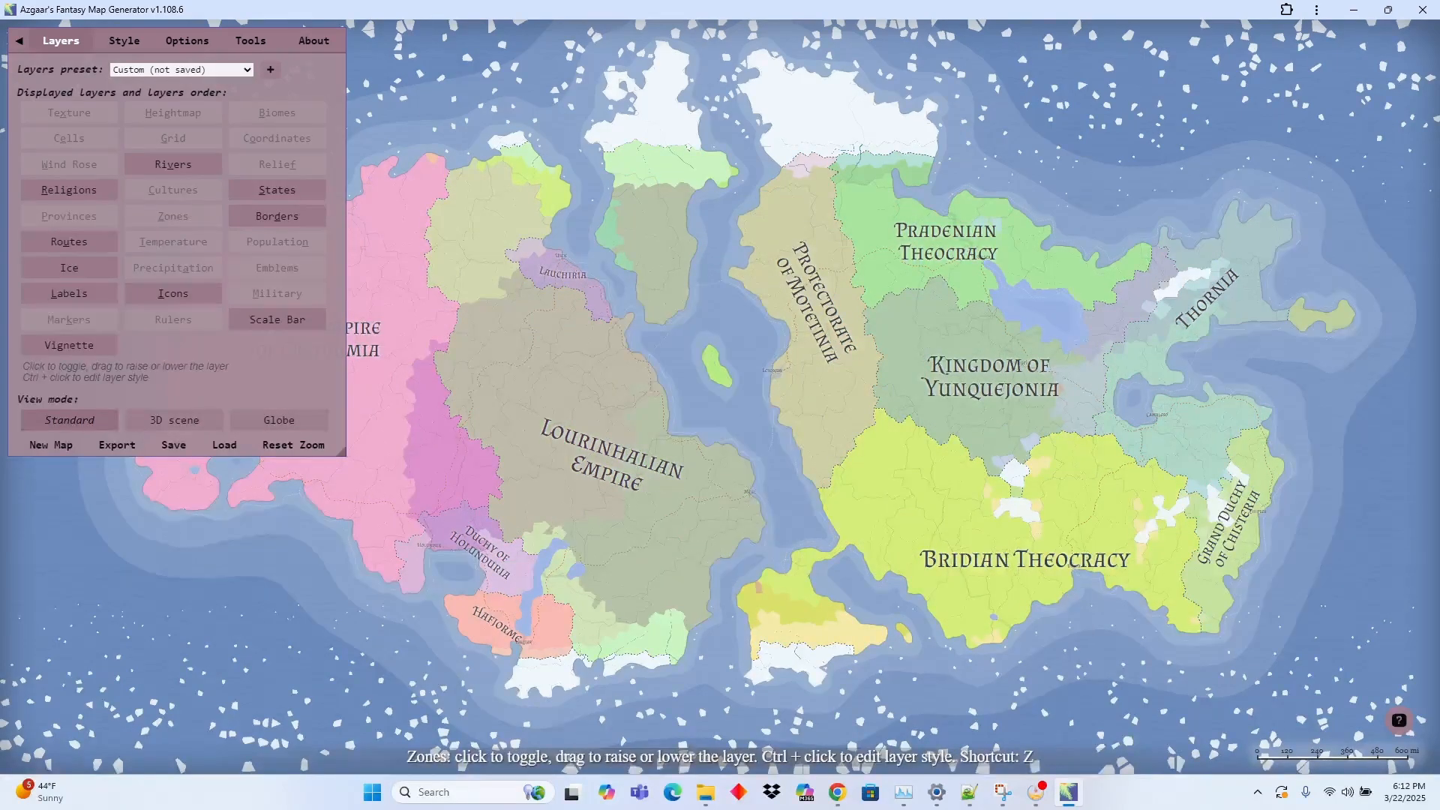
left_click(173, 216)
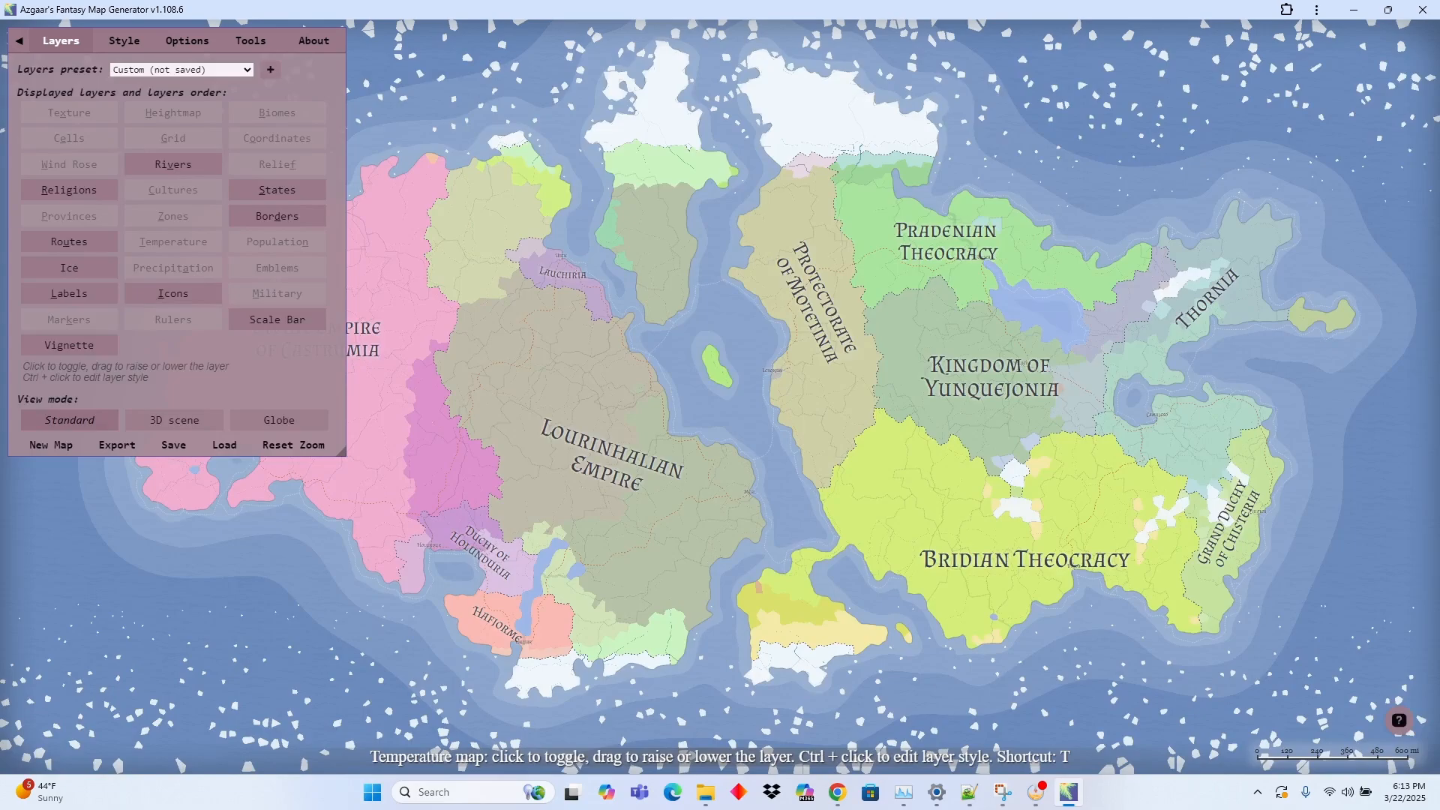
left_click(173, 242)
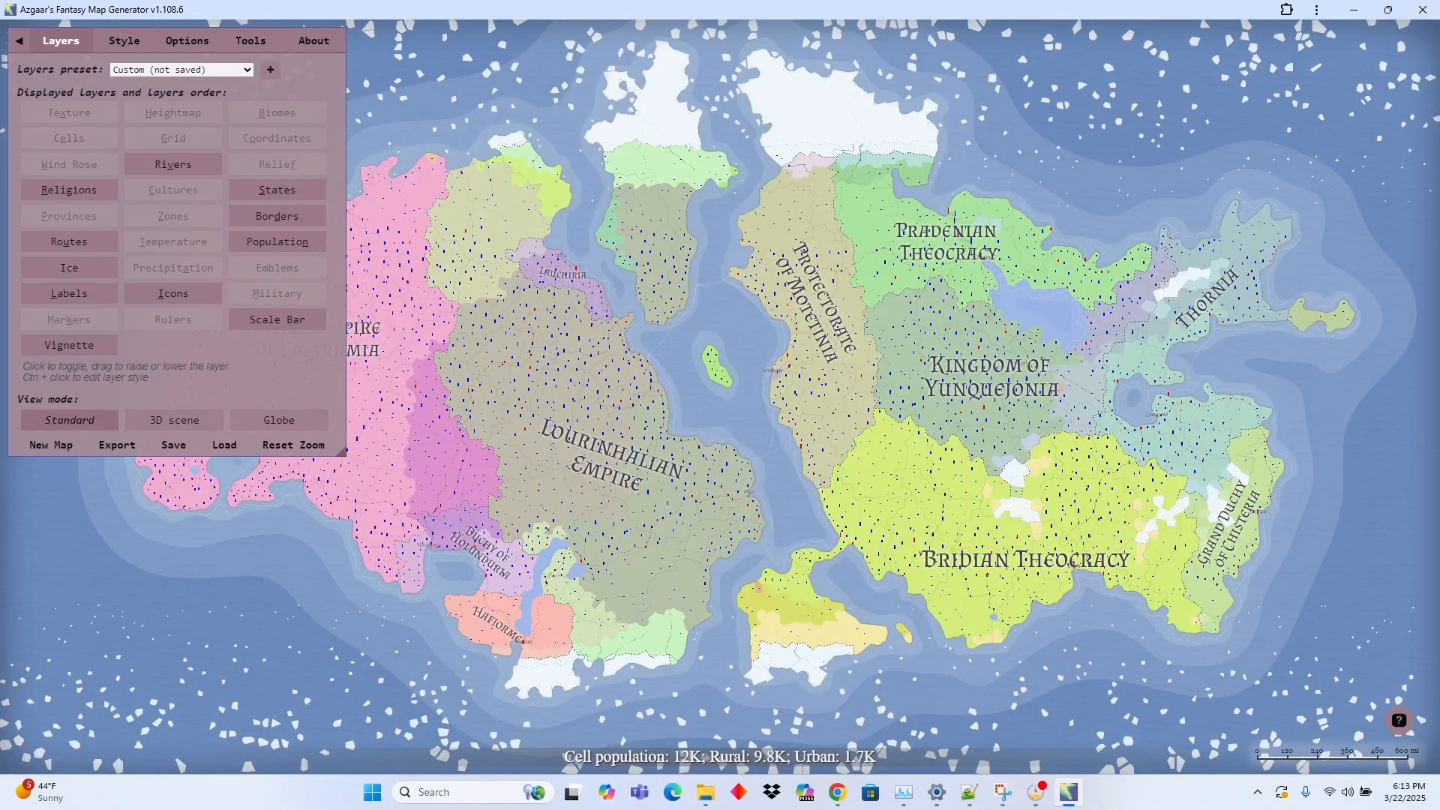
Step: Examine the Population layer up close, and preview the Precipitation and Emblems layers one at a time, hiding each again
scroll(643, 537, "up", 4)
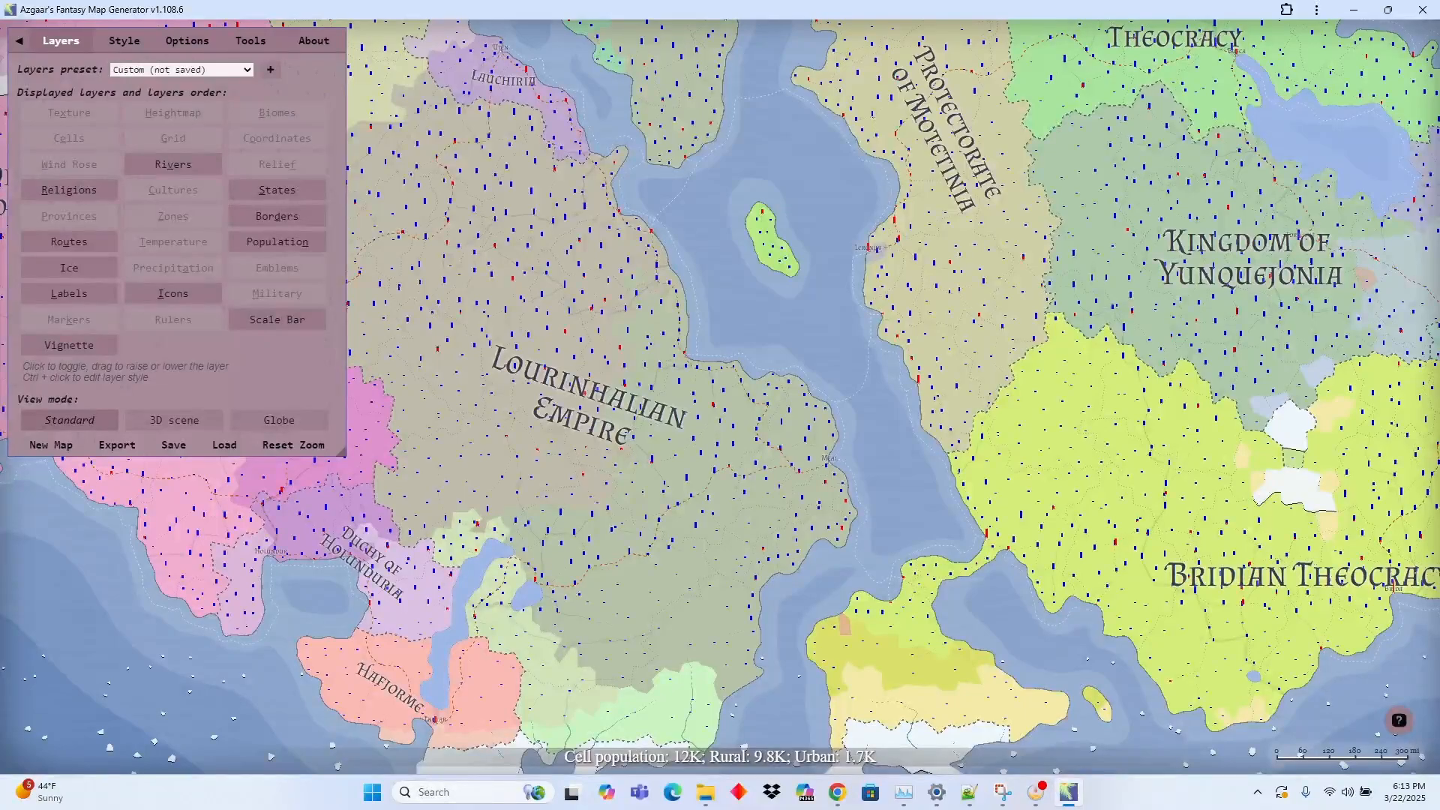
scroll(638, 539, "up", 2)
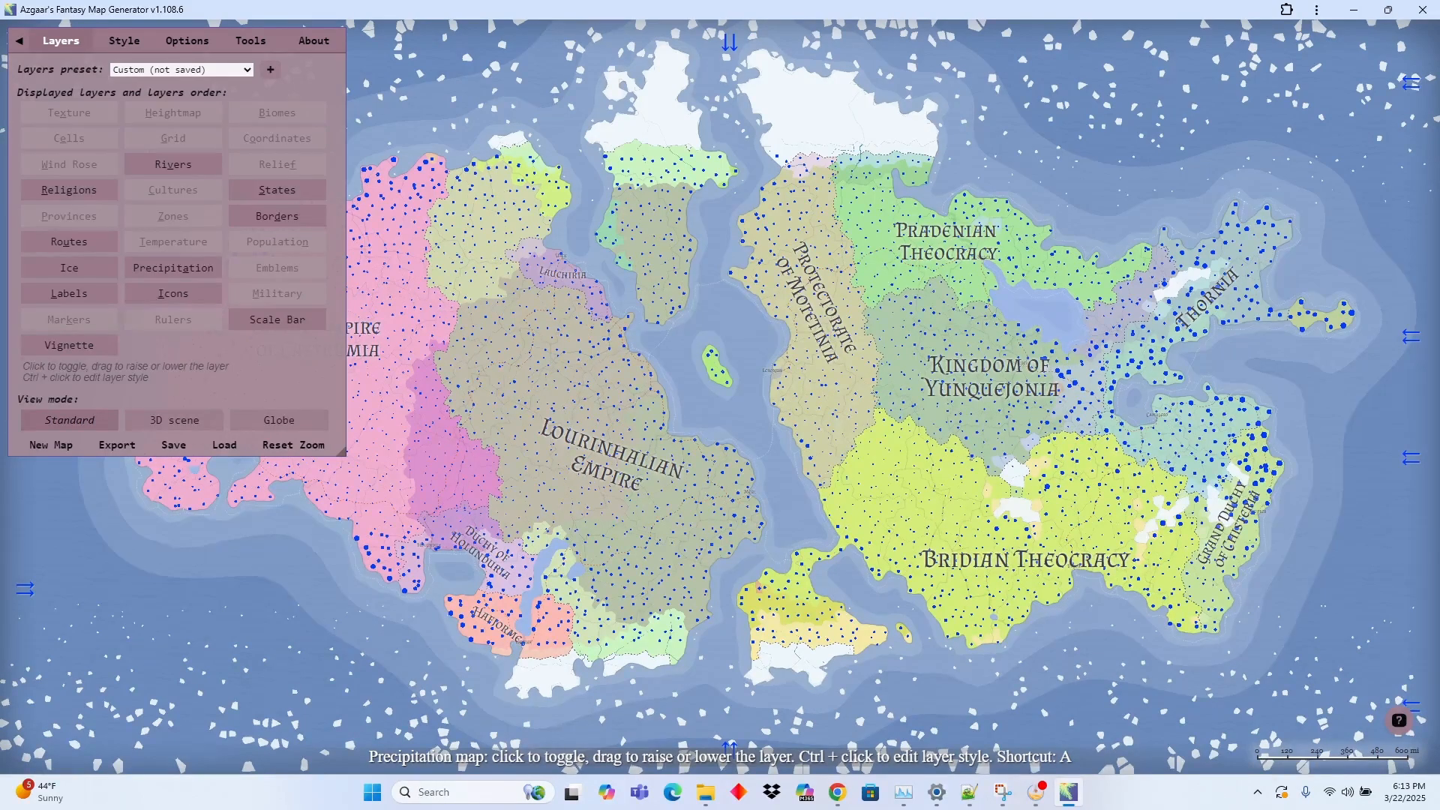
left_click(173, 268)
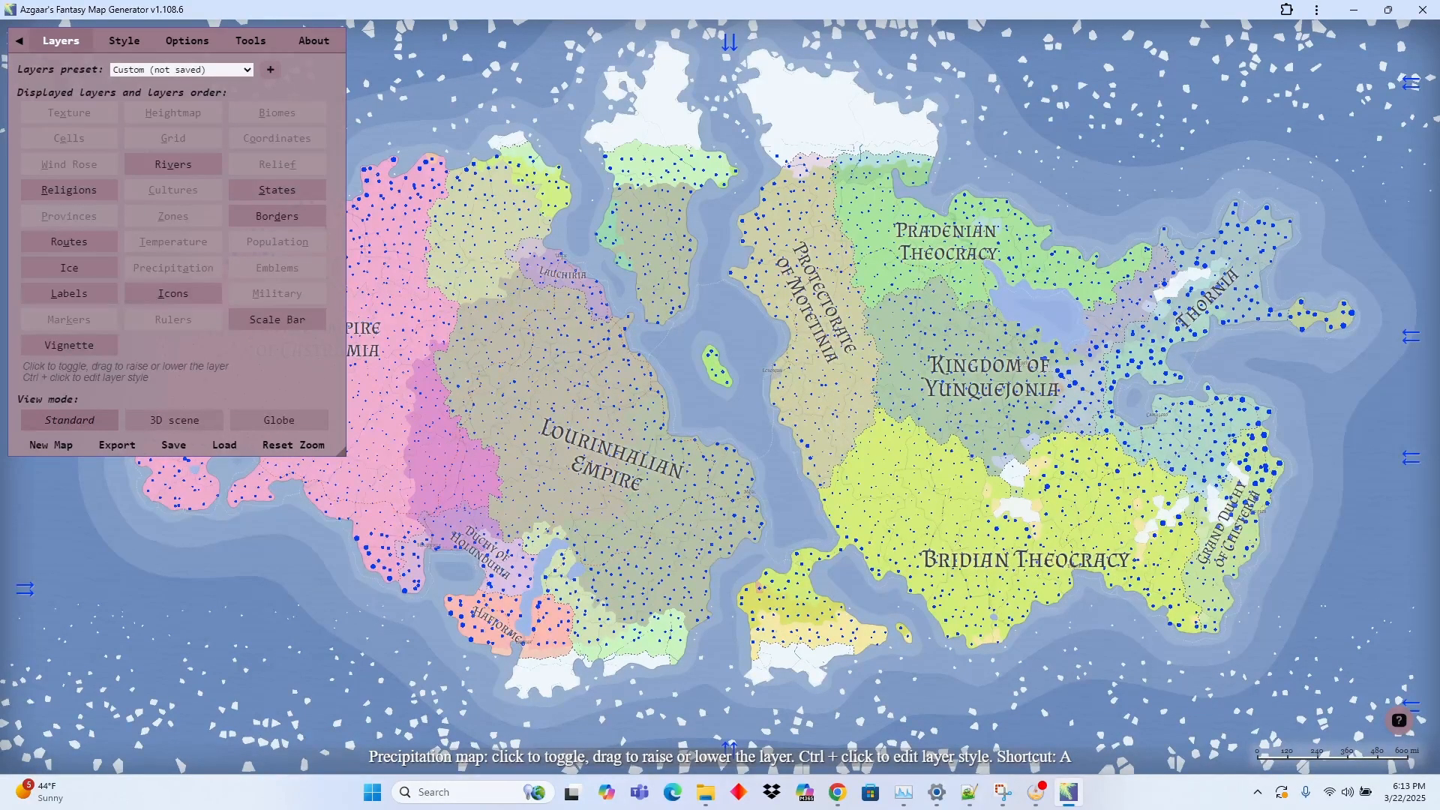
left_click(277, 268)
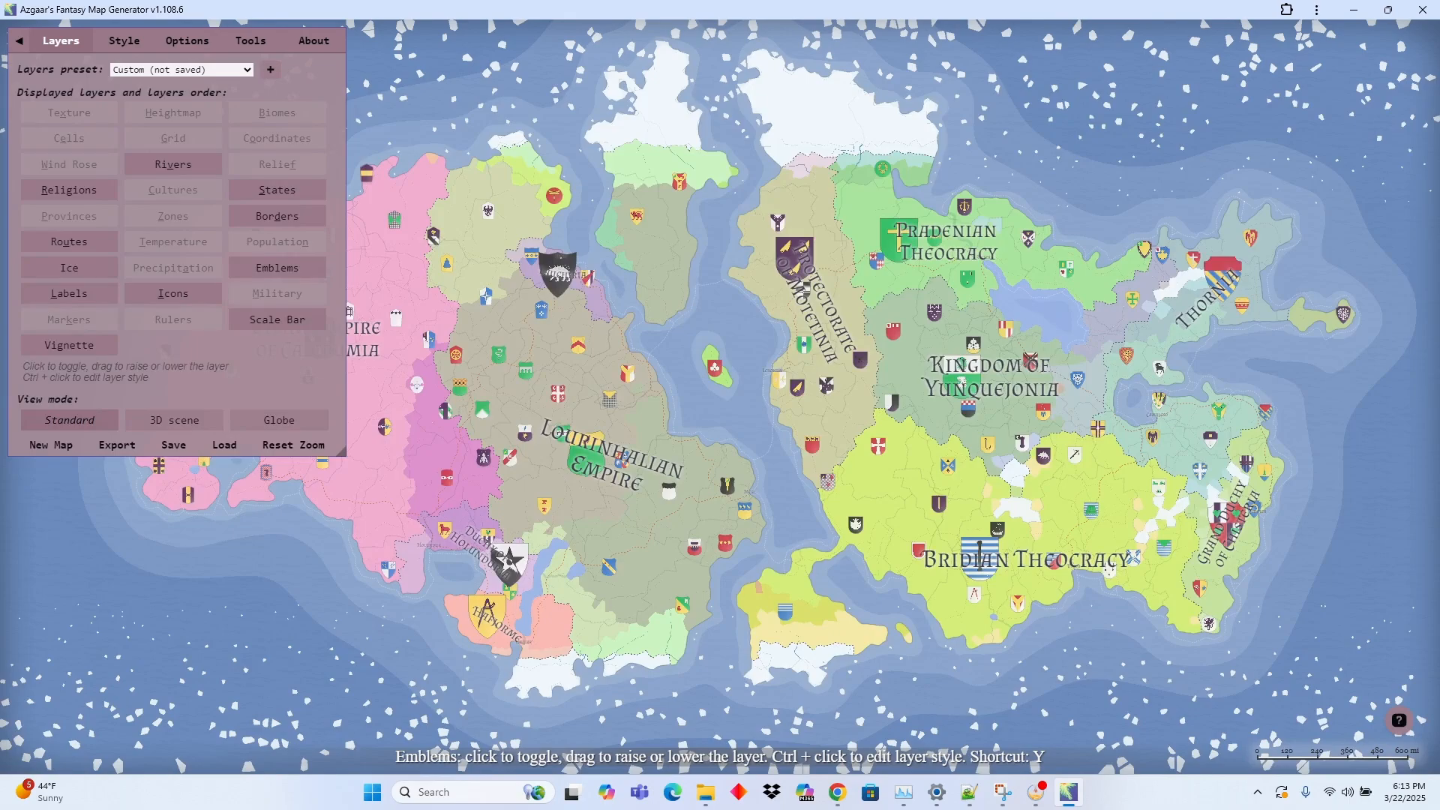
left_click(277, 267)
Step: Show the Military layer, review the 15th (Salascia) Regiment's composition in its editor and close the editor
left_click(277, 293)
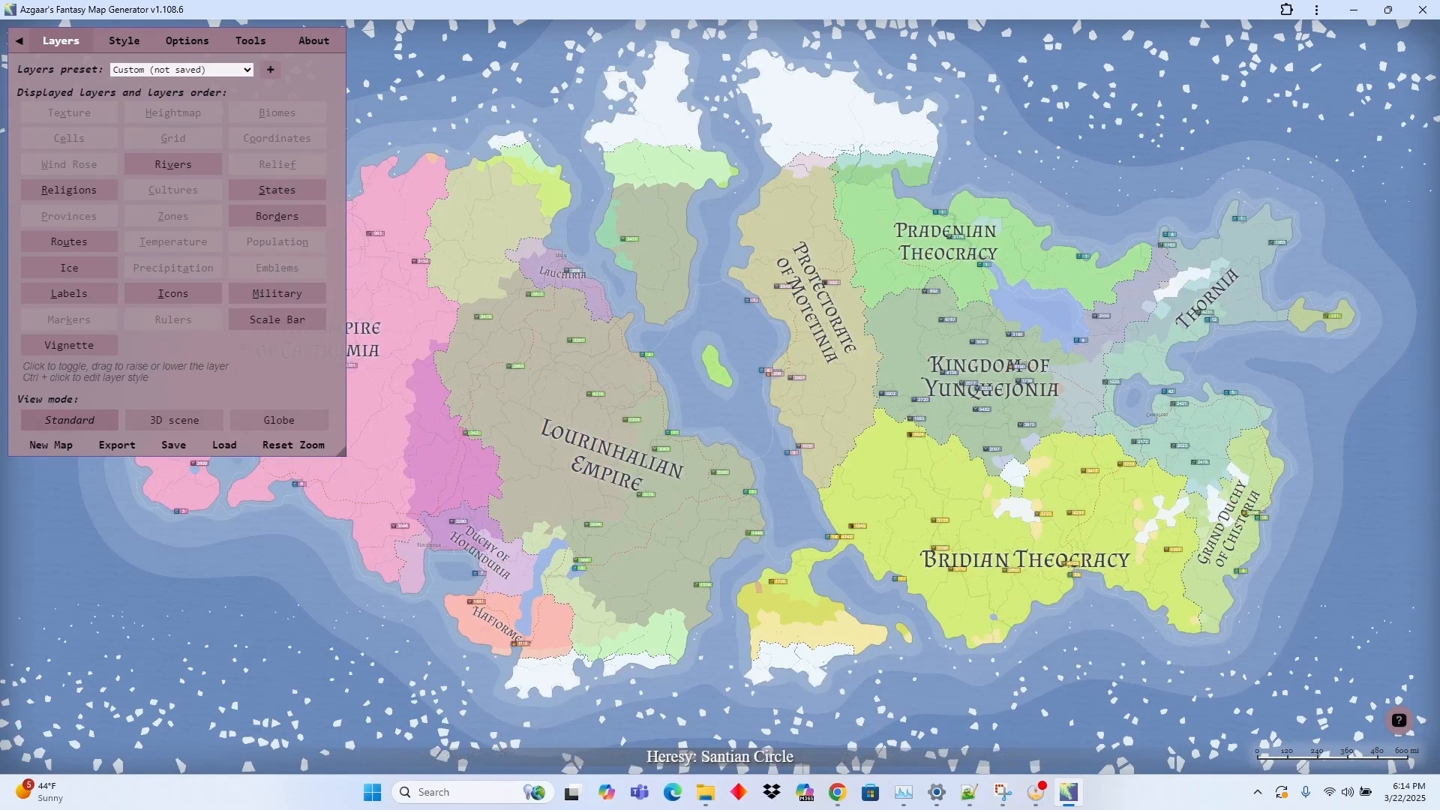
scroll(930, 427, "up", 6)
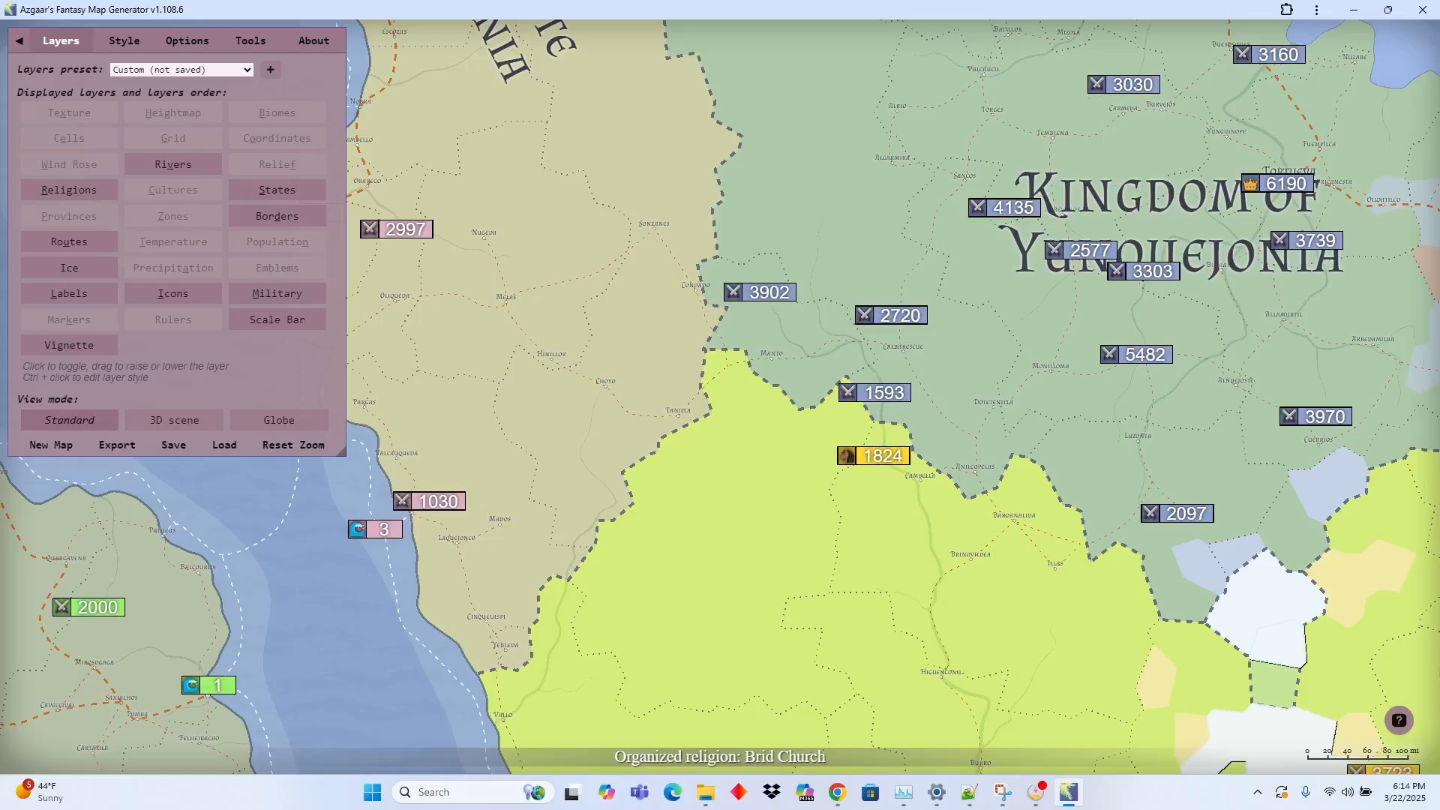
scroll(1020, 259, "up", 2)
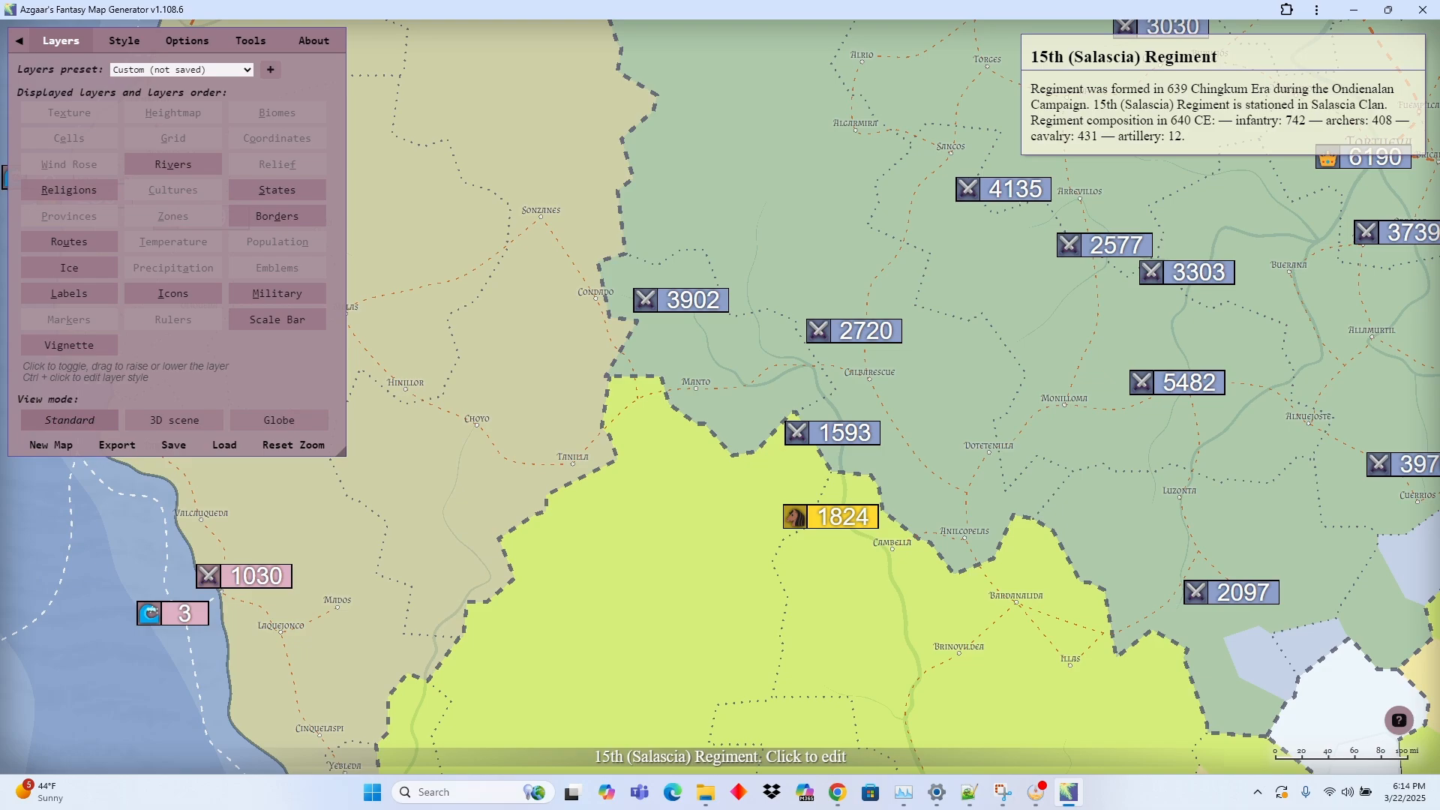
left_click(880, 432)
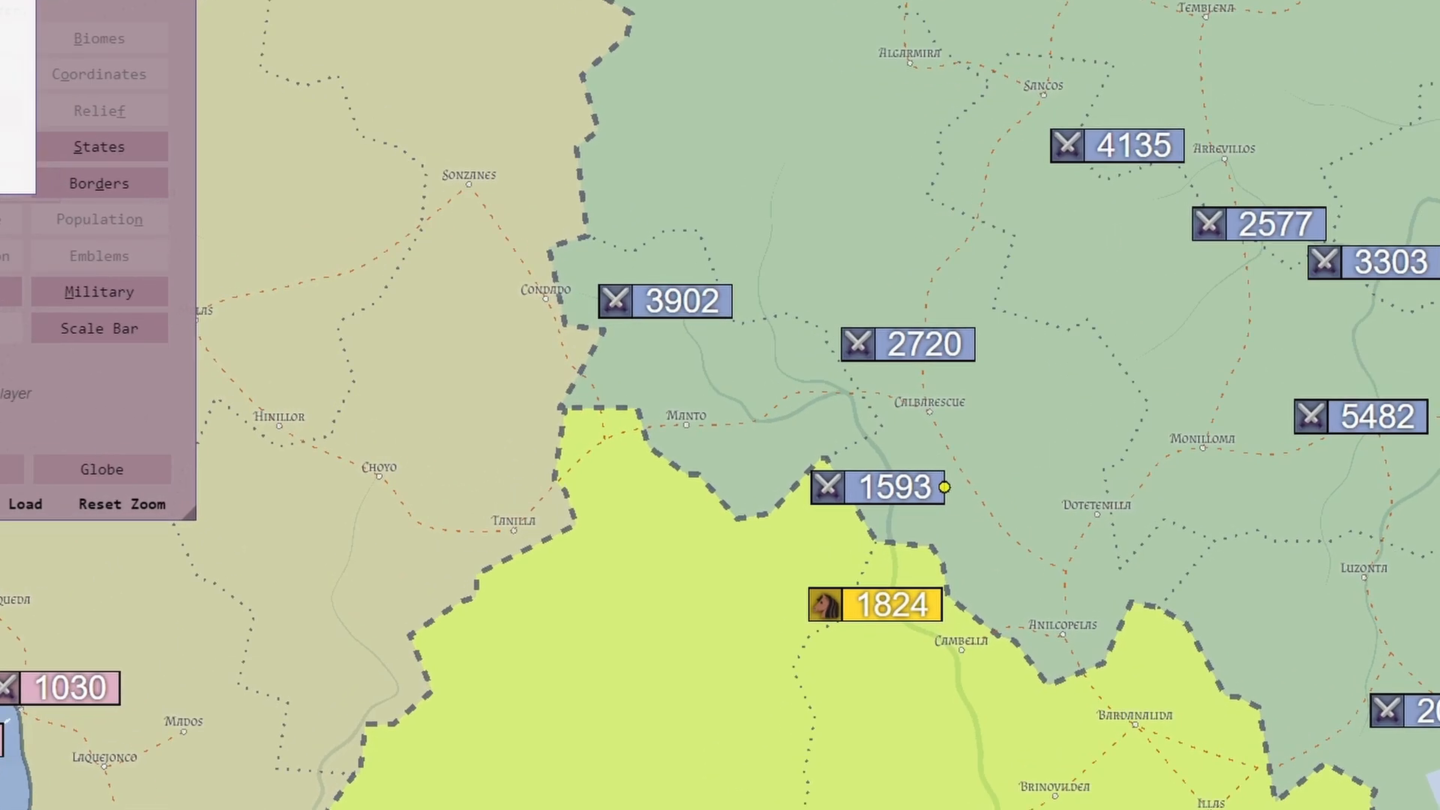
left_click_drag(120, 40, 767, 227)
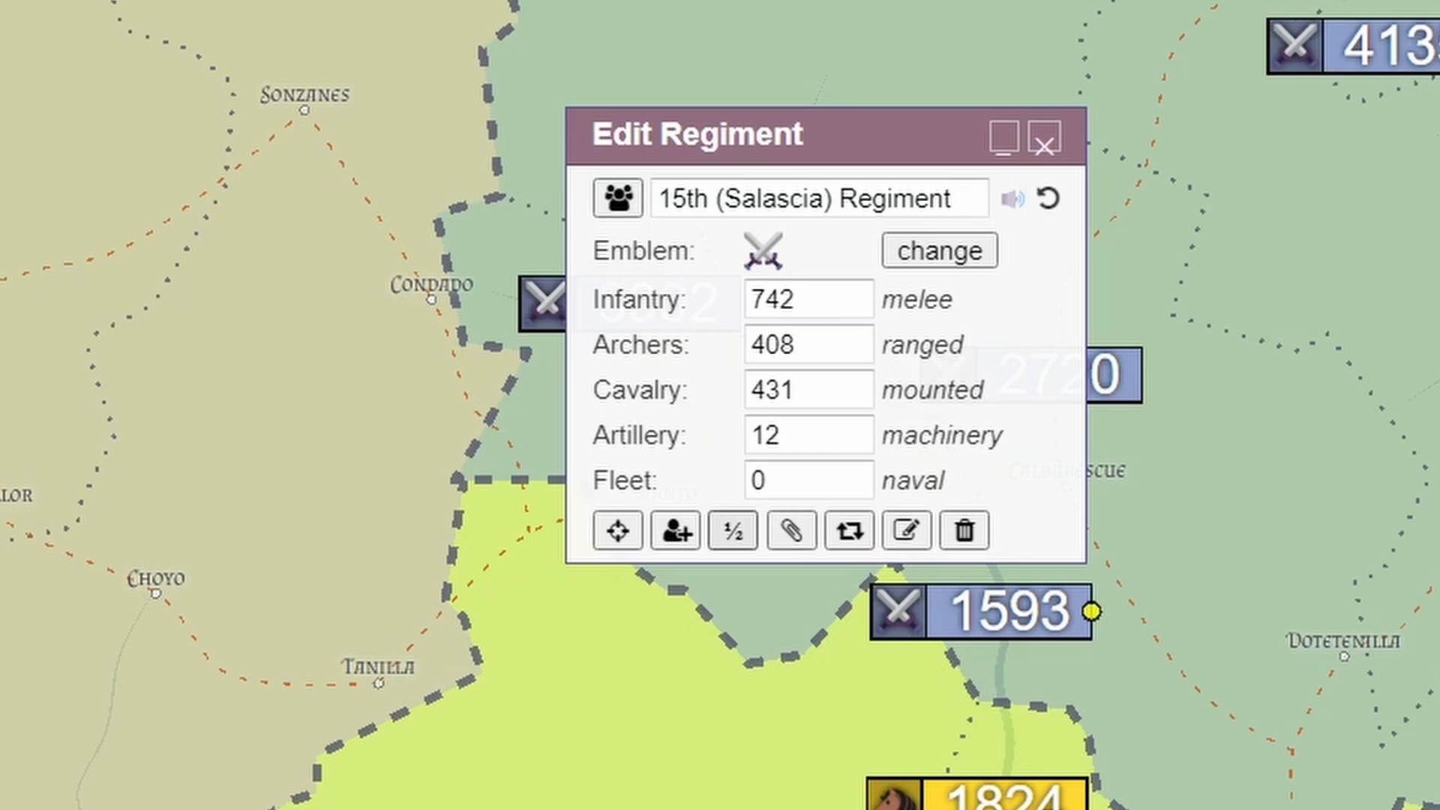
key("Escape")
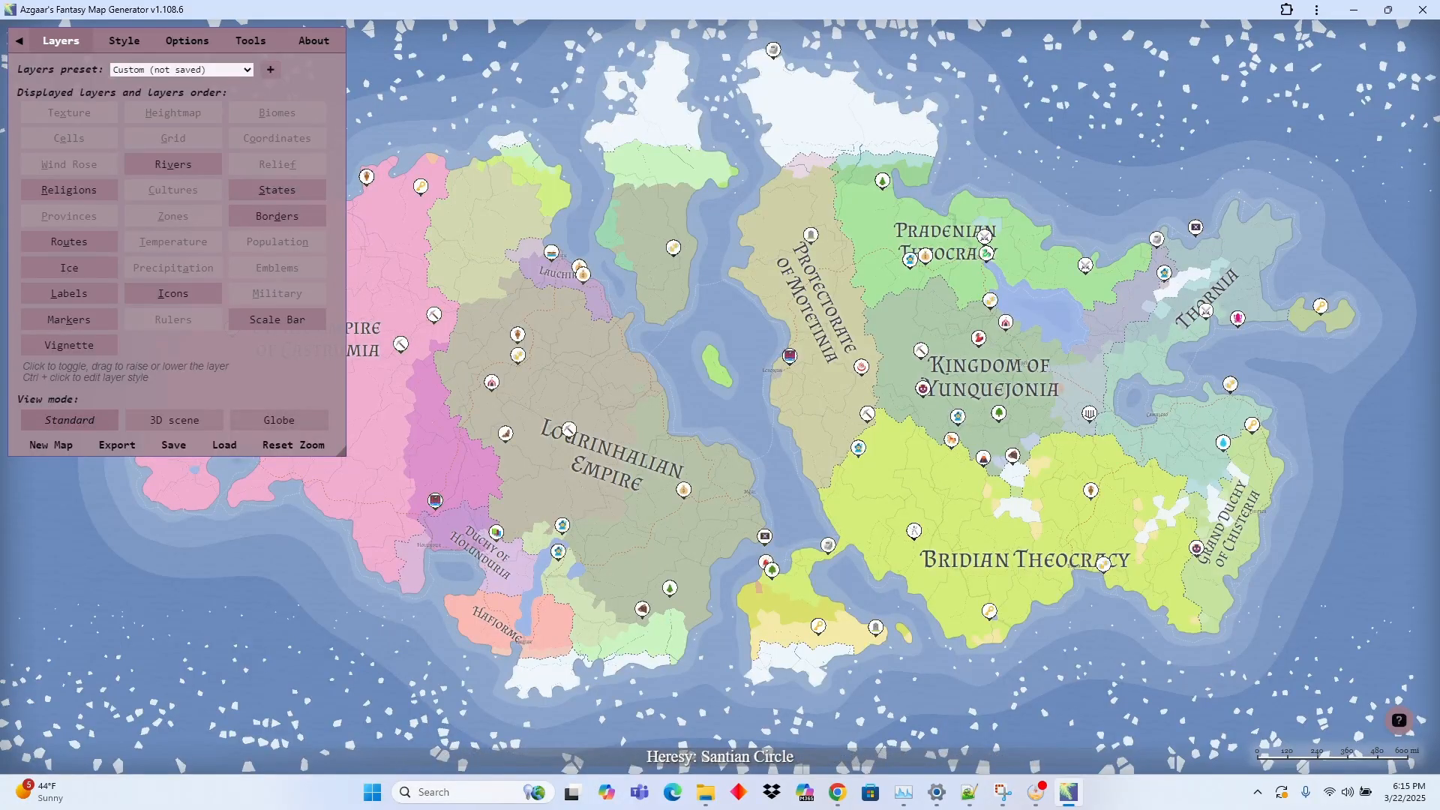
Step: Examine the notes of the volcano, animal migration, fair and encounter markers around the Yunquejonia–Bridian border
scroll(995, 465, "up", 16)
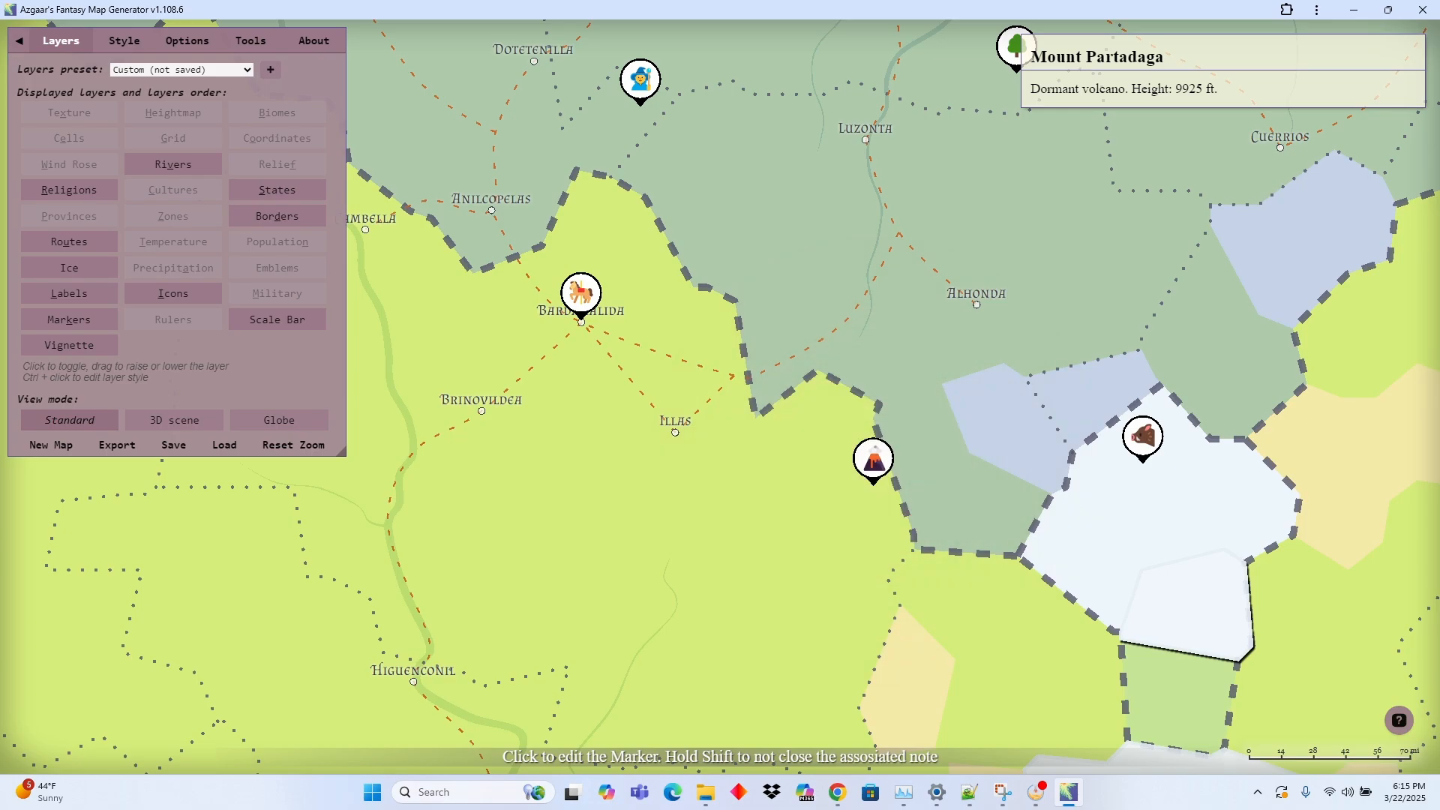
mouse_move(1143, 437)
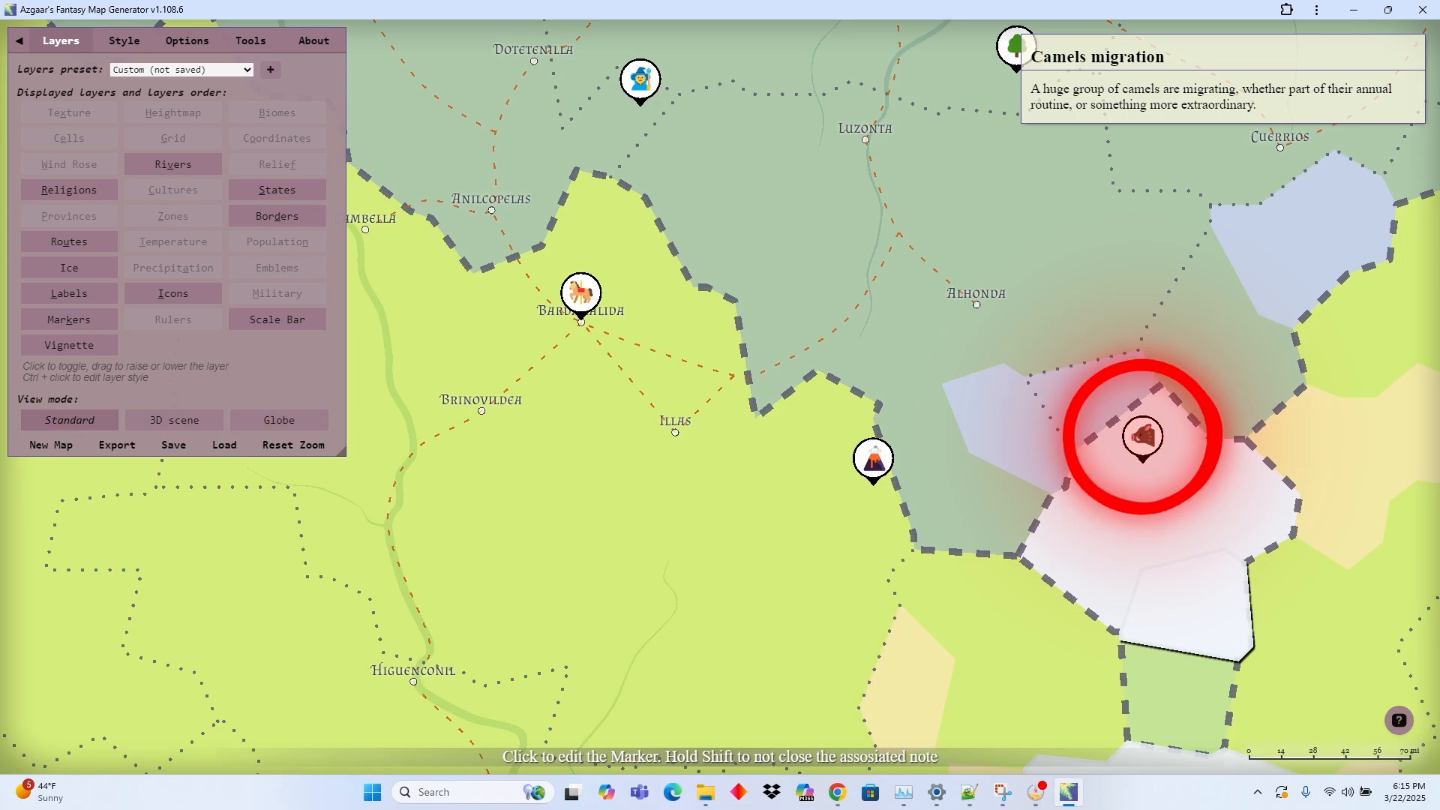
mouse_move(581, 292)
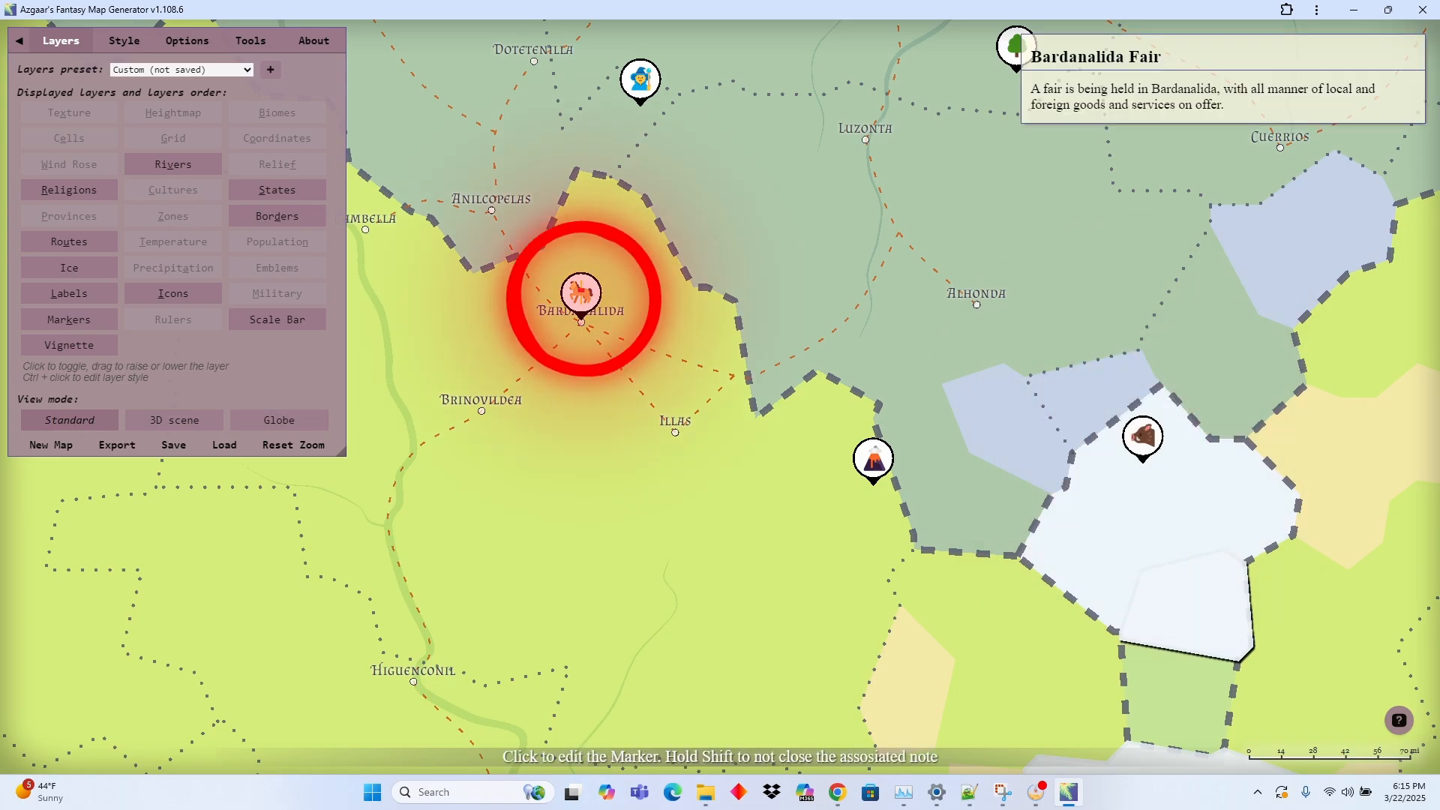
mouse_move(641, 79)
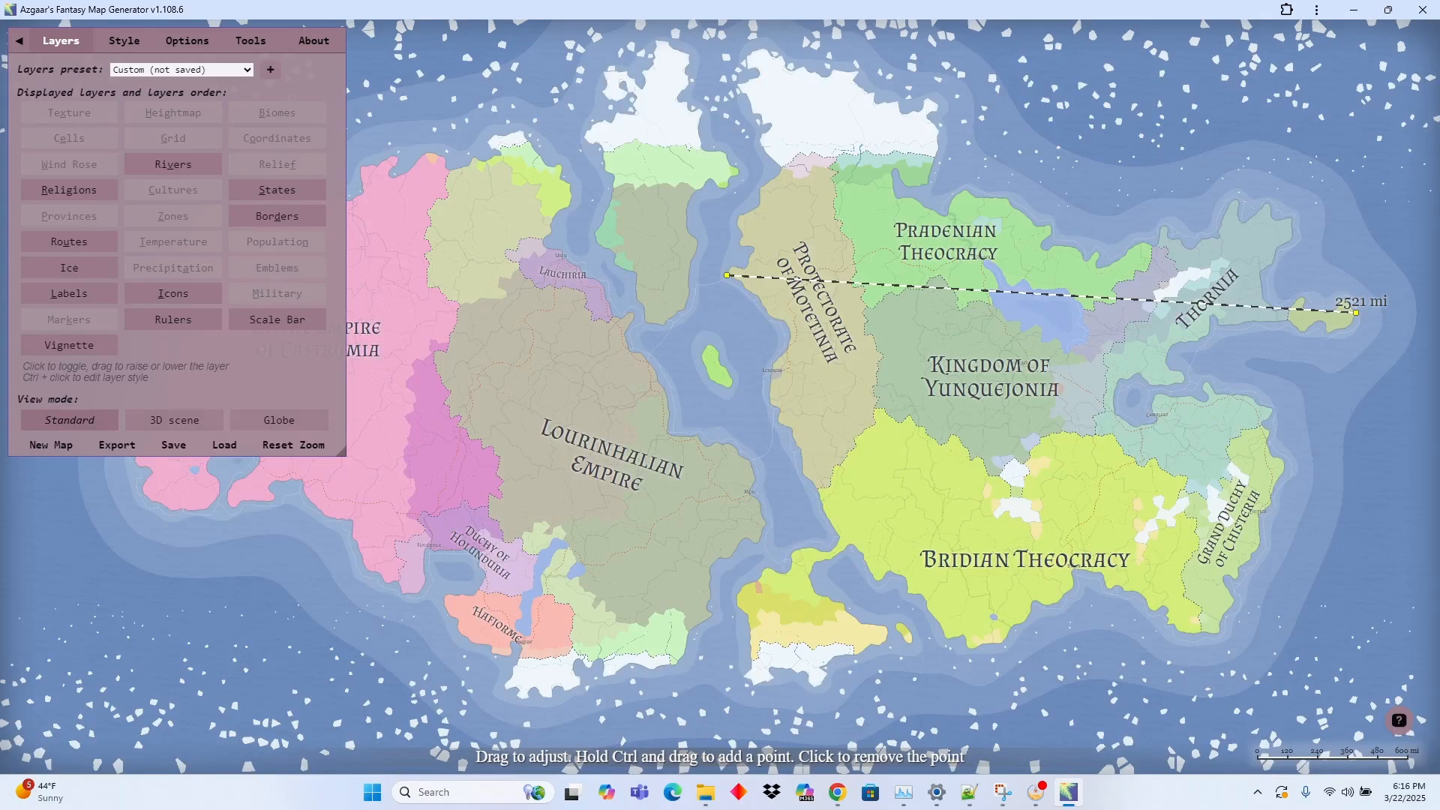
Step: Move both ruler endpoints to span about 506 mi across the northwestern Kingdom of Yunquejonia, and hide the Rulers layer
left_click_drag(726, 276, 871, 341)
left_click_drag(1356, 313, 993, 309)
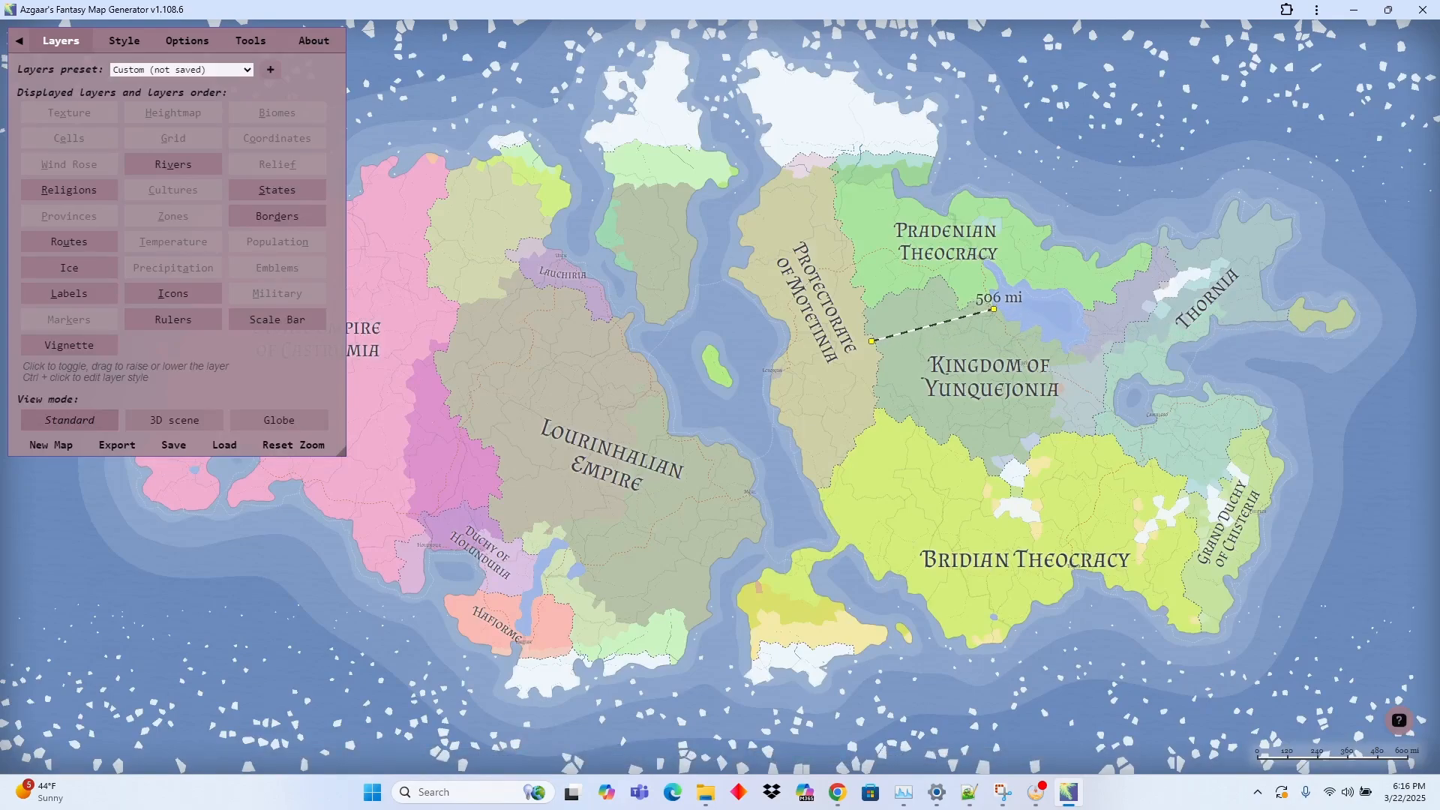
left_click(174, 320)
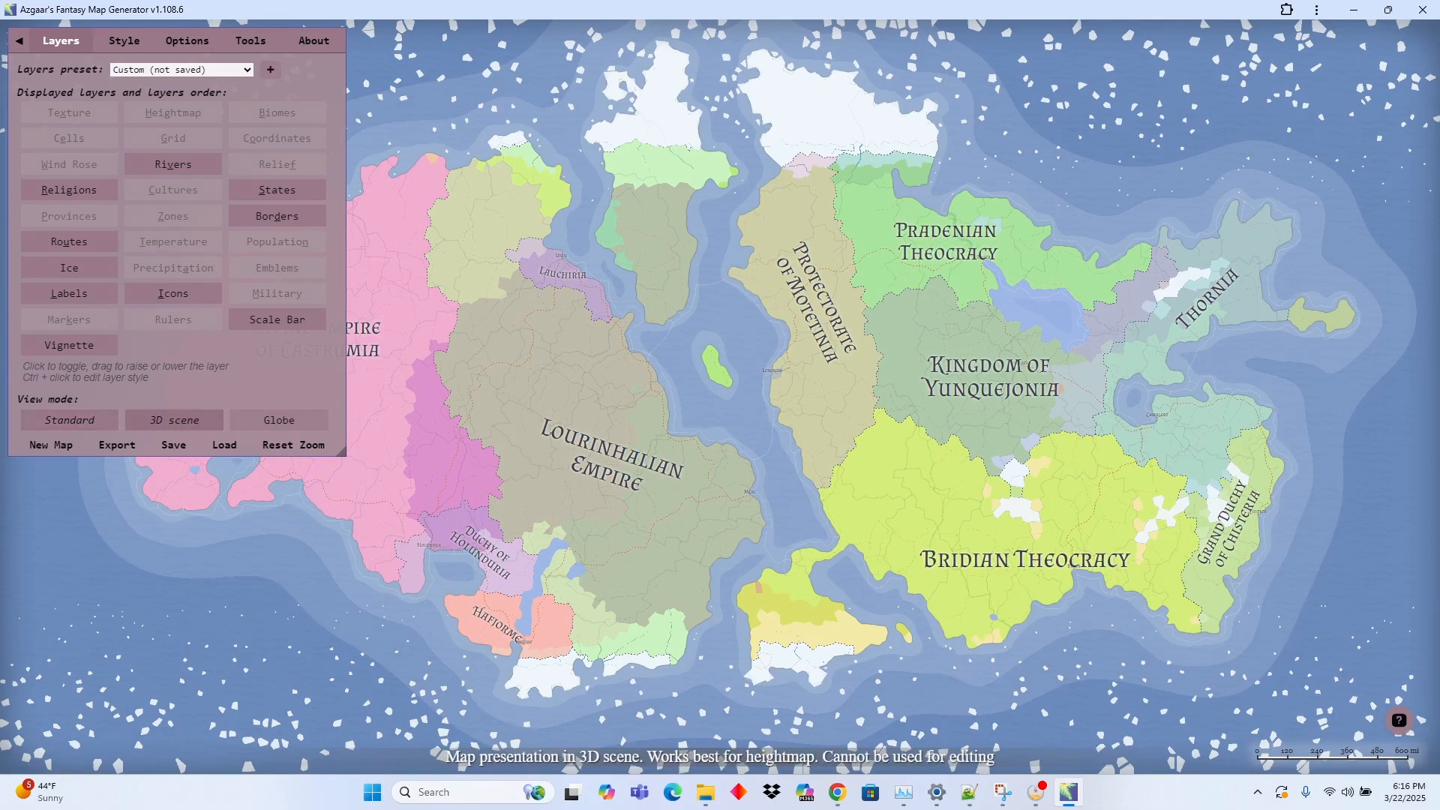
Step: View the map as a tilted 3D scene and as a rotated globe, and return to the standard view
left_click(174, 420)
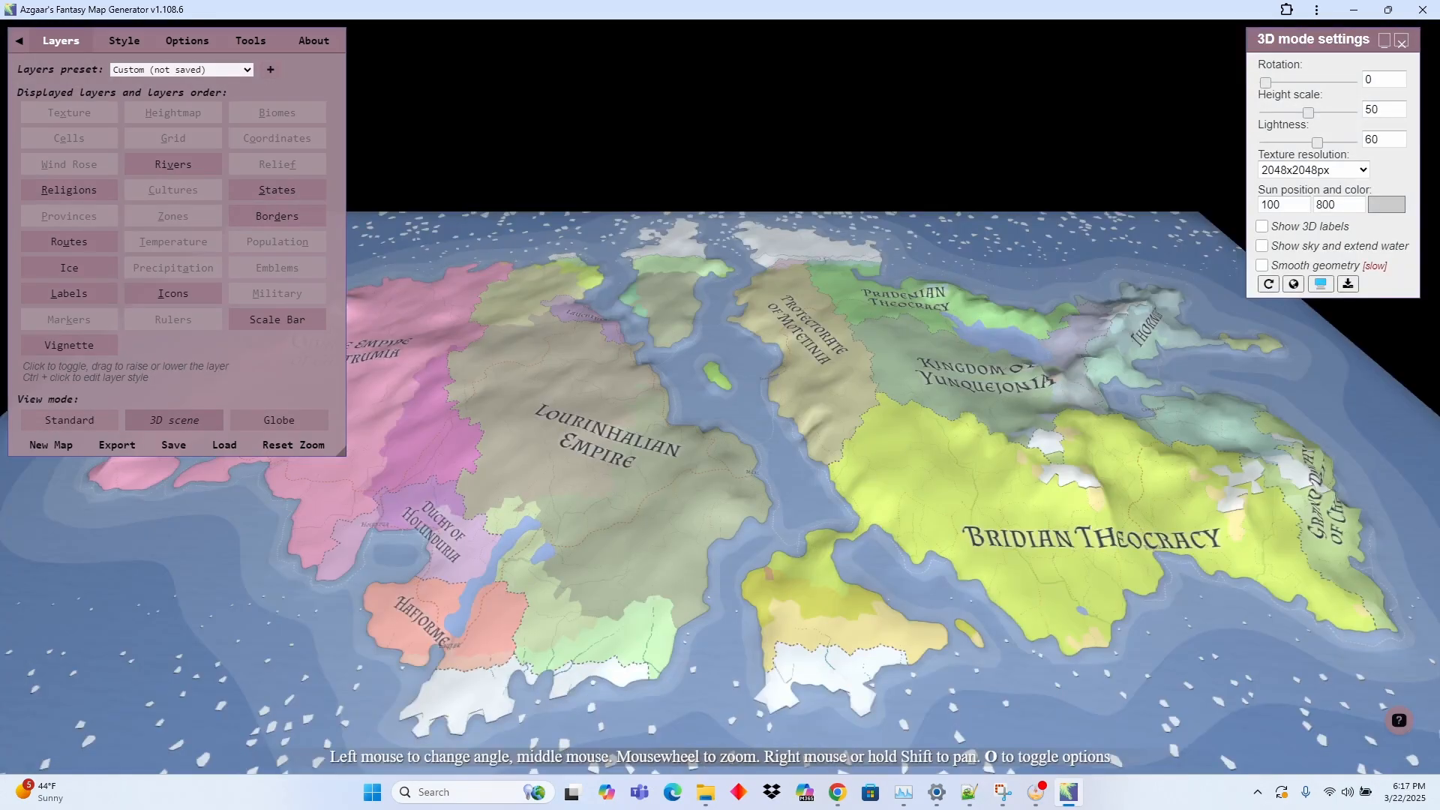
mouse_move(750, 510)
left_mouse_down()
mouse_move(753, 478)
mouse_move(747, 496)
left_mouse_up()
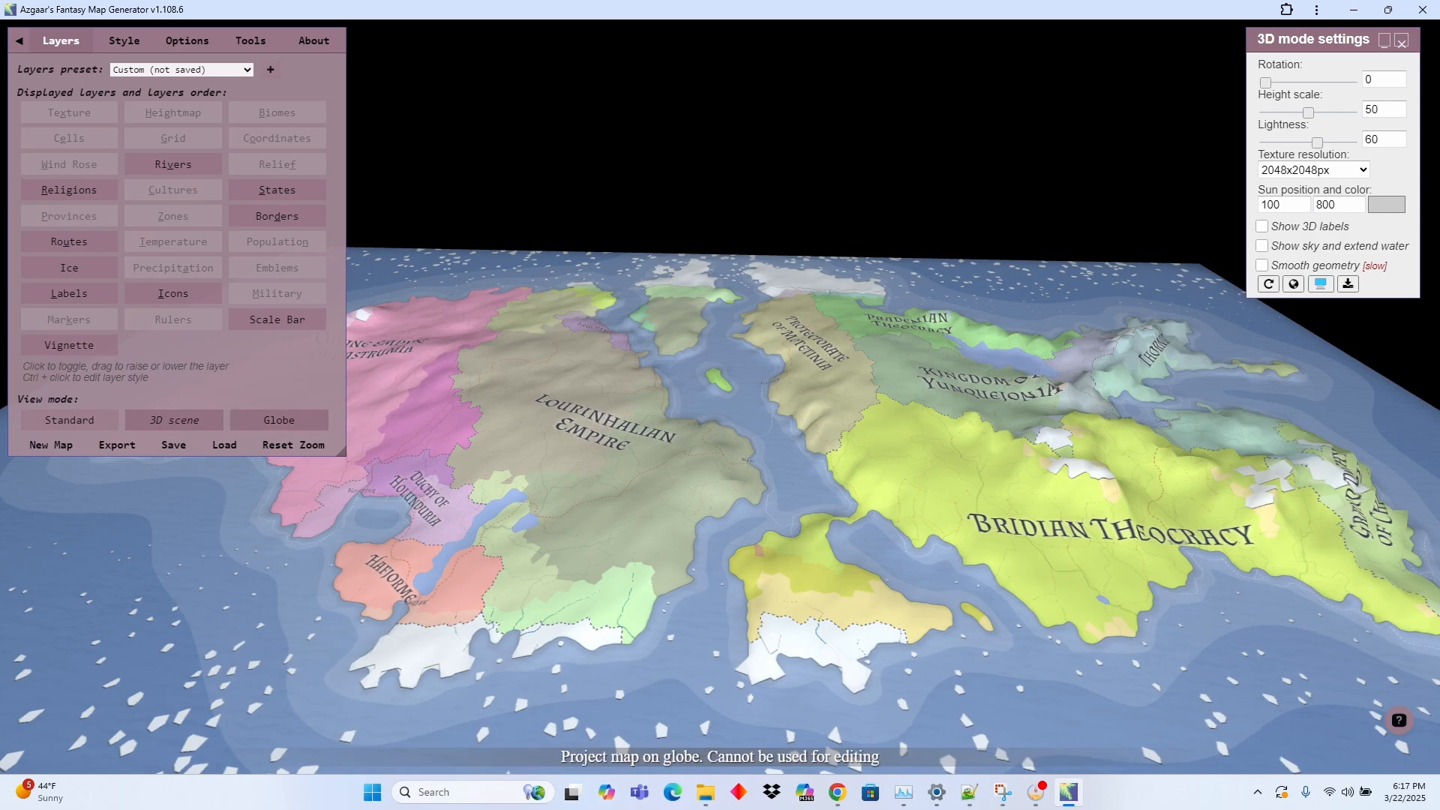
left_click(279, 420)
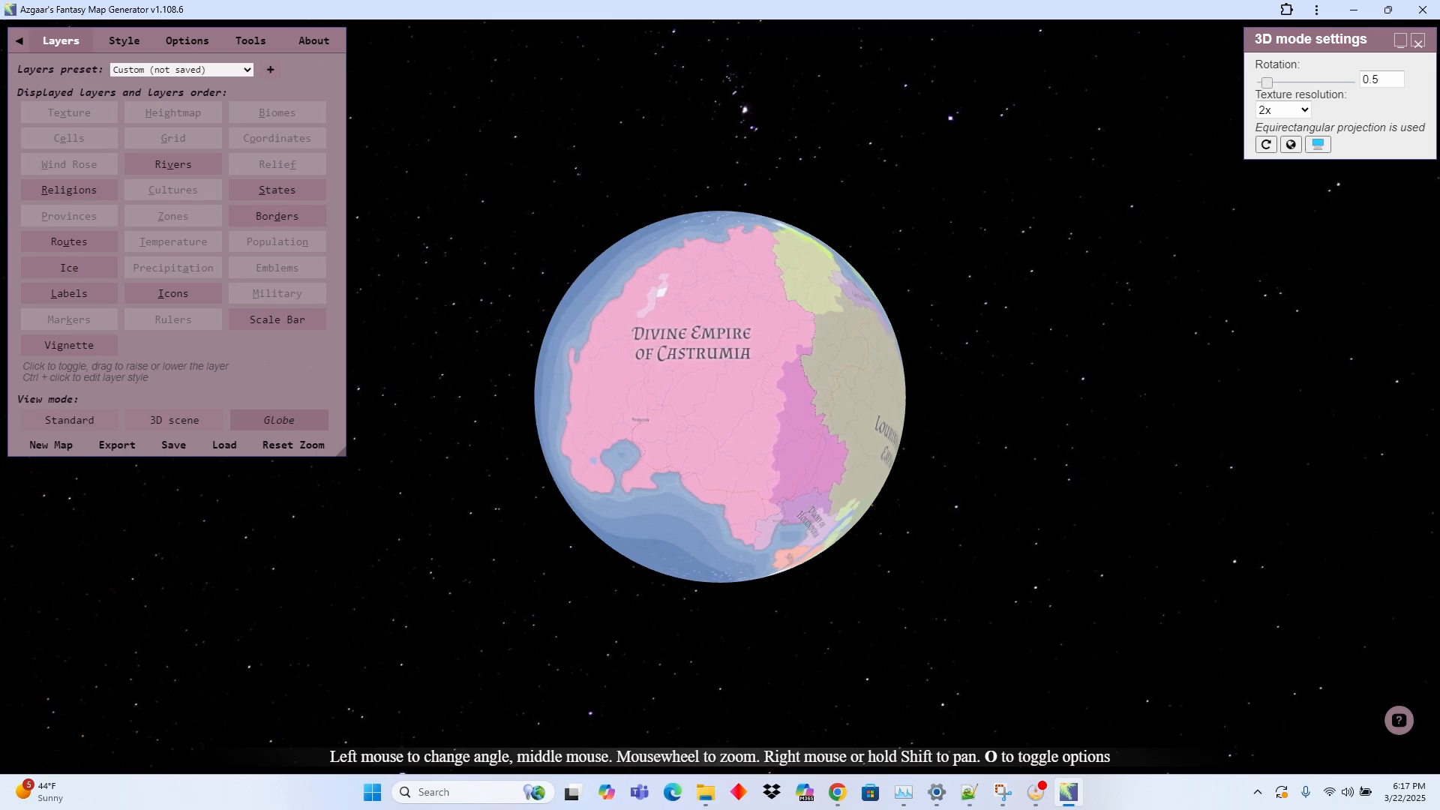
left_click_drag(600, 398, 1039, 401)
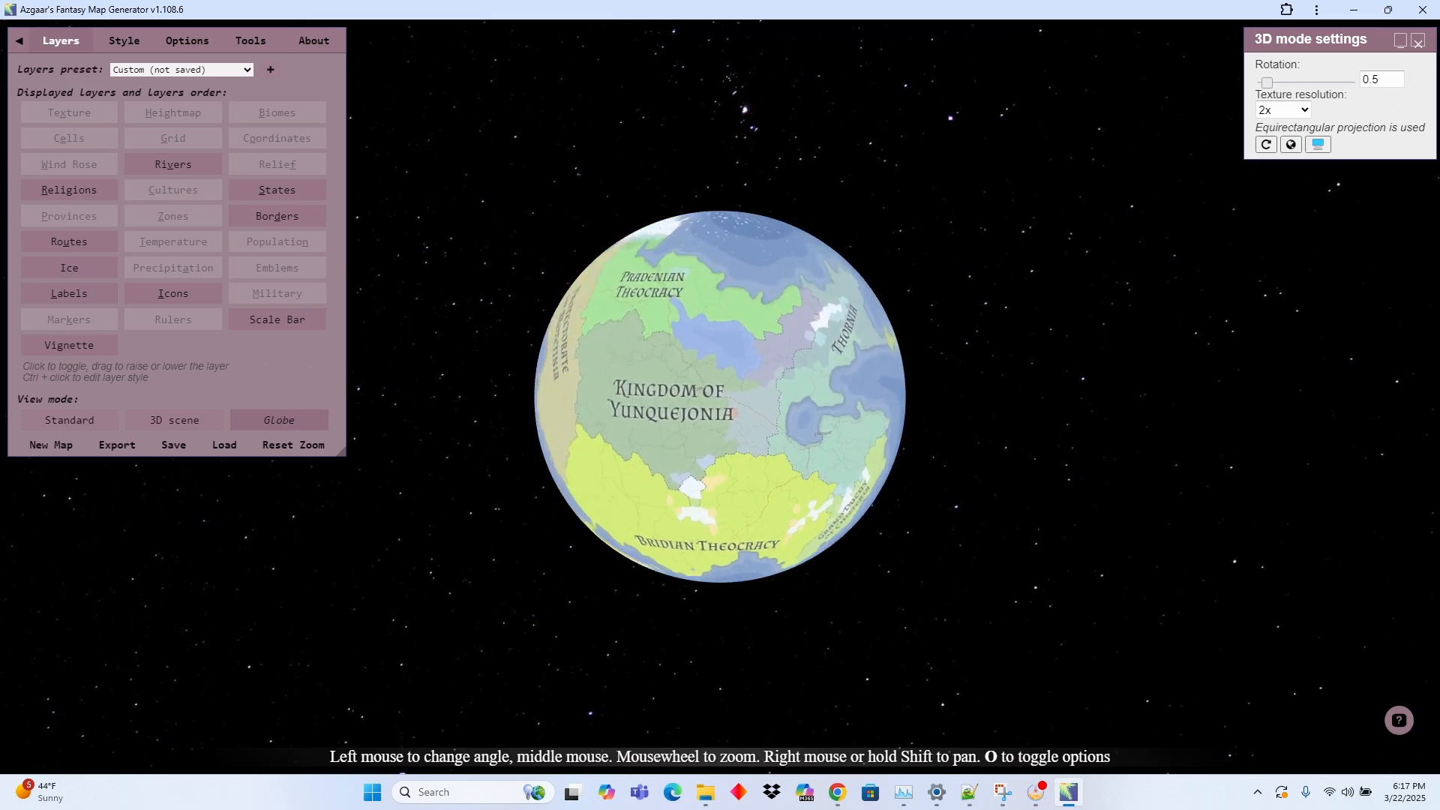
left_click_drag(660, 398, 811, 384)
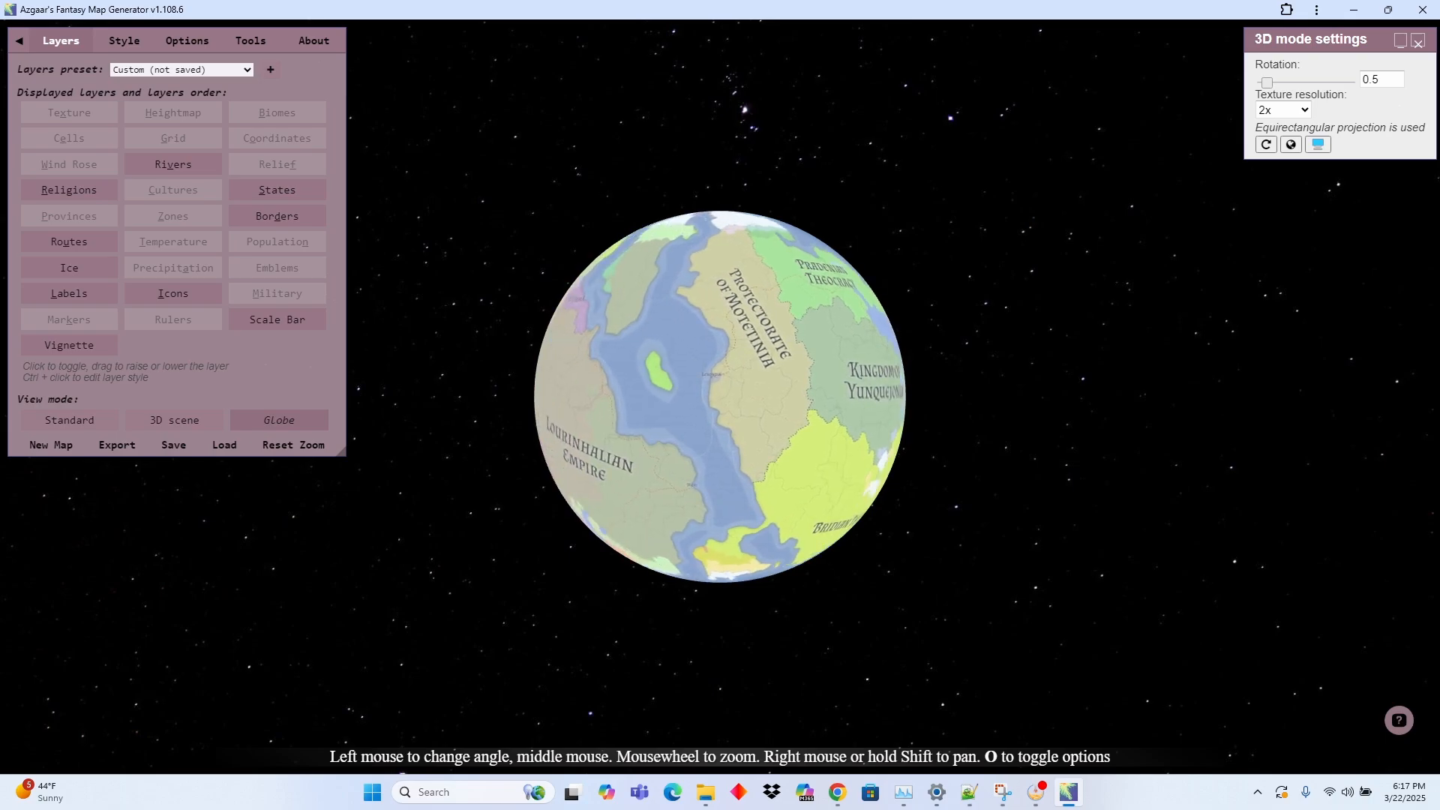
left_click(69, 420)
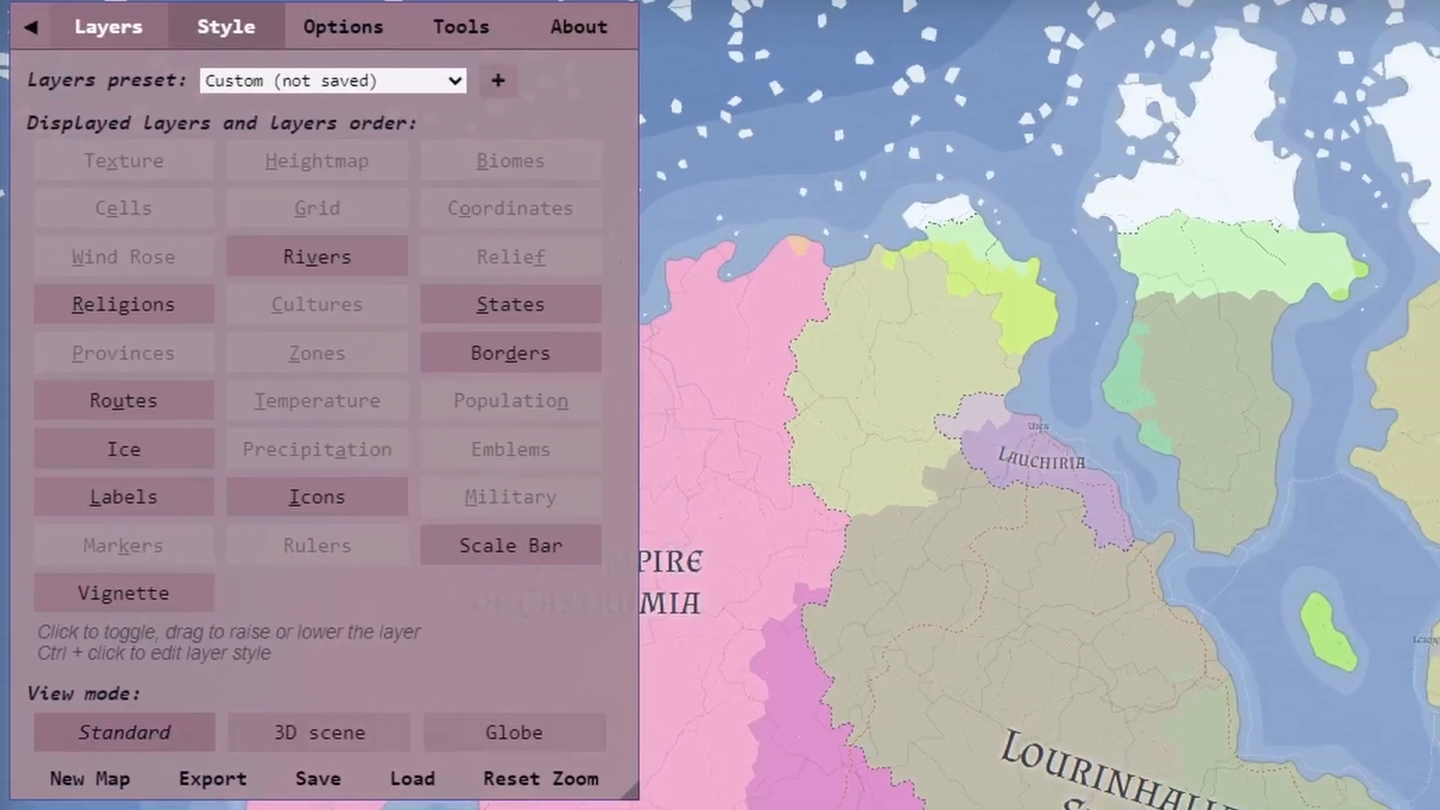
Step: Open the style settings and review the selectable elements, the label groups, and the opacity, stroke width and letter spacing options
left_click(231, 13)
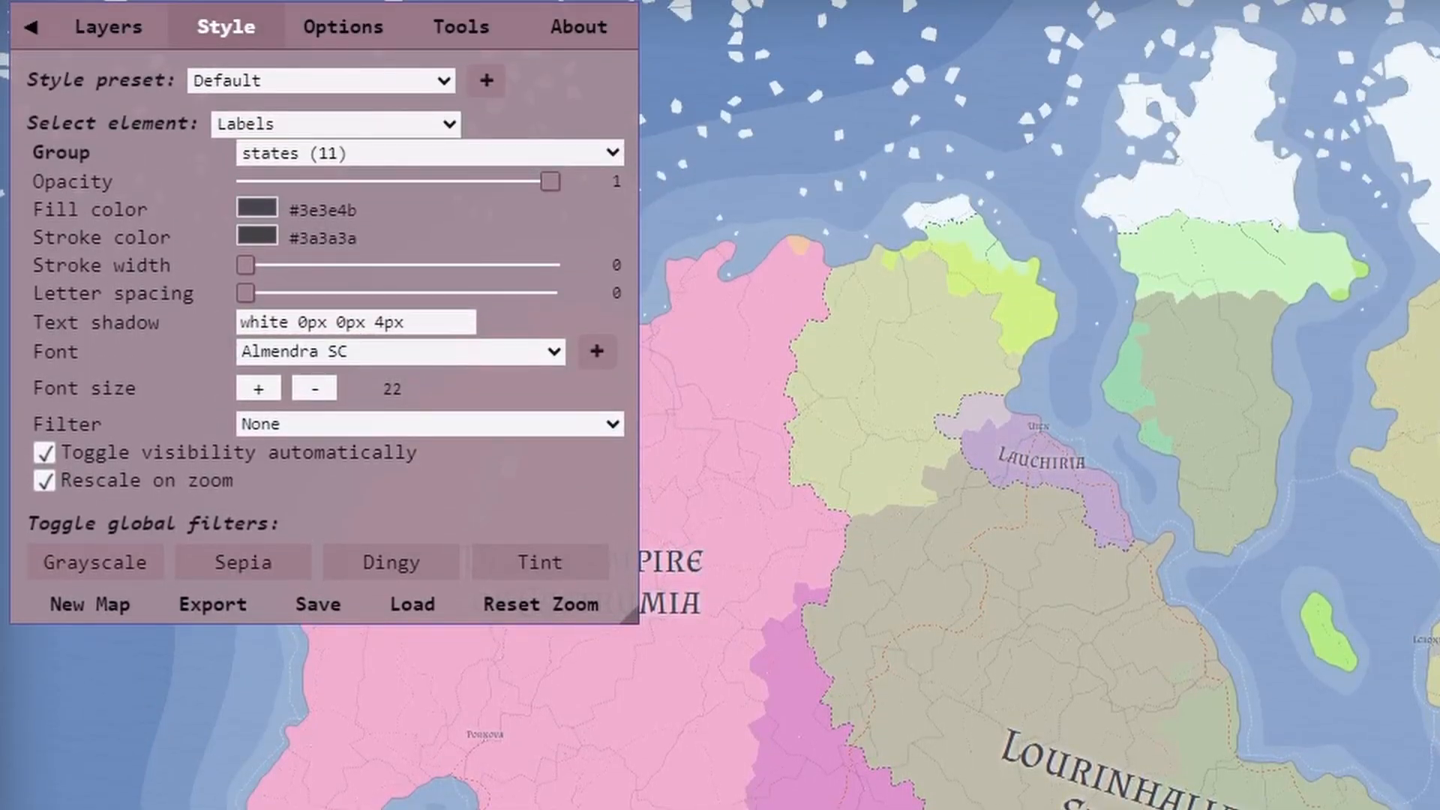
left_click(336, 124)
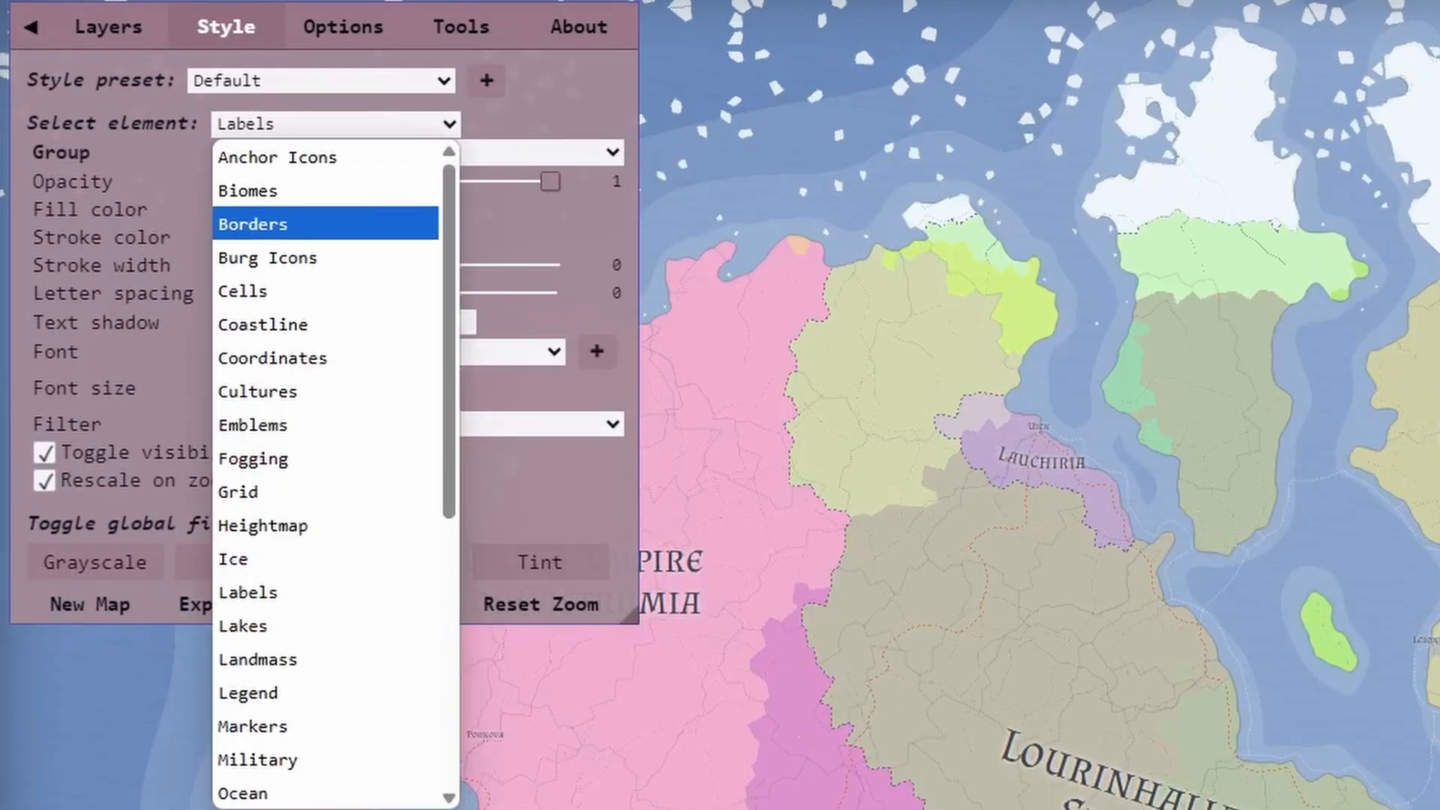
key("Escape")
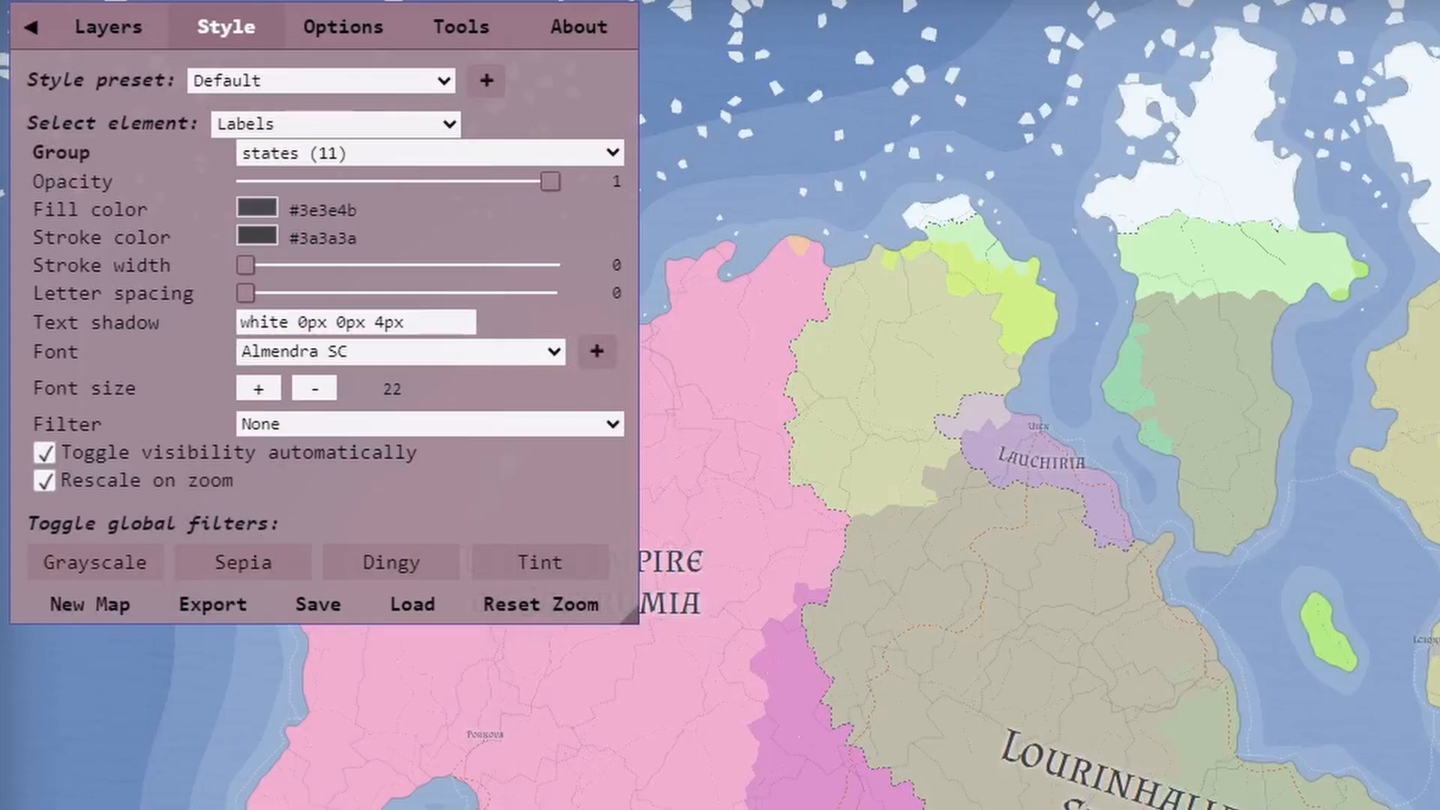
left_click(430, 153)
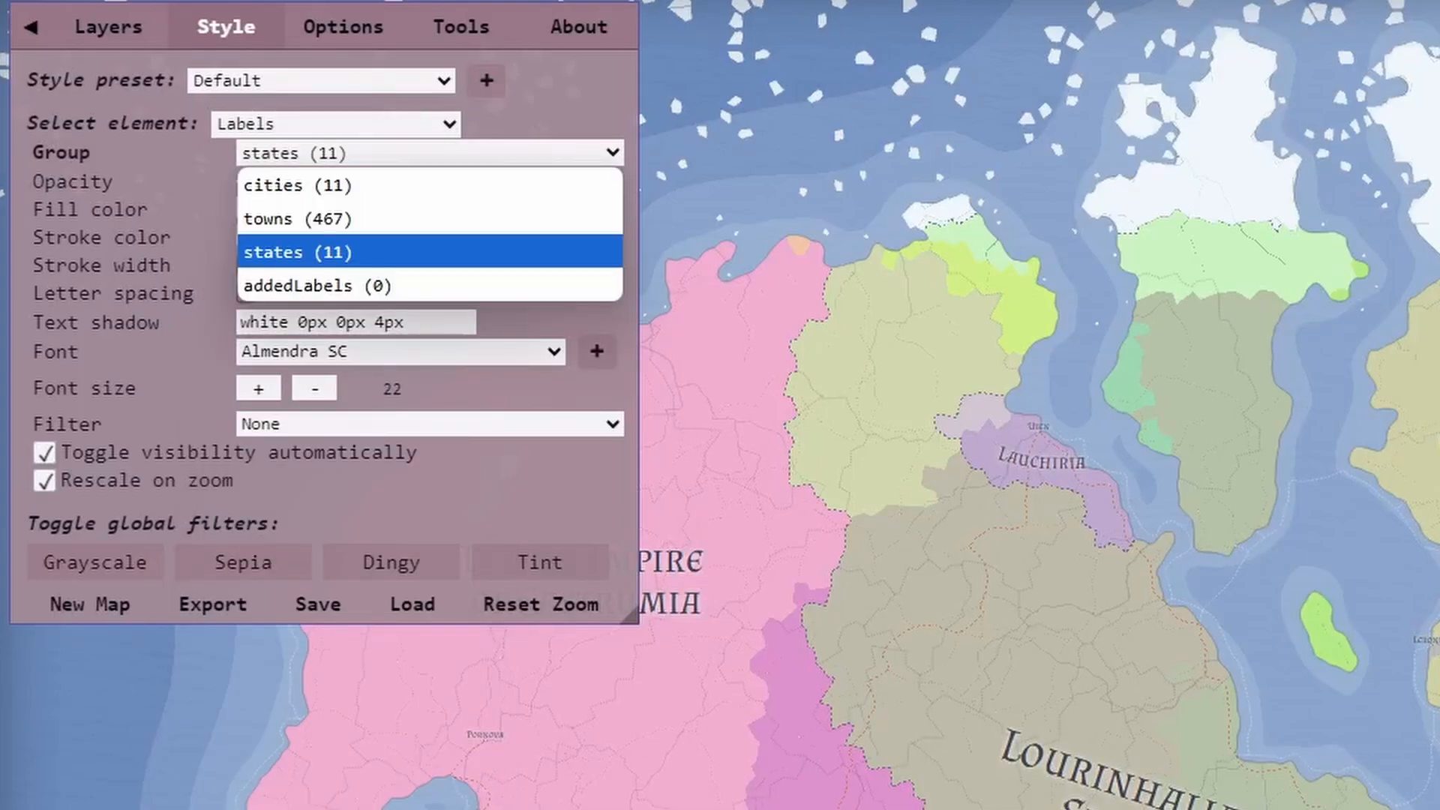
key("Escape")
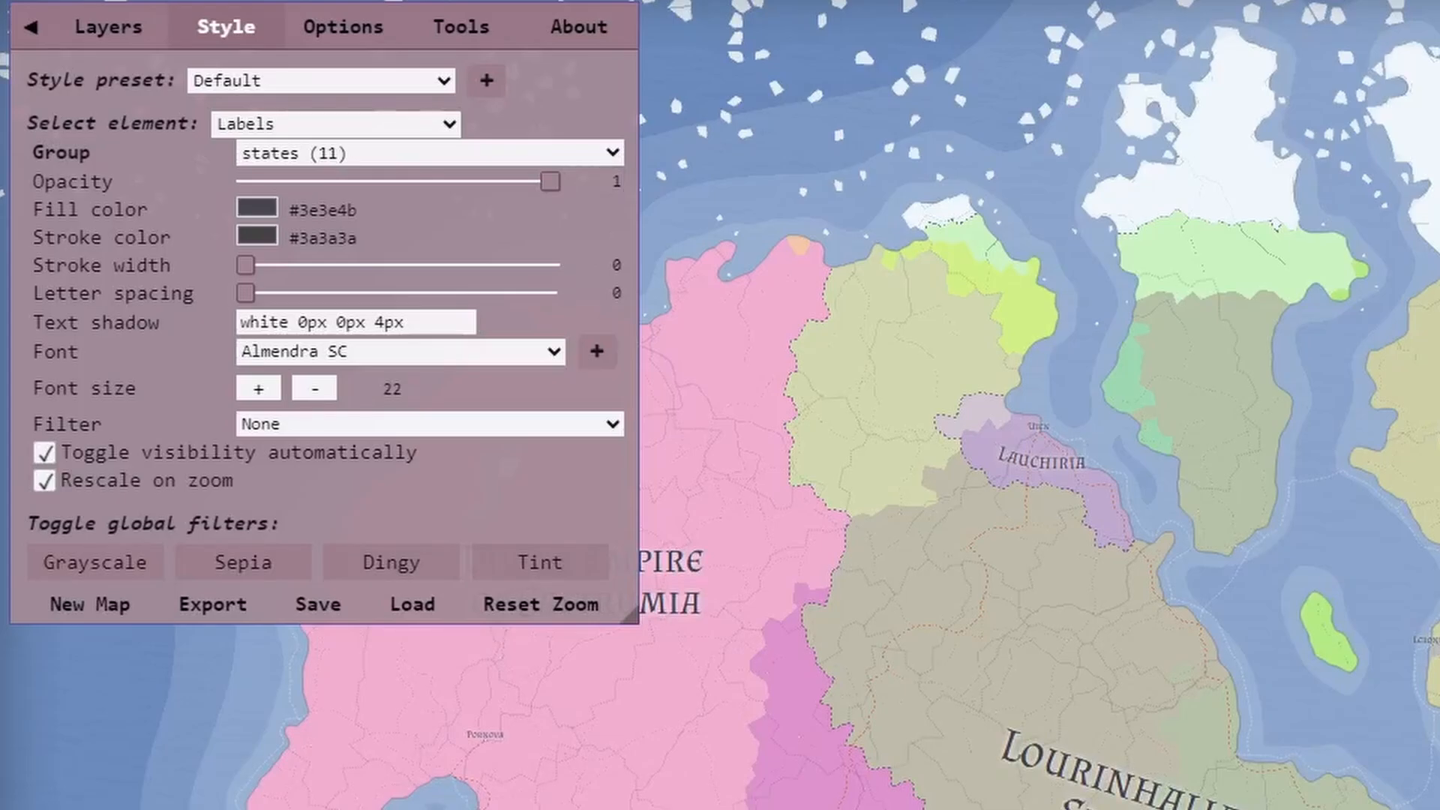
mouse_move(550, 180)
left_mouse_down()
mouse_move(246, 181)
mouse_move(550, 181)
left_mouse_up()
mouse_move(246, 293)
left_mouse_down()
mouse_move(371, 292)
mouse_move(245, 293)
mouse_move(264, 264)
mouse_move(338, 264)
mouse_move(245, 265)
left_mouse_up()
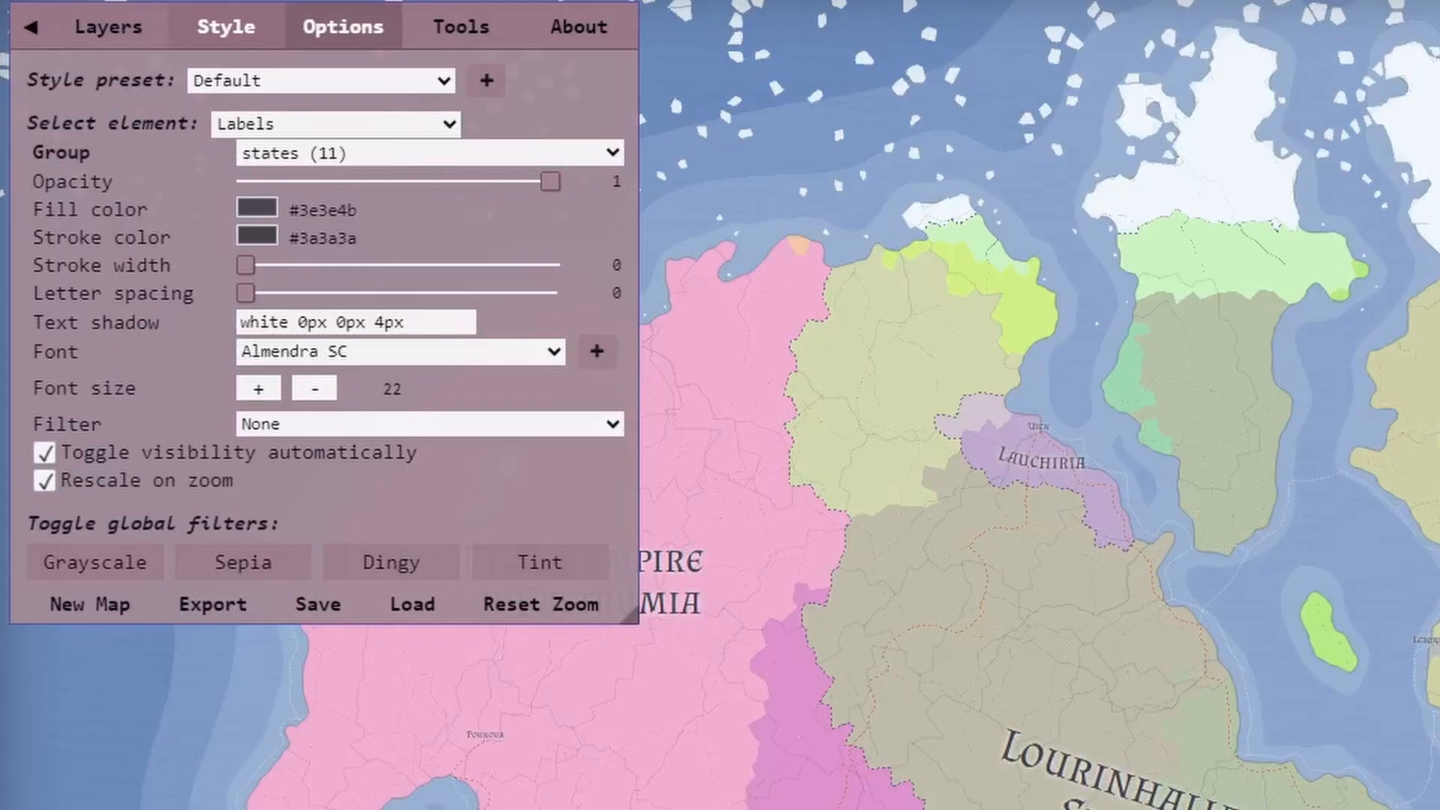
Step: Open the map generation options and randomize the map name three times
left_click(343, 27)
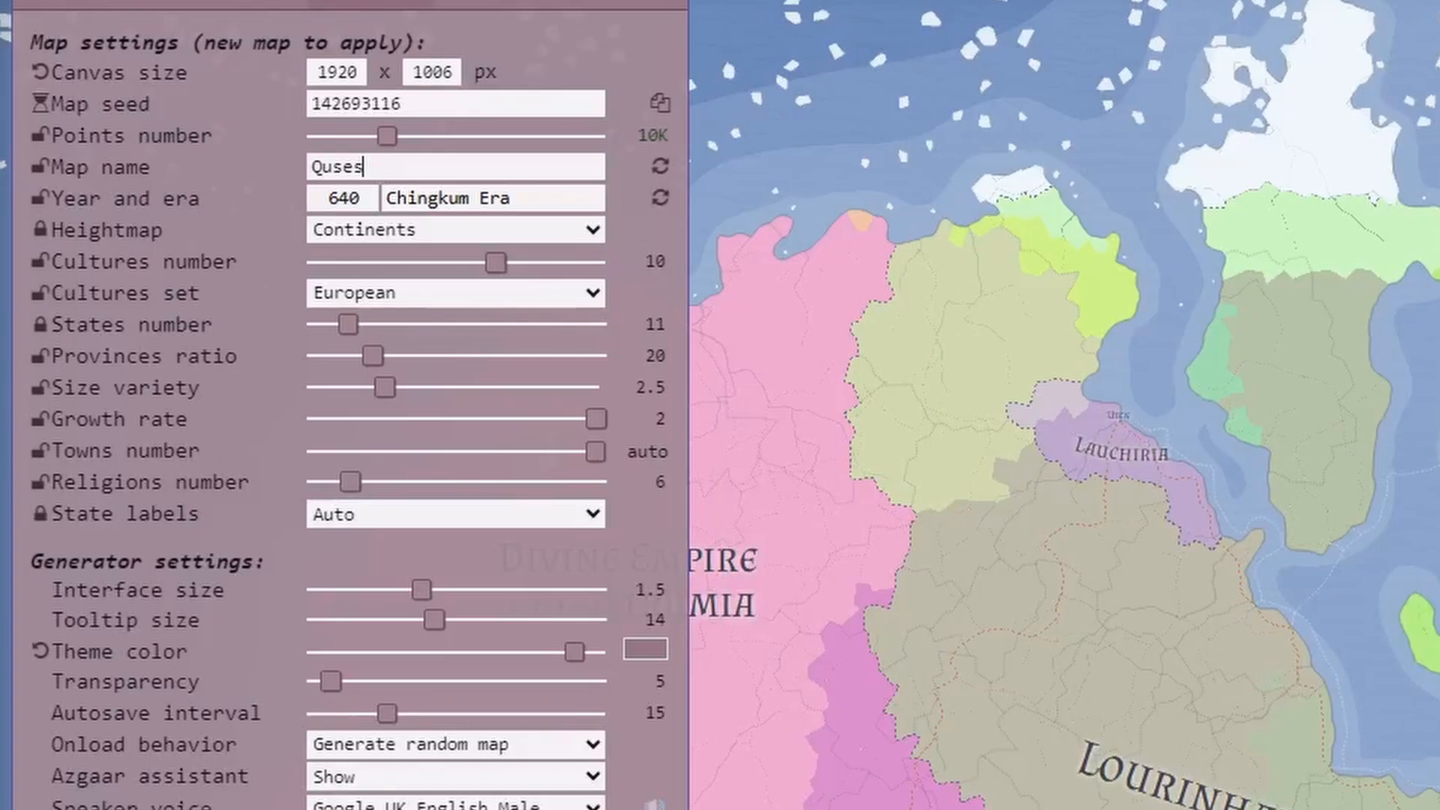
left_click(660, 167)
left_click(660, 167)
left_click(660, 167)
left_click(343, 199)
Step: Generate a new map from the Low Island heightmap template, discarding the unsaved changes to the current map
left_click(456, 230)
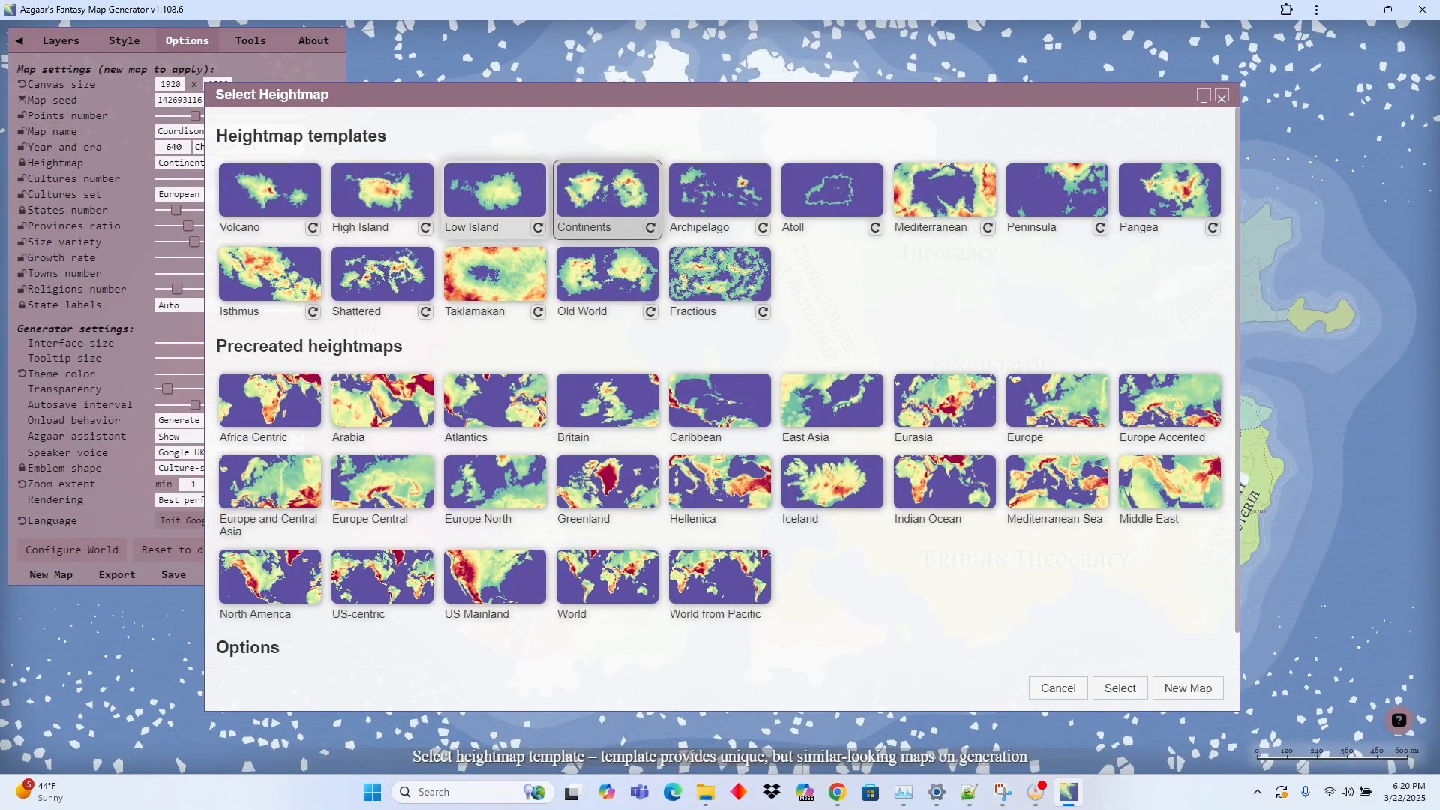
left_click(495, 196)
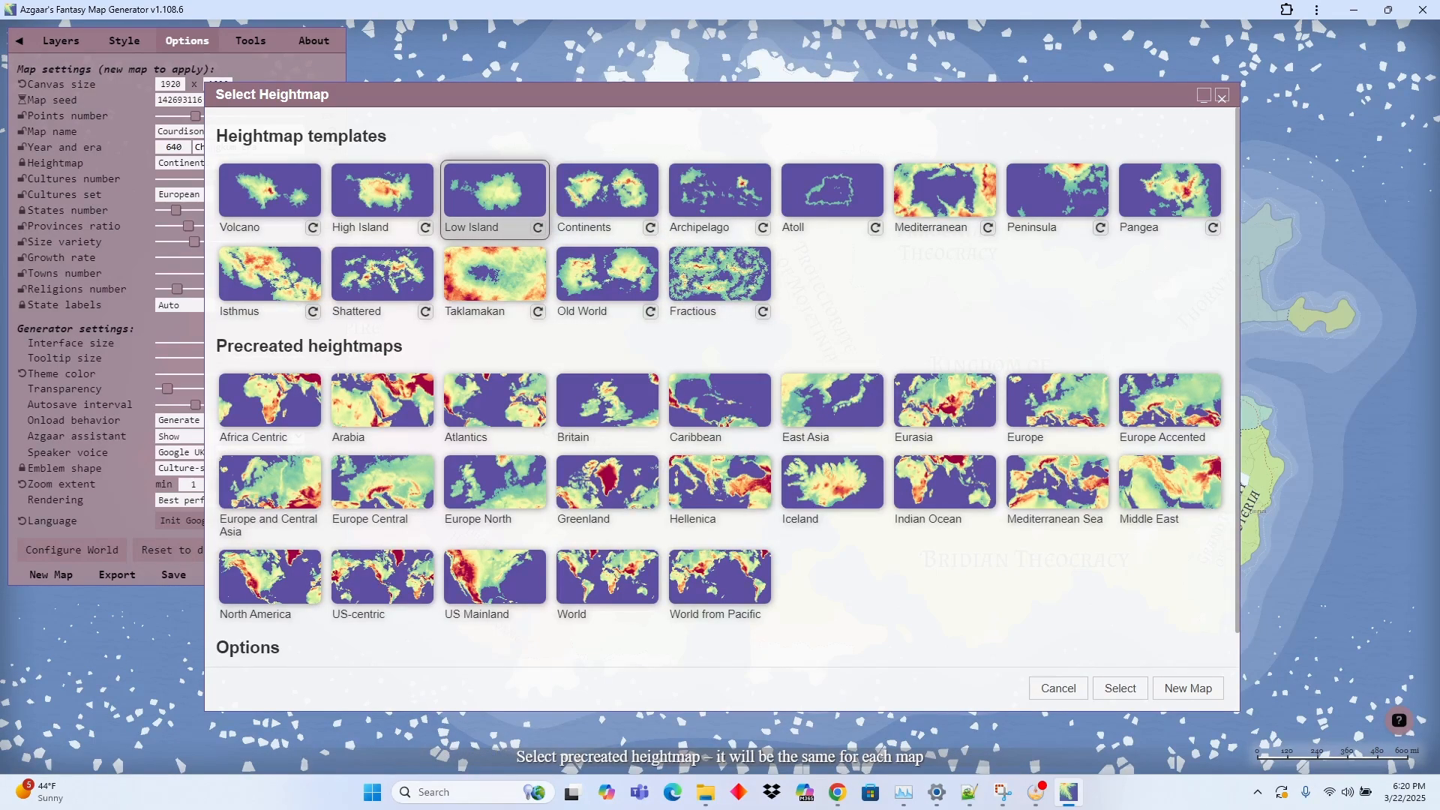
left_click(1188, 689)
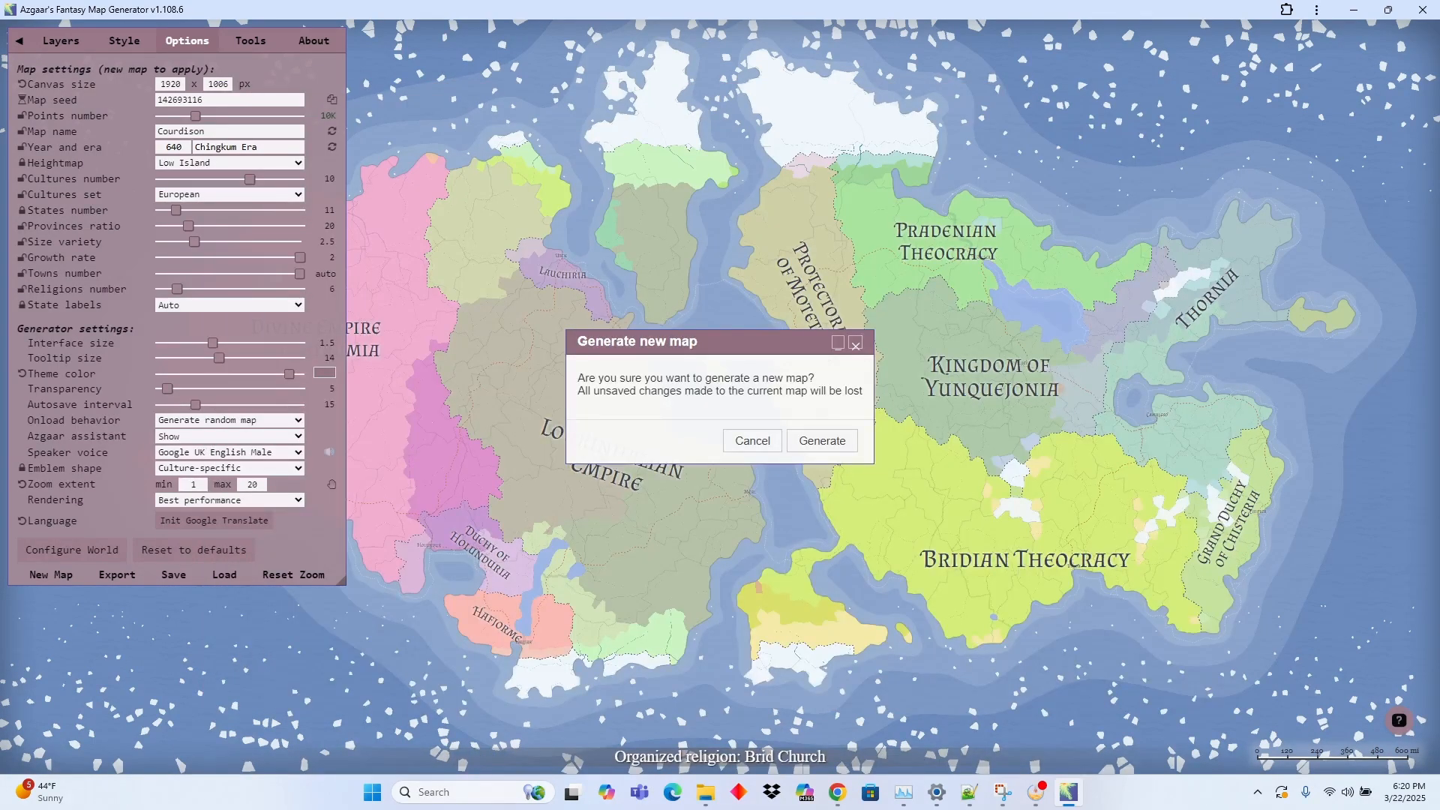
left_click(822, 440)
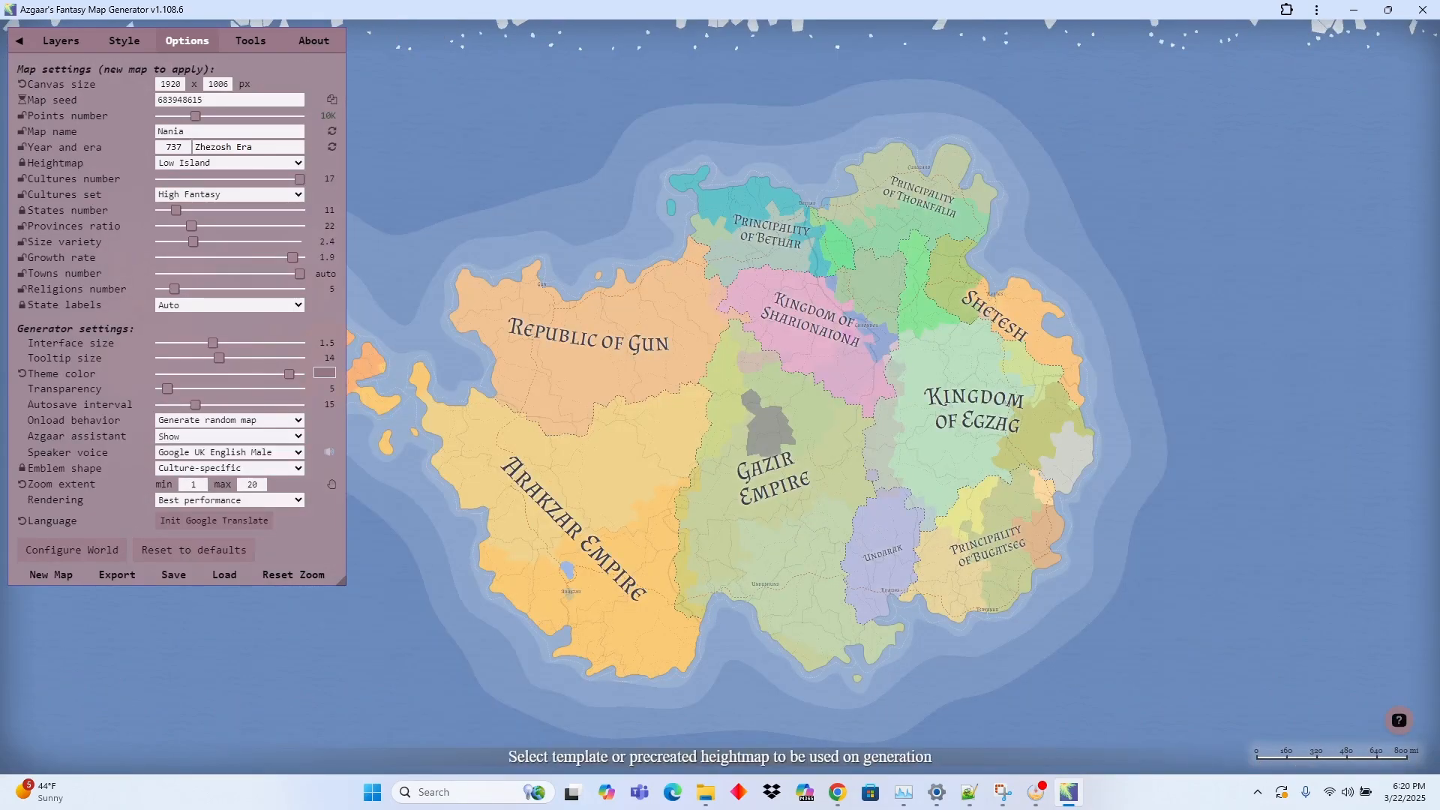
Step: Generate a map from the Archipelago heightmap template, and regenerate it three more times with the same template
left_click(255, 163)
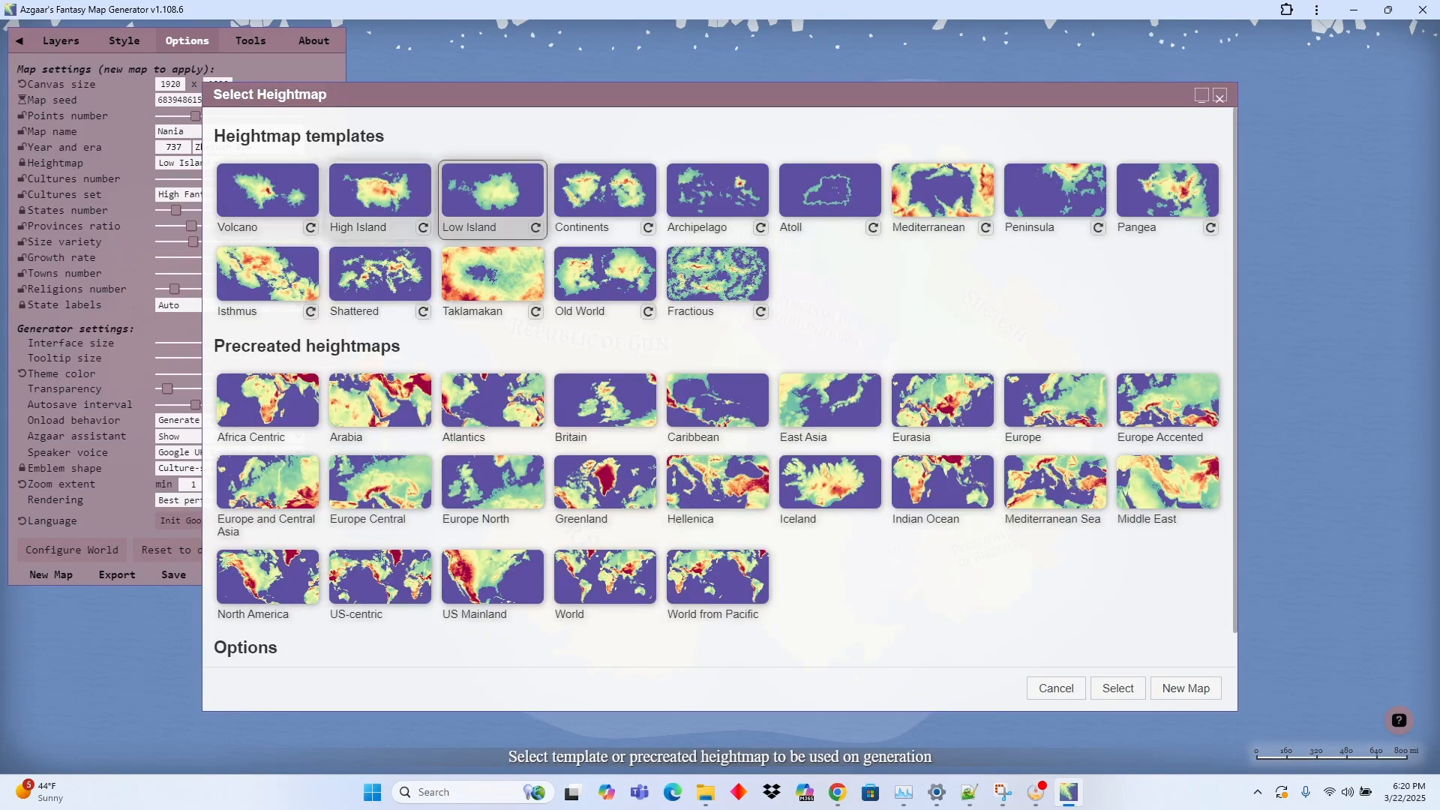
left_click(717, 195)
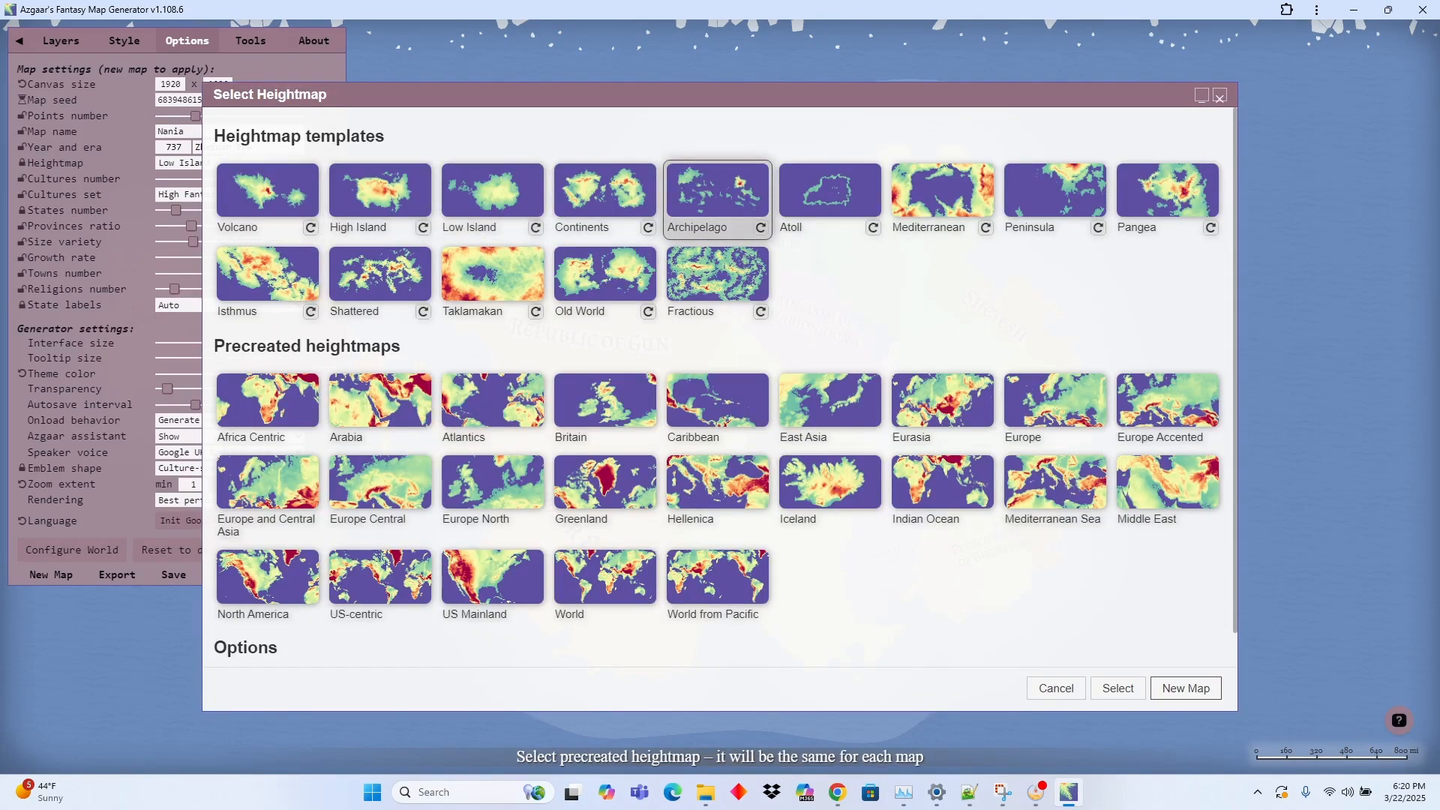
left_click(1186, 687)
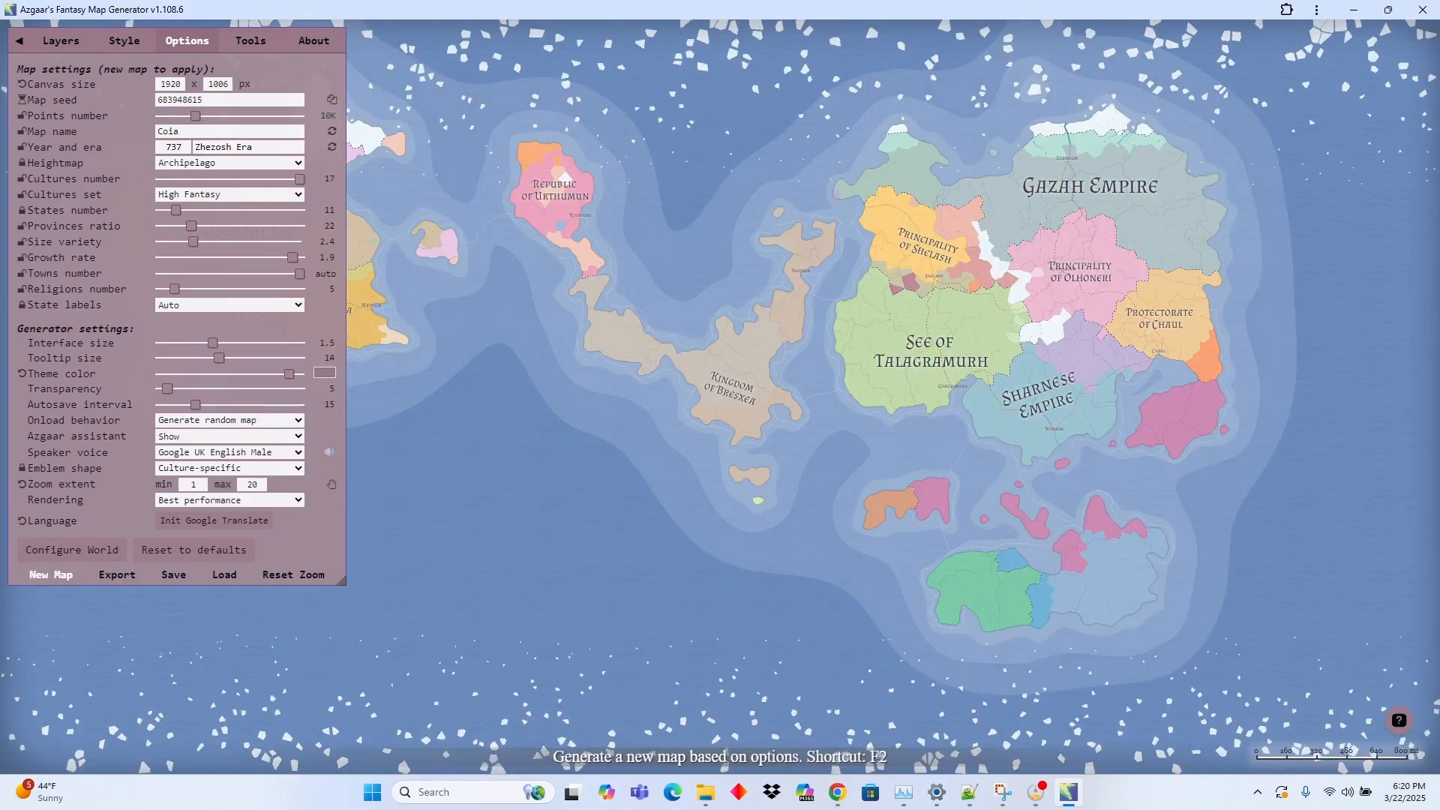
left_click(51, 575)
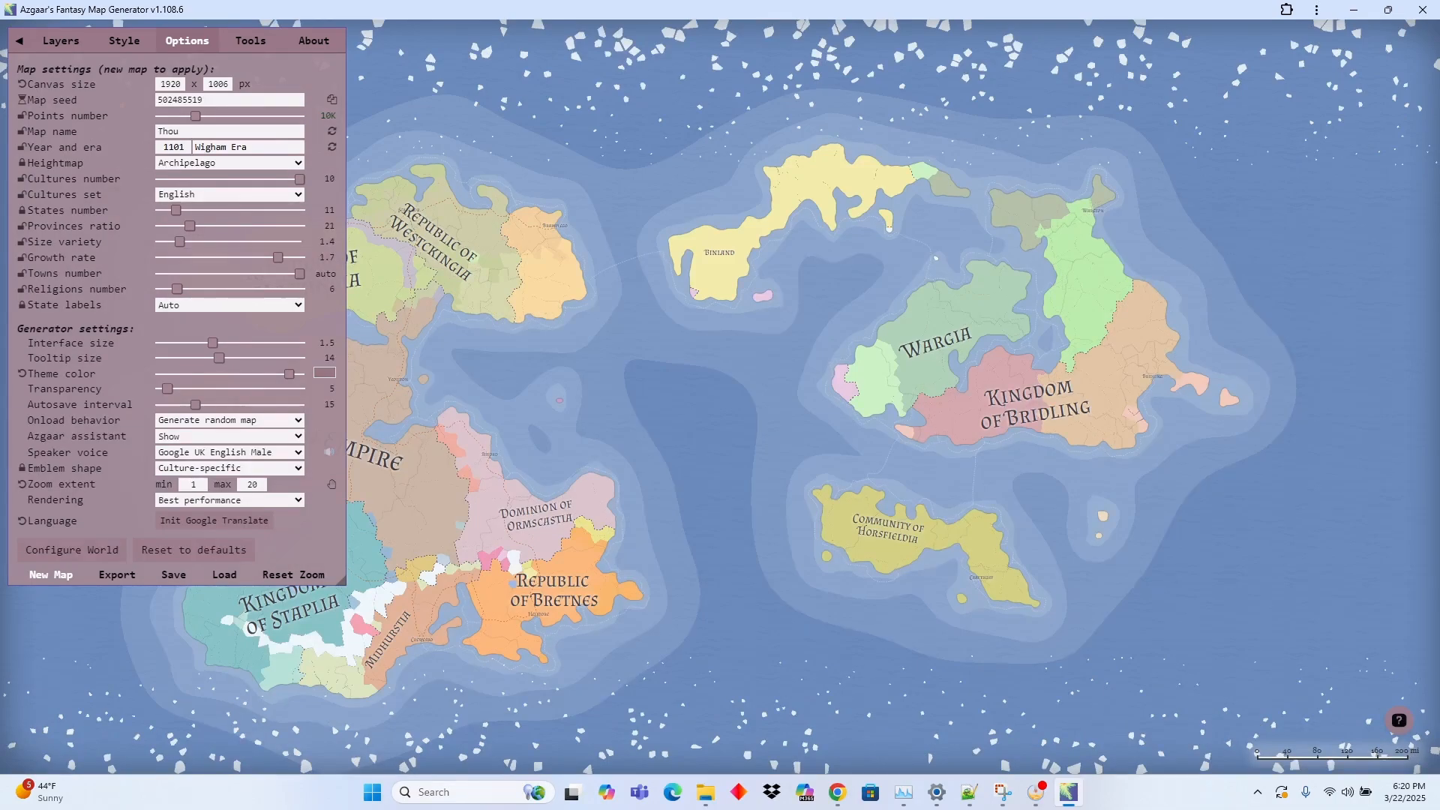
key("F2")
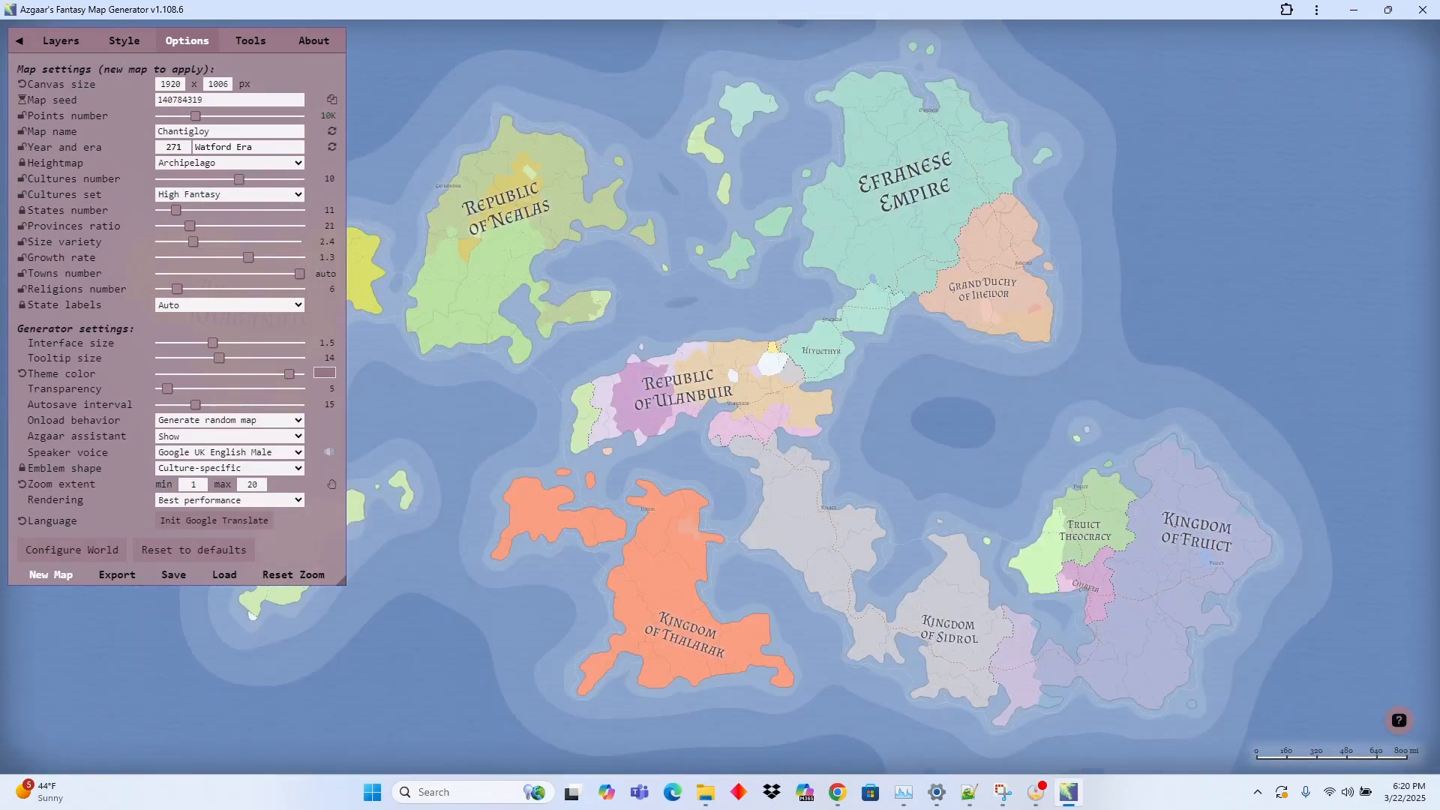
key("F2")
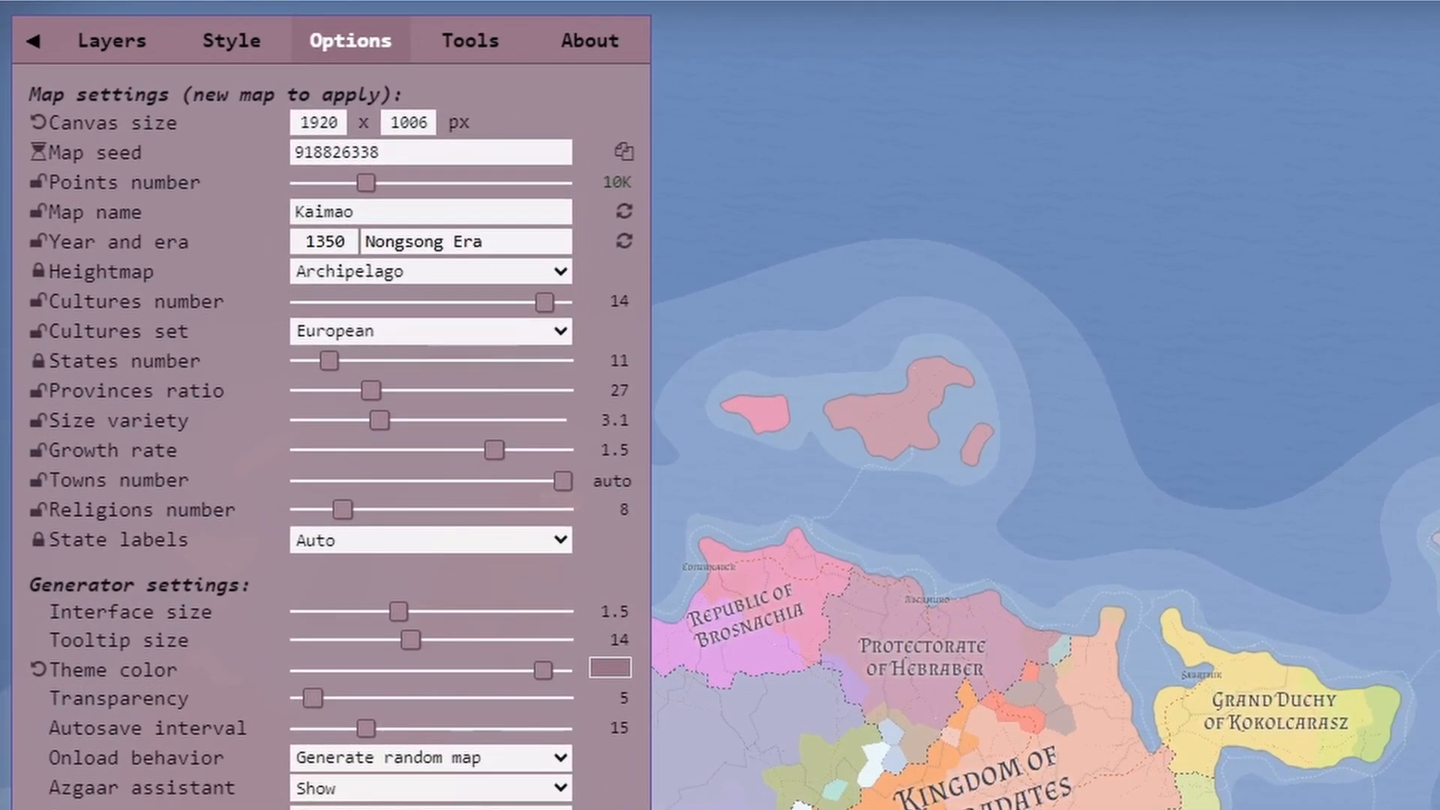
Step: Review the available culture sets without changing the European one, and set the towns number to 237
left_click(431, 331)
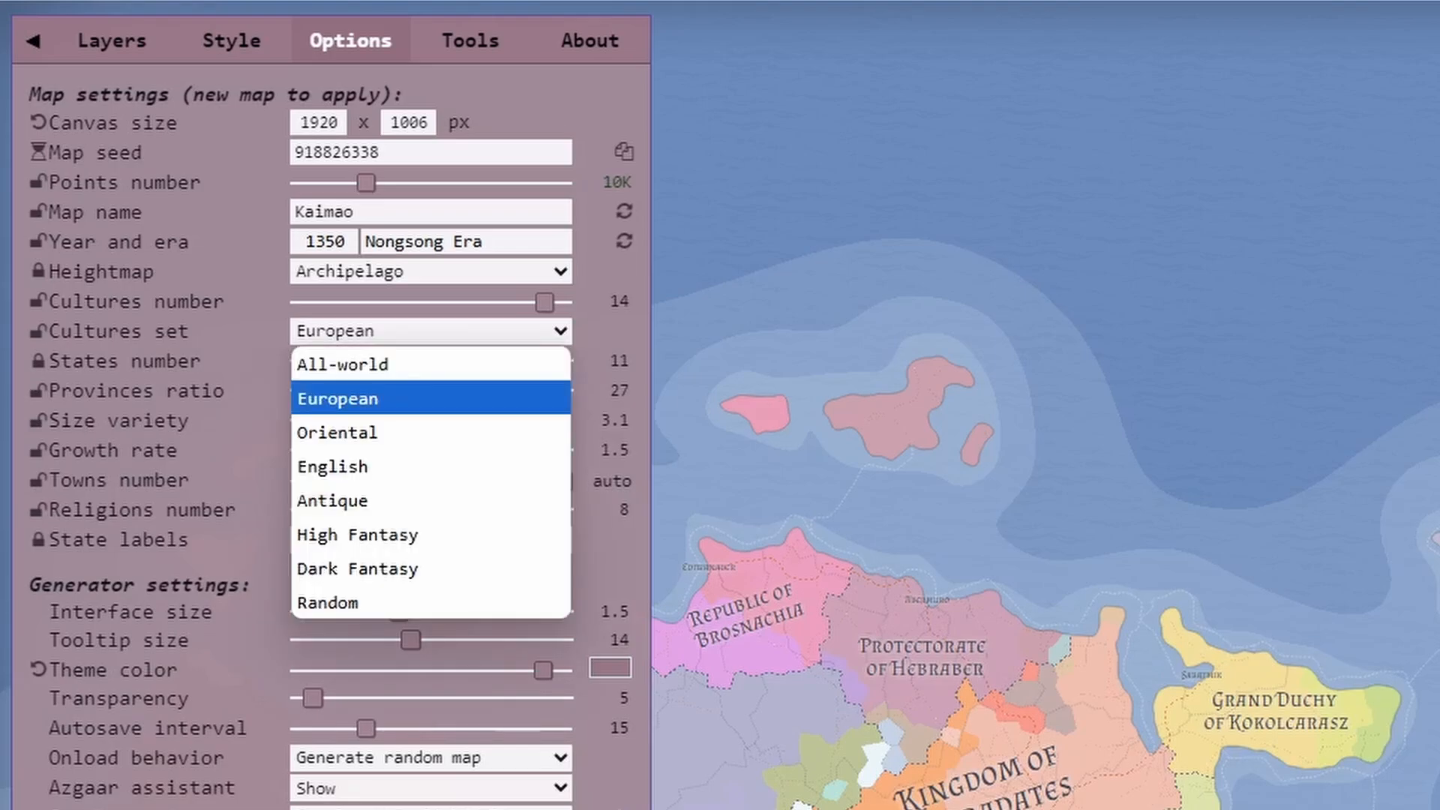
key("Escape")
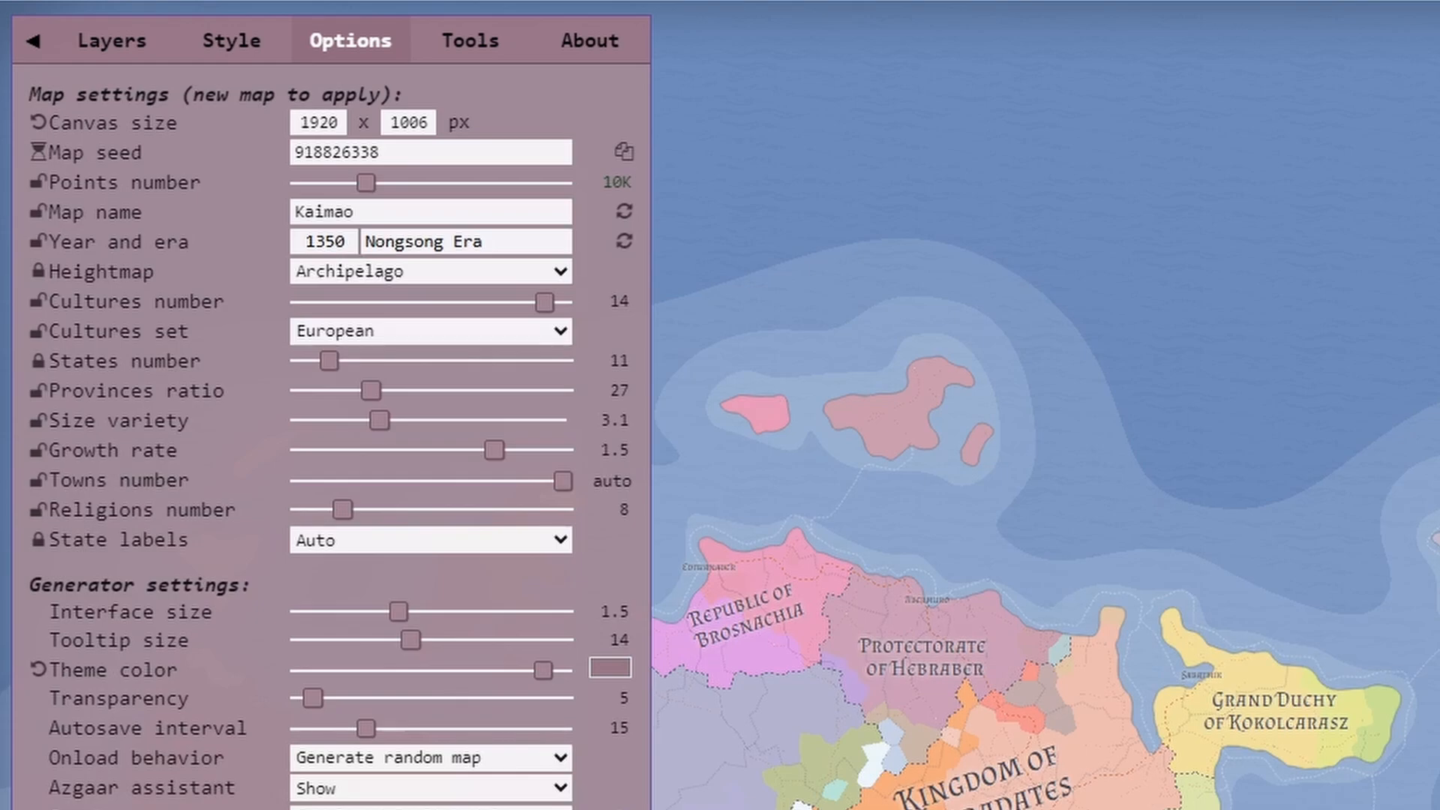
left_click_drag(563, 481, 362, 481)
left_click_drag(362, 481, 363, 481)
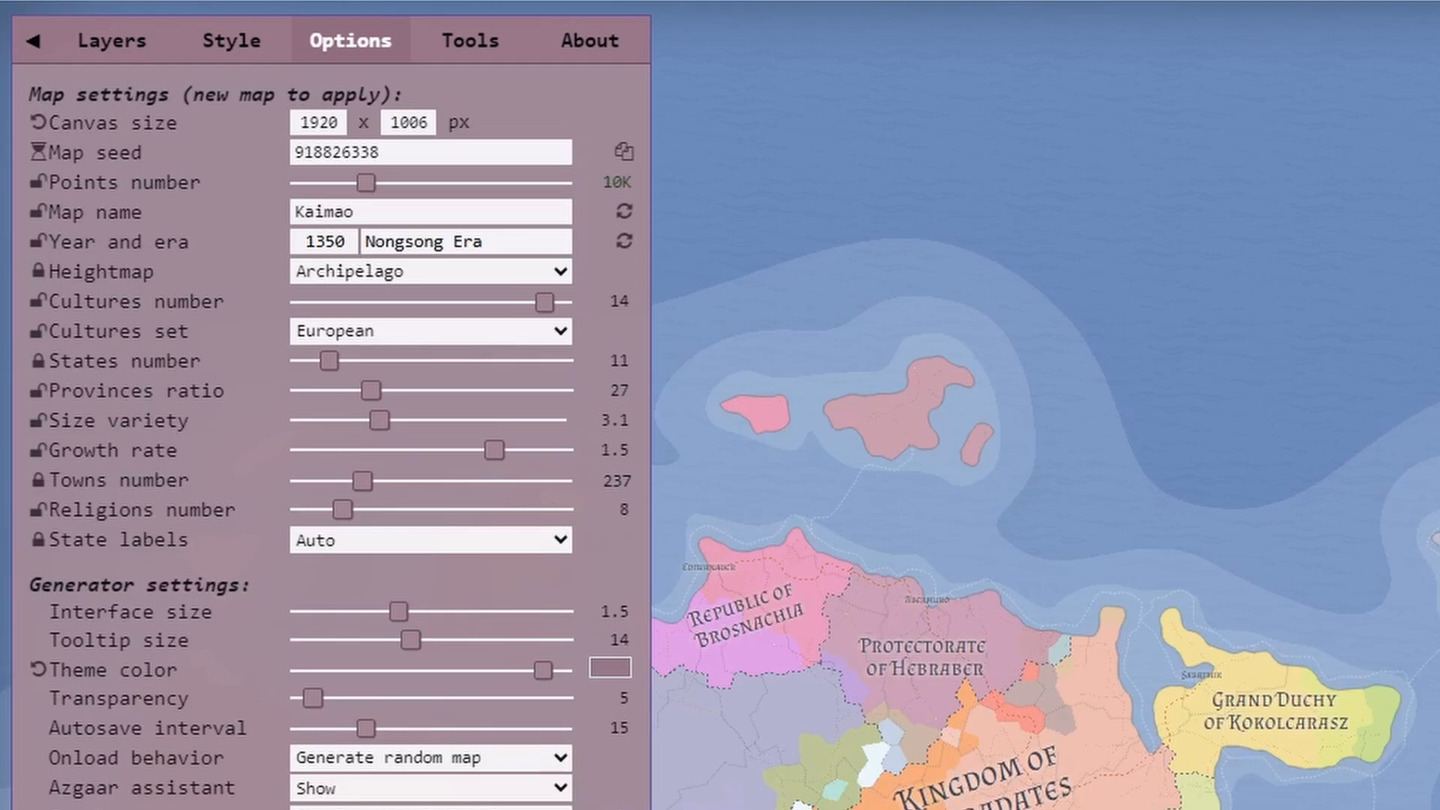
Step: Review the state label, onload behavior and speaker voice choices, keeping Auto, Generate random map and Google UK English Male
left_click(431, 540)
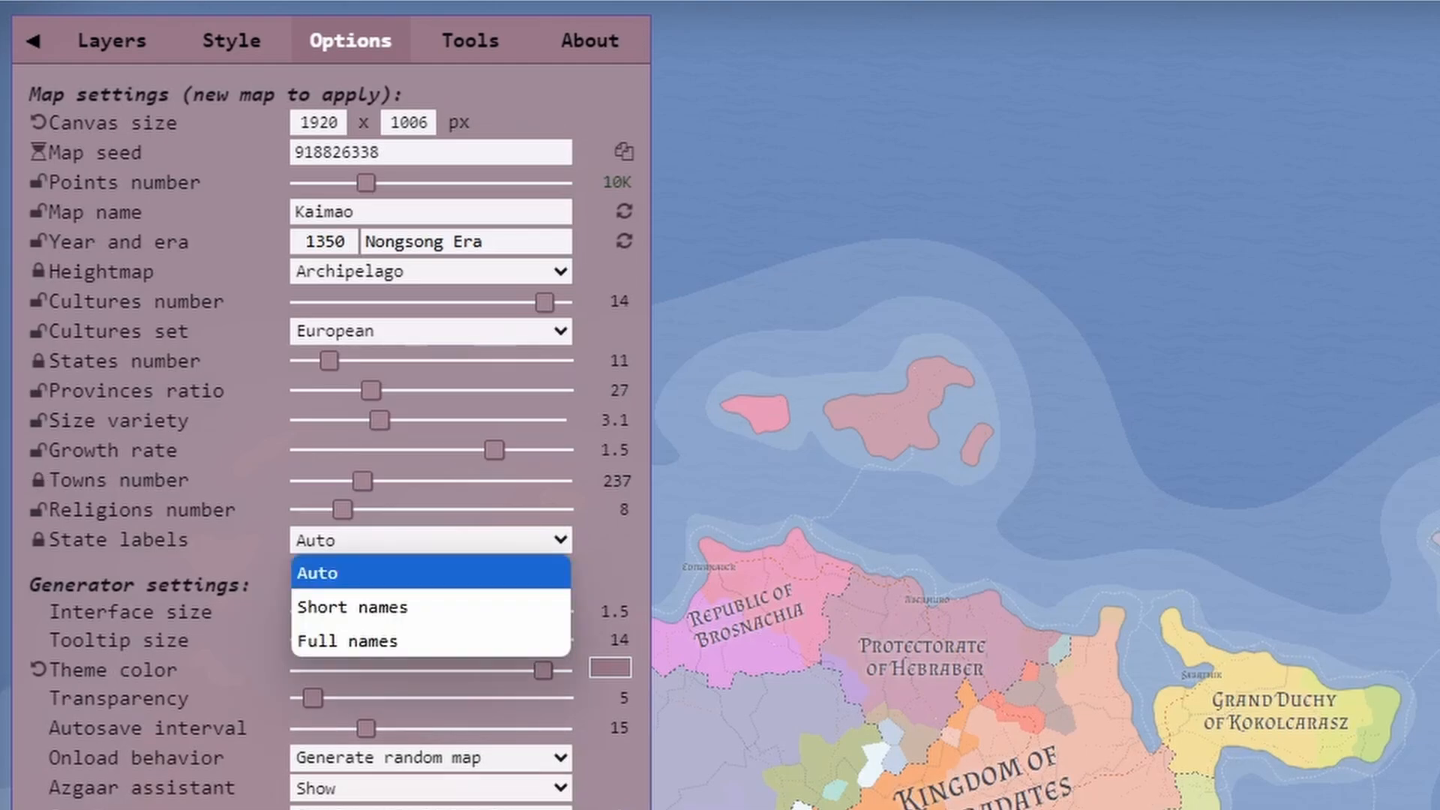
left_click(430, 573)
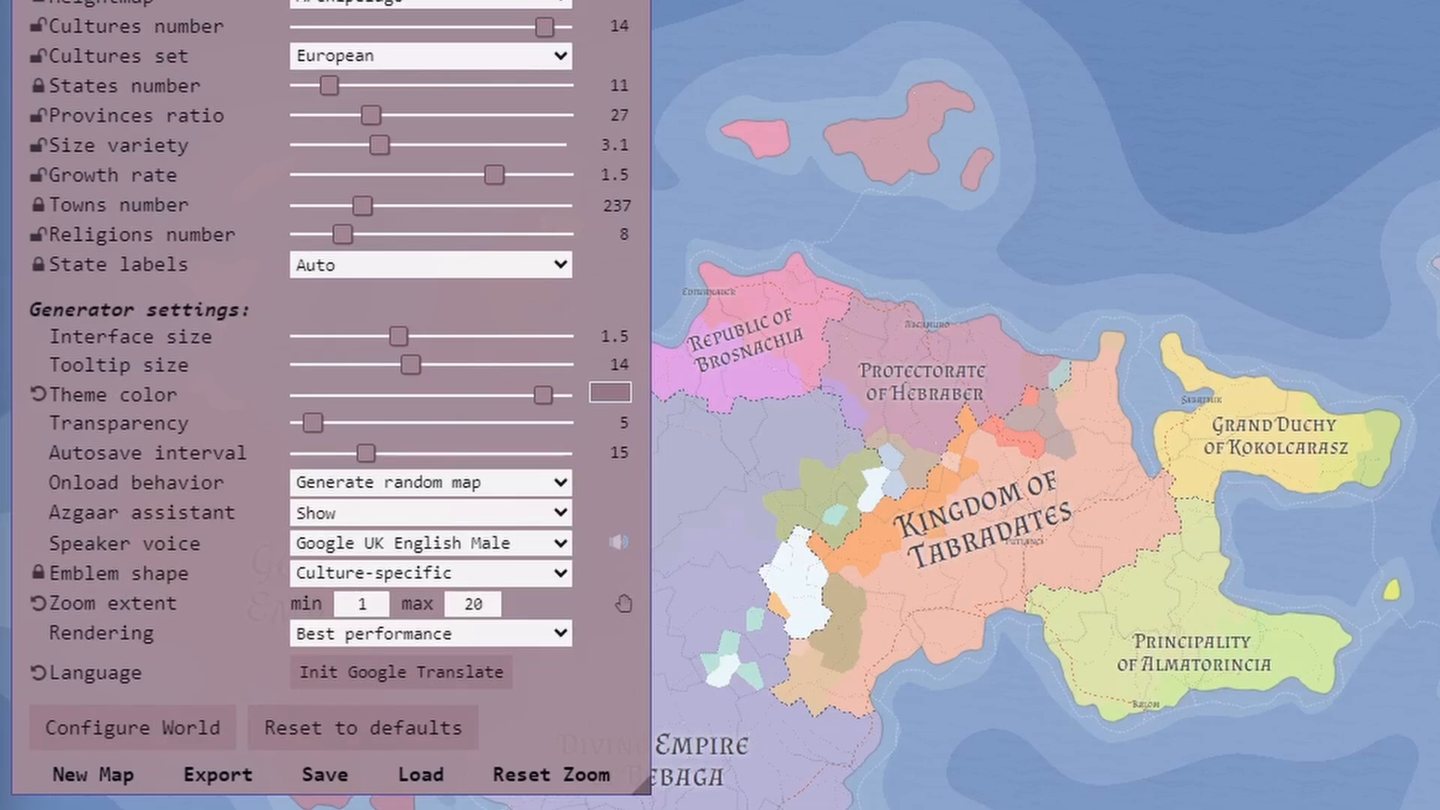
left_click(431, 482)
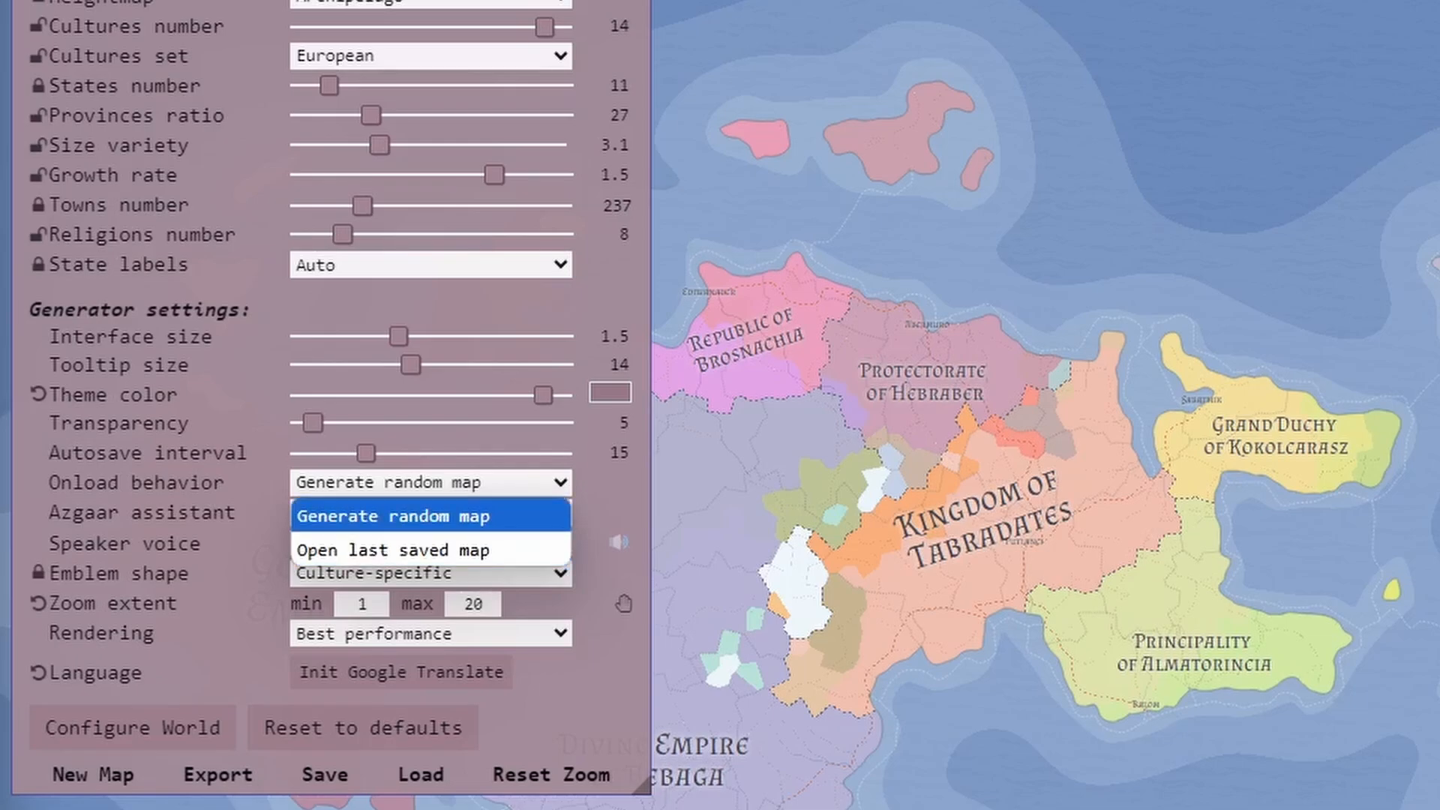
left_click(430, 516)
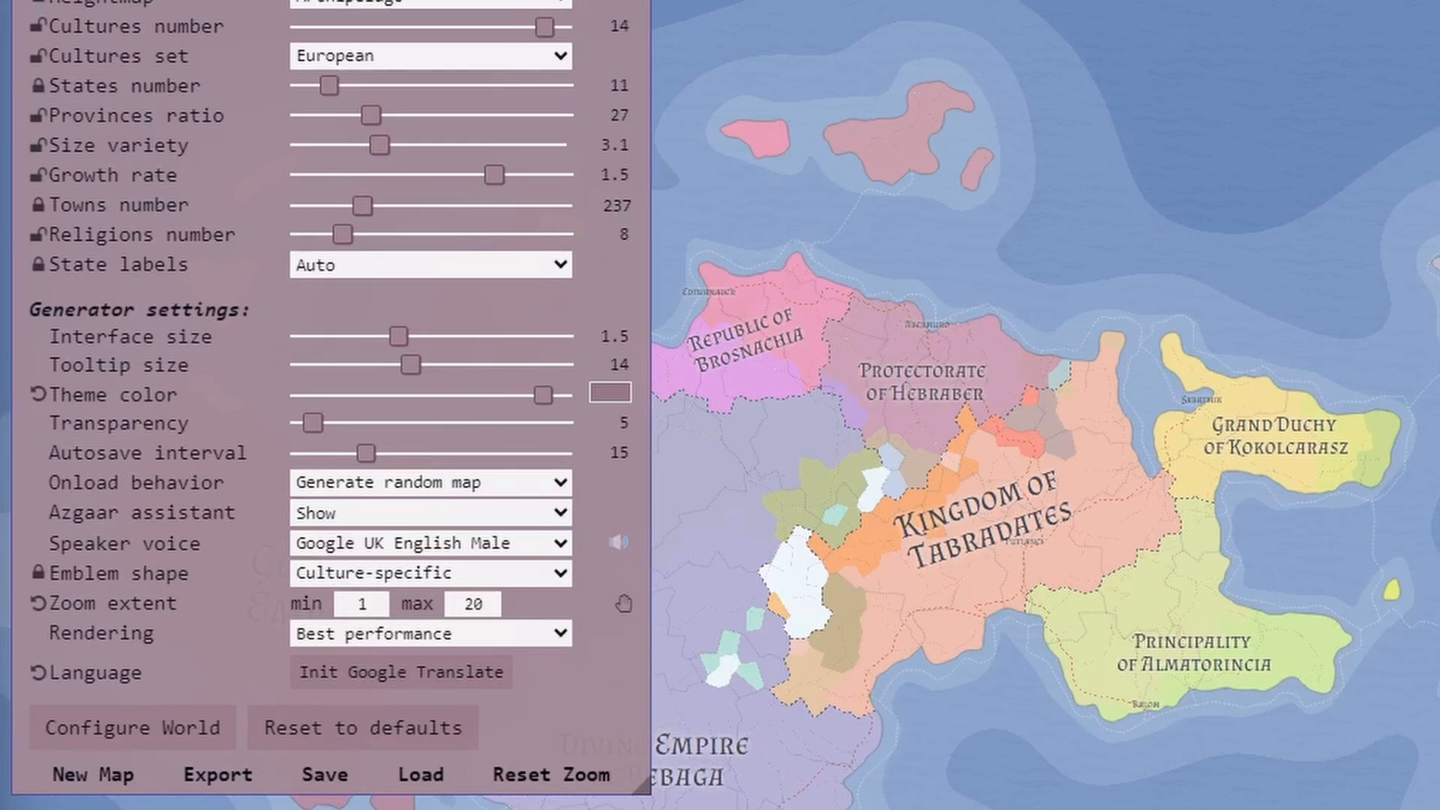
left_click(432, 543)
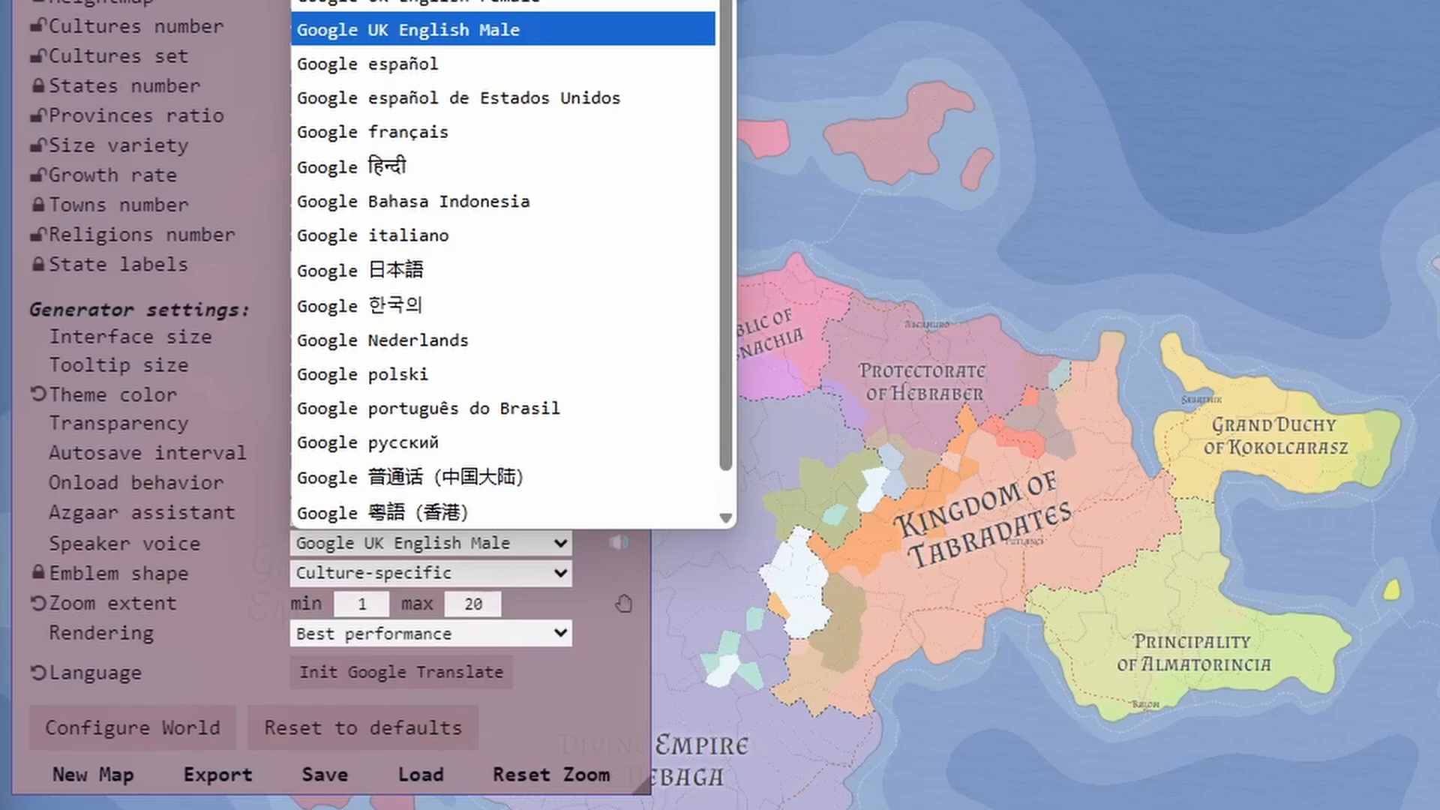
left_click(408, 30)
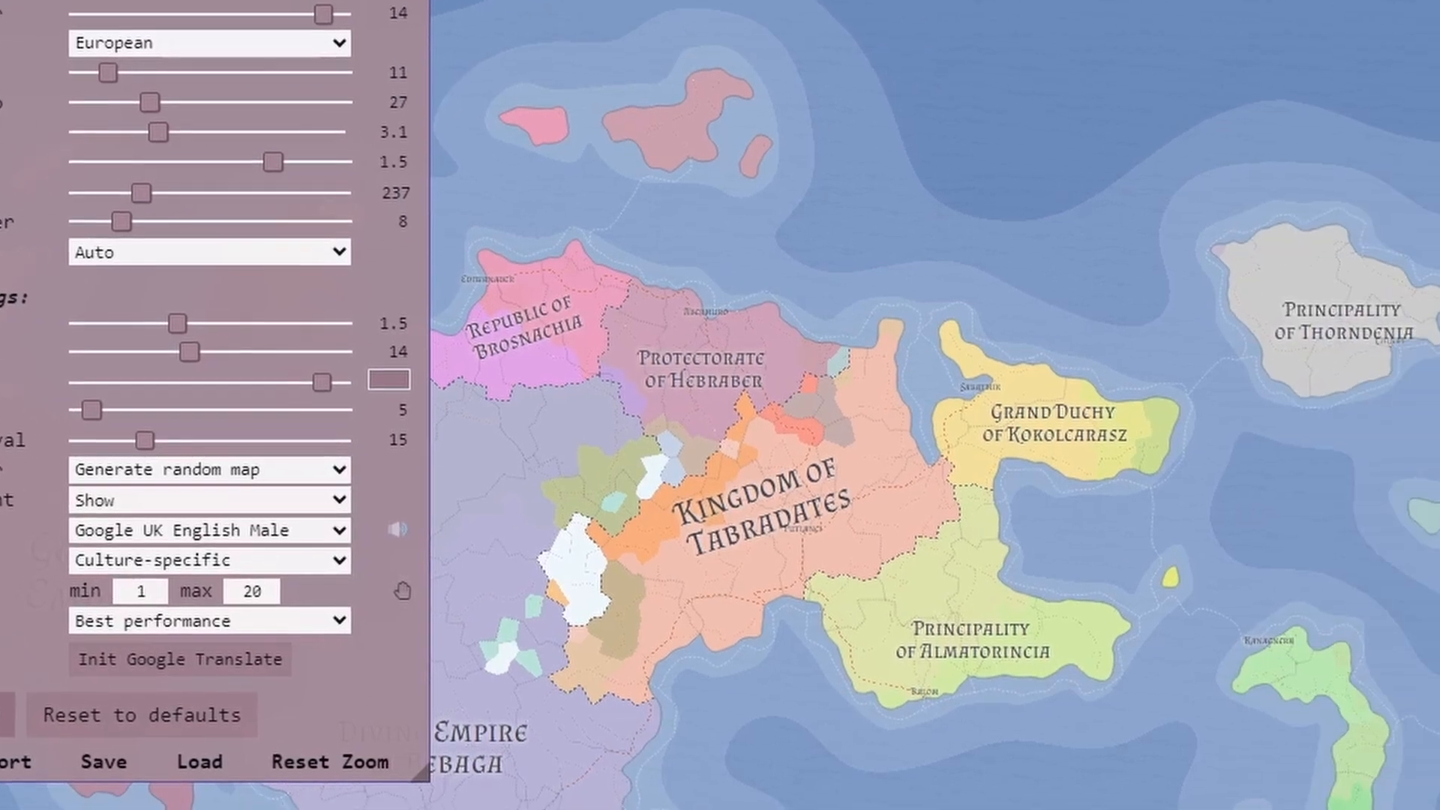
Step: Compare the Northern, Southern and Tropical presets in the world configuration, and leave it set to Northern
left_click(133, 727)
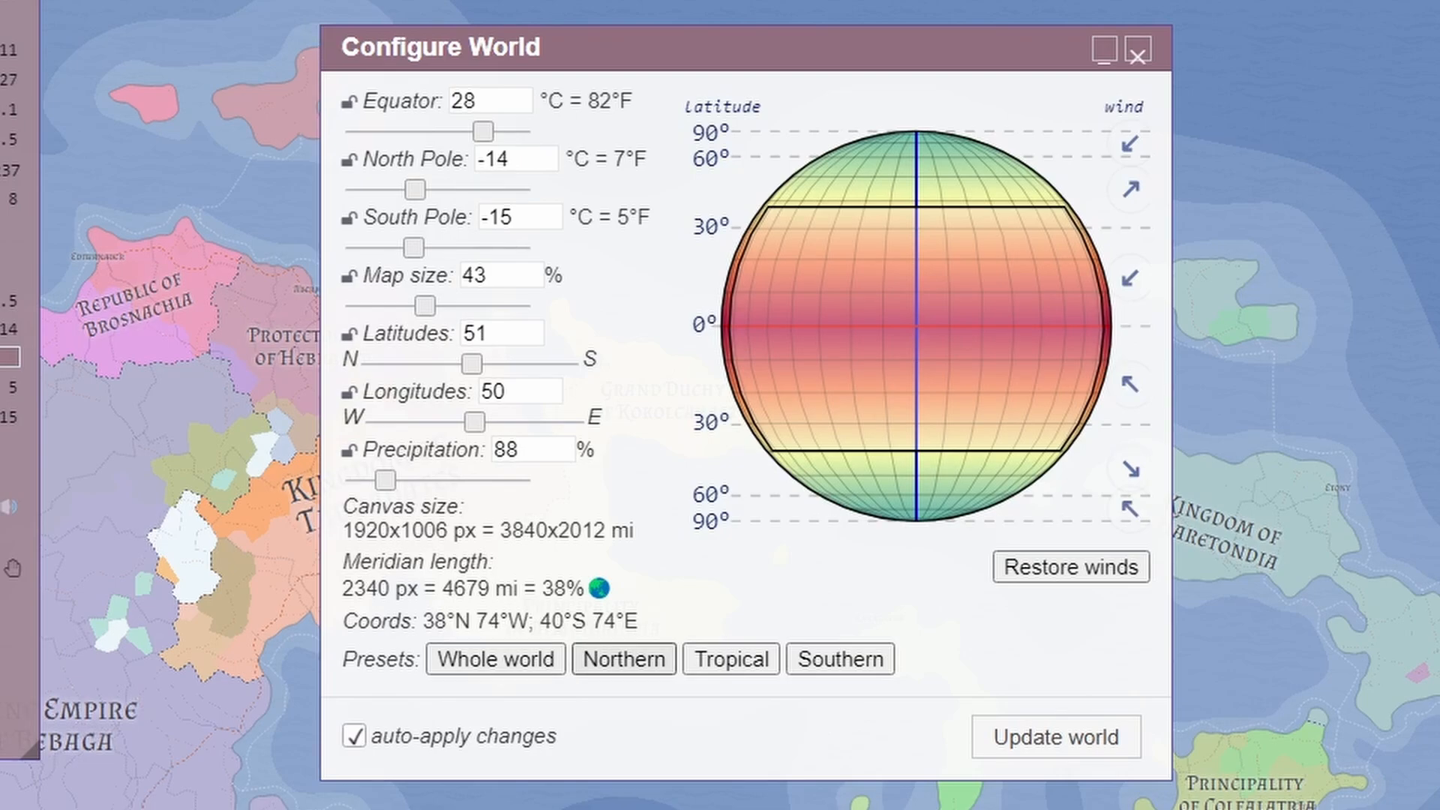
left_click(624, 660)
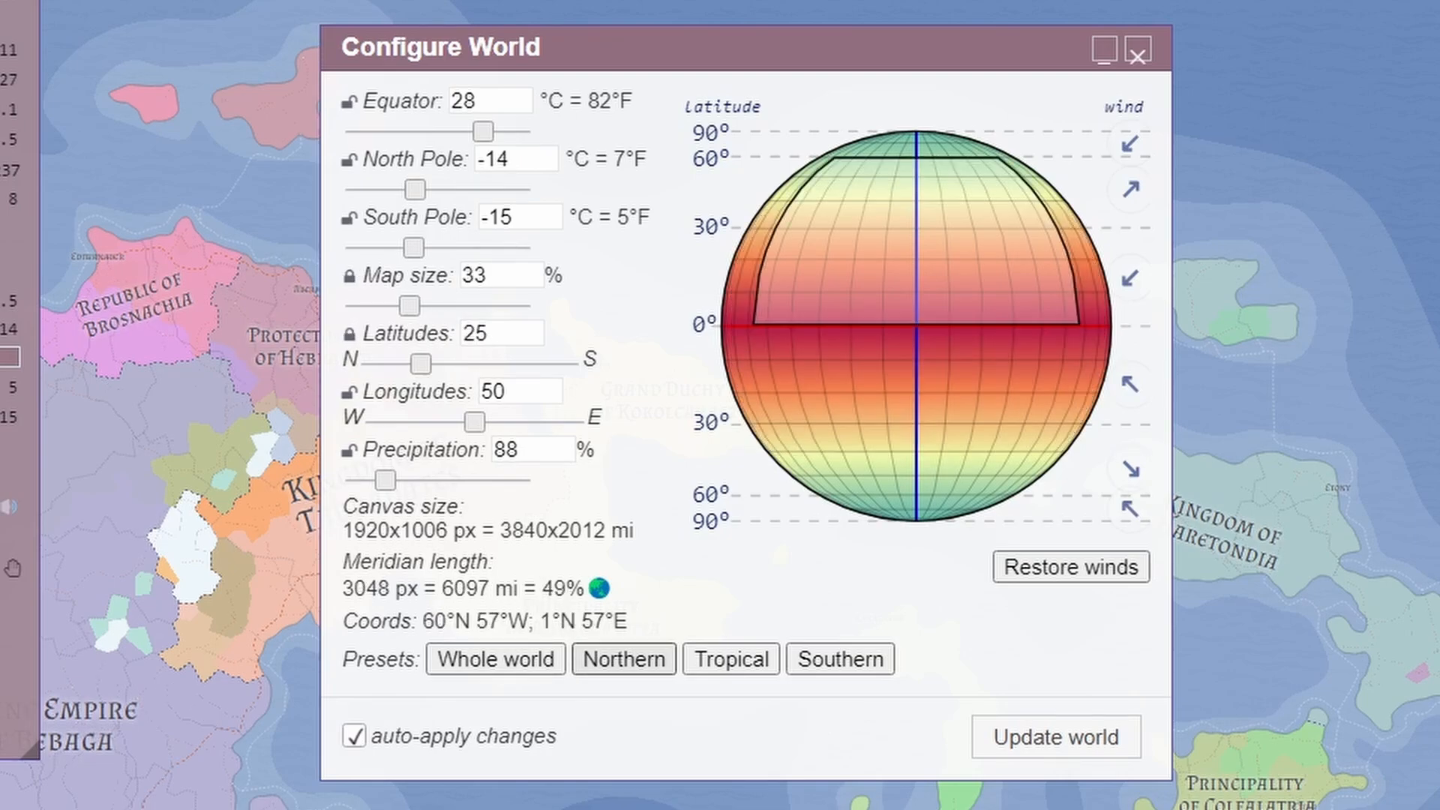
left_click(840, 660)
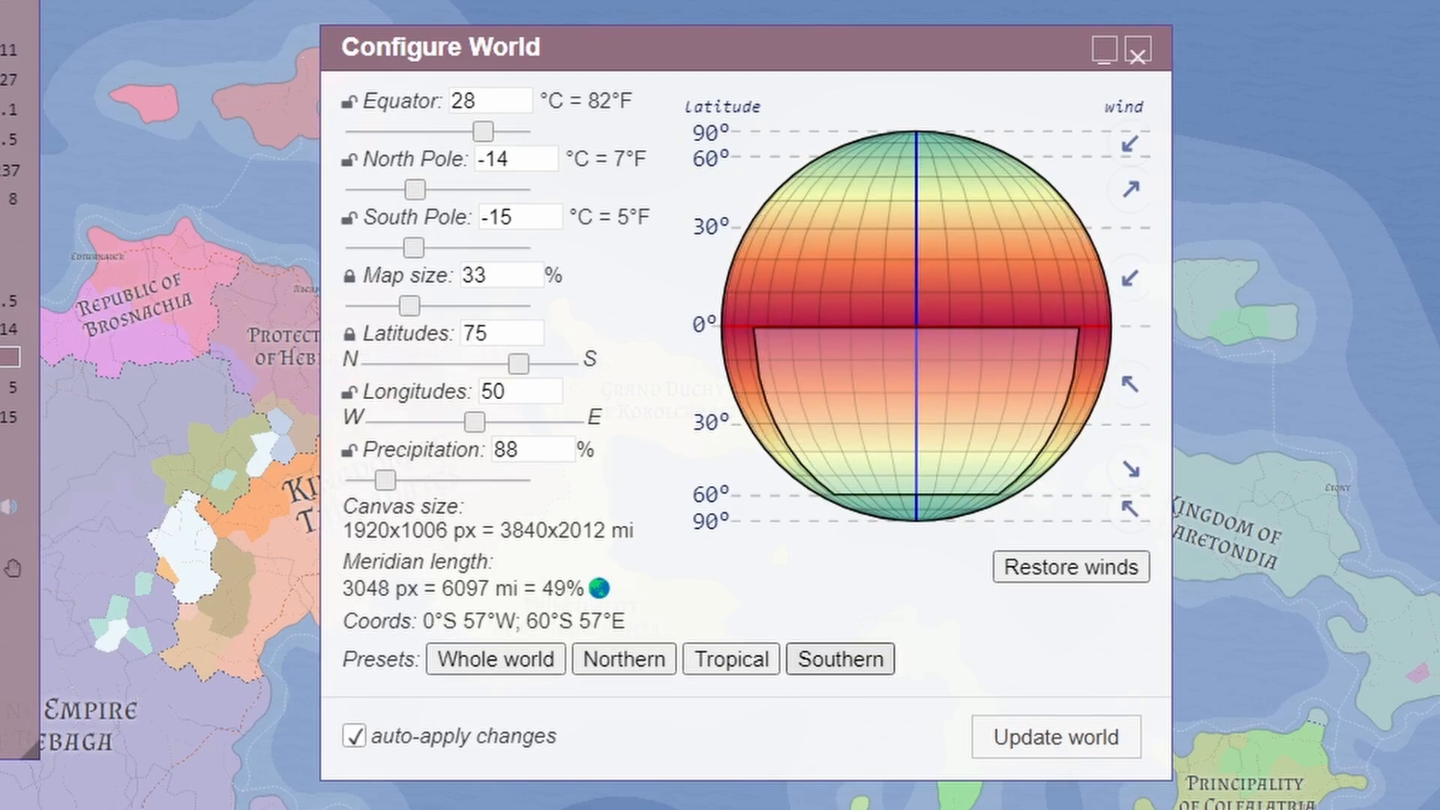
left_click(732, 659)
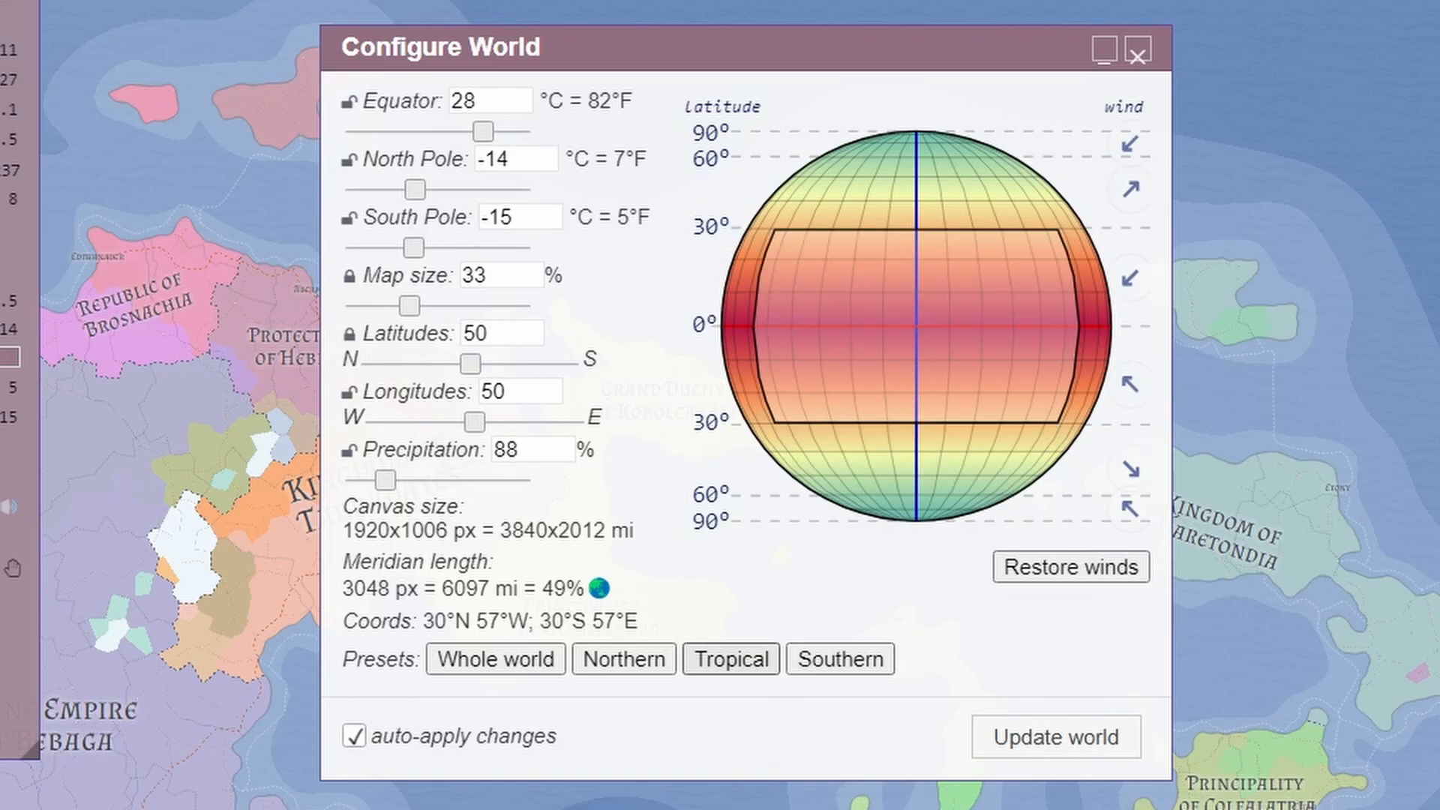
left_click(624, 659)
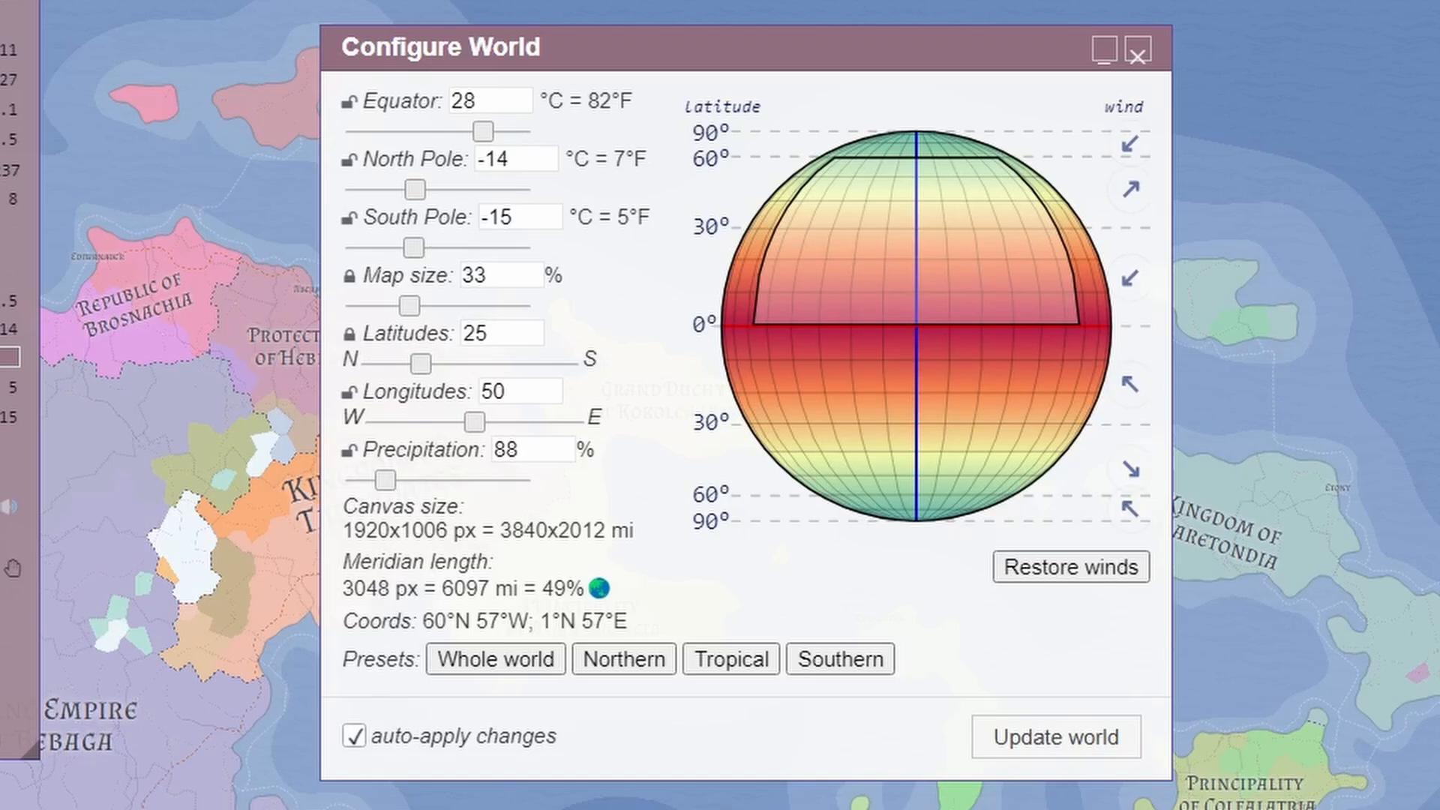
left_click(1138, 50)
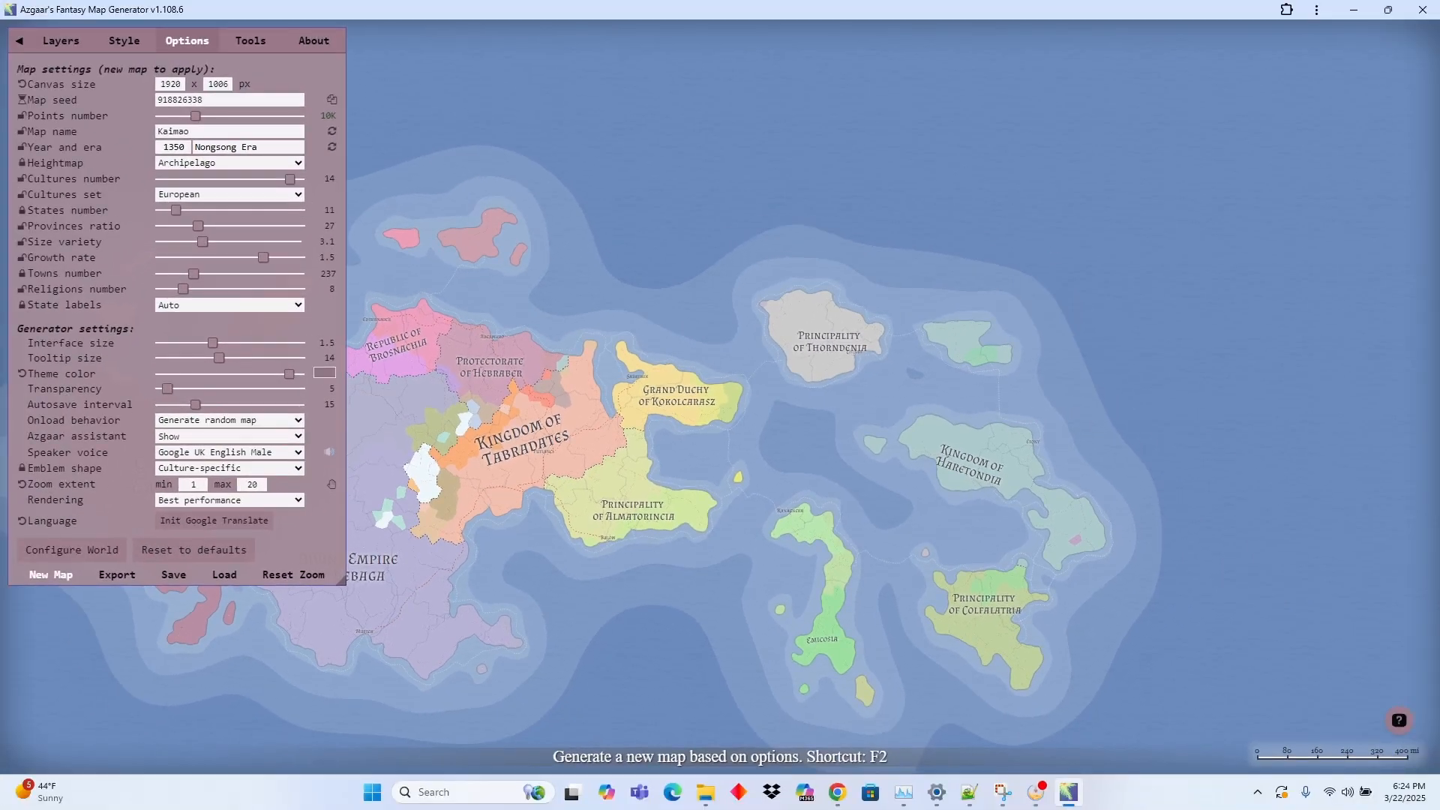
Step: Generate a new map with the current options and switch it to the globe view
left_click(13, 585)
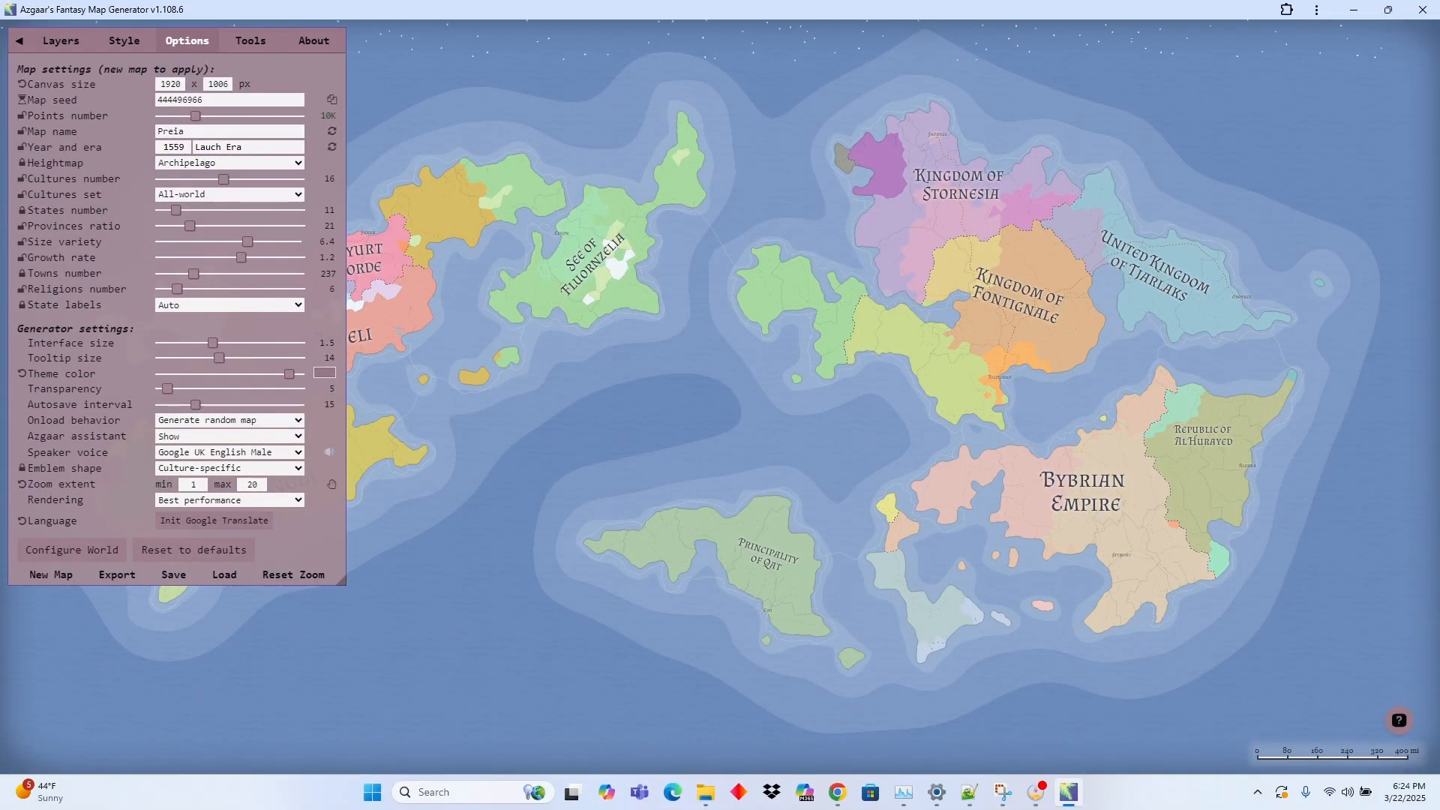
scroll(797, 546, "up", 5)
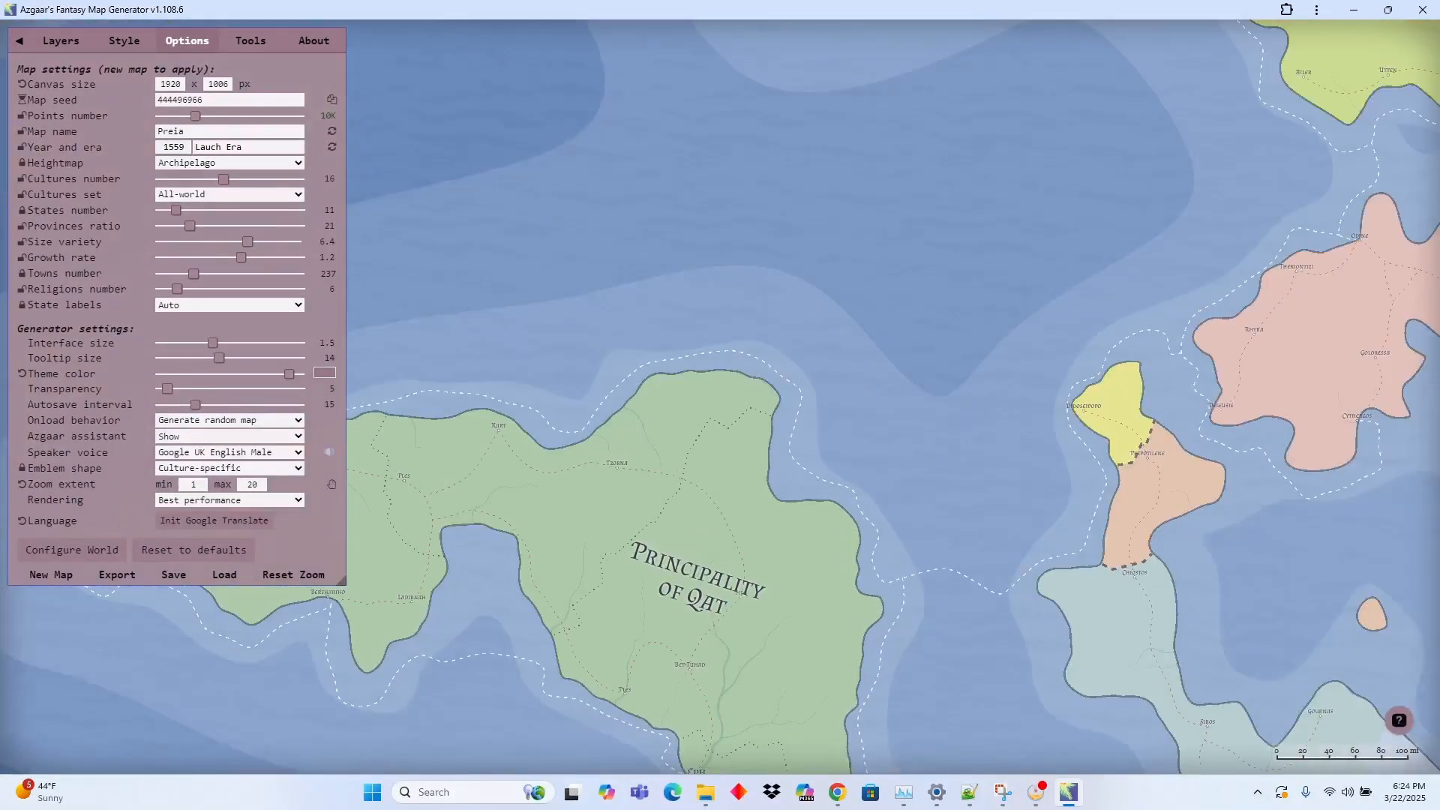
left_click_drag(829, 501, 904, 503)
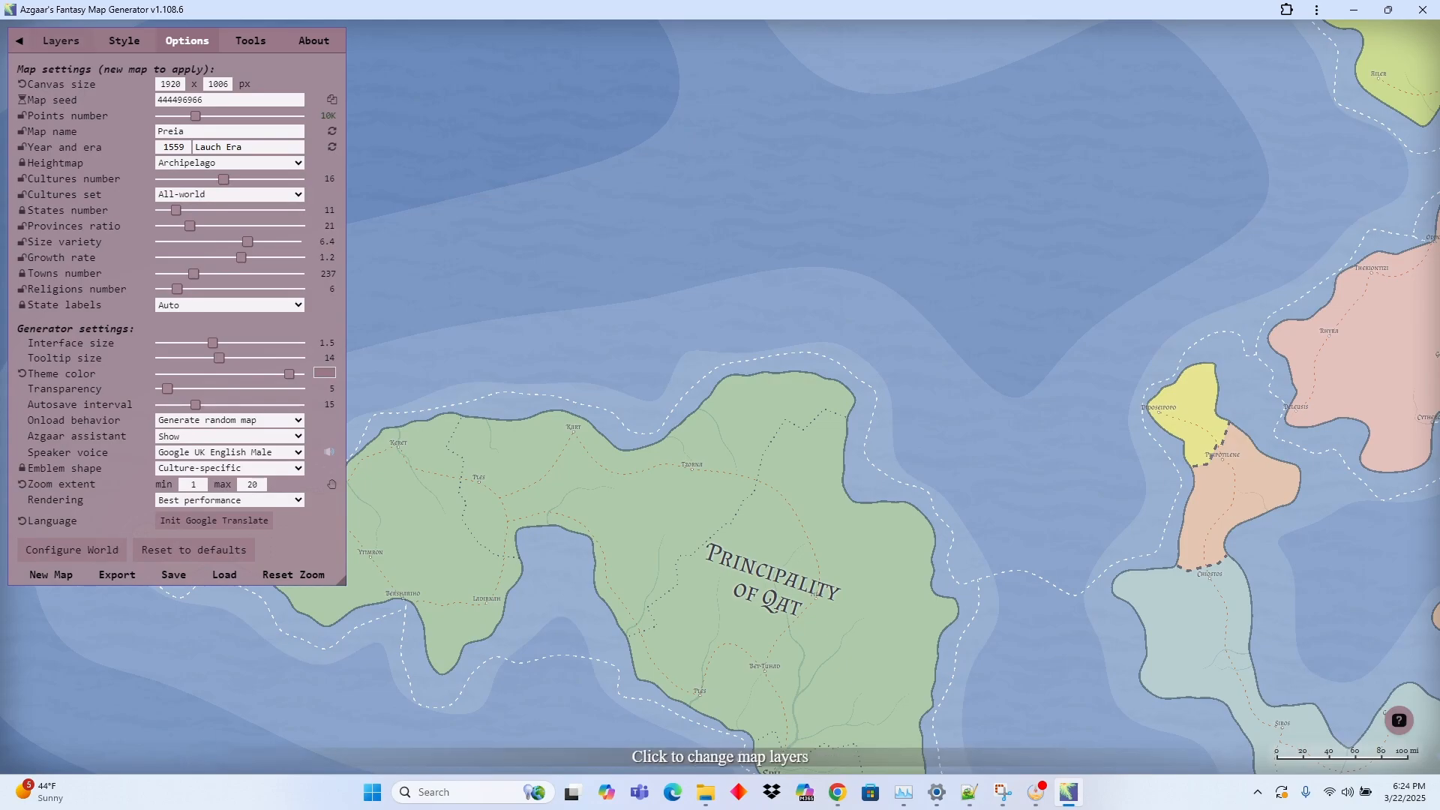
left_click(61, 40)
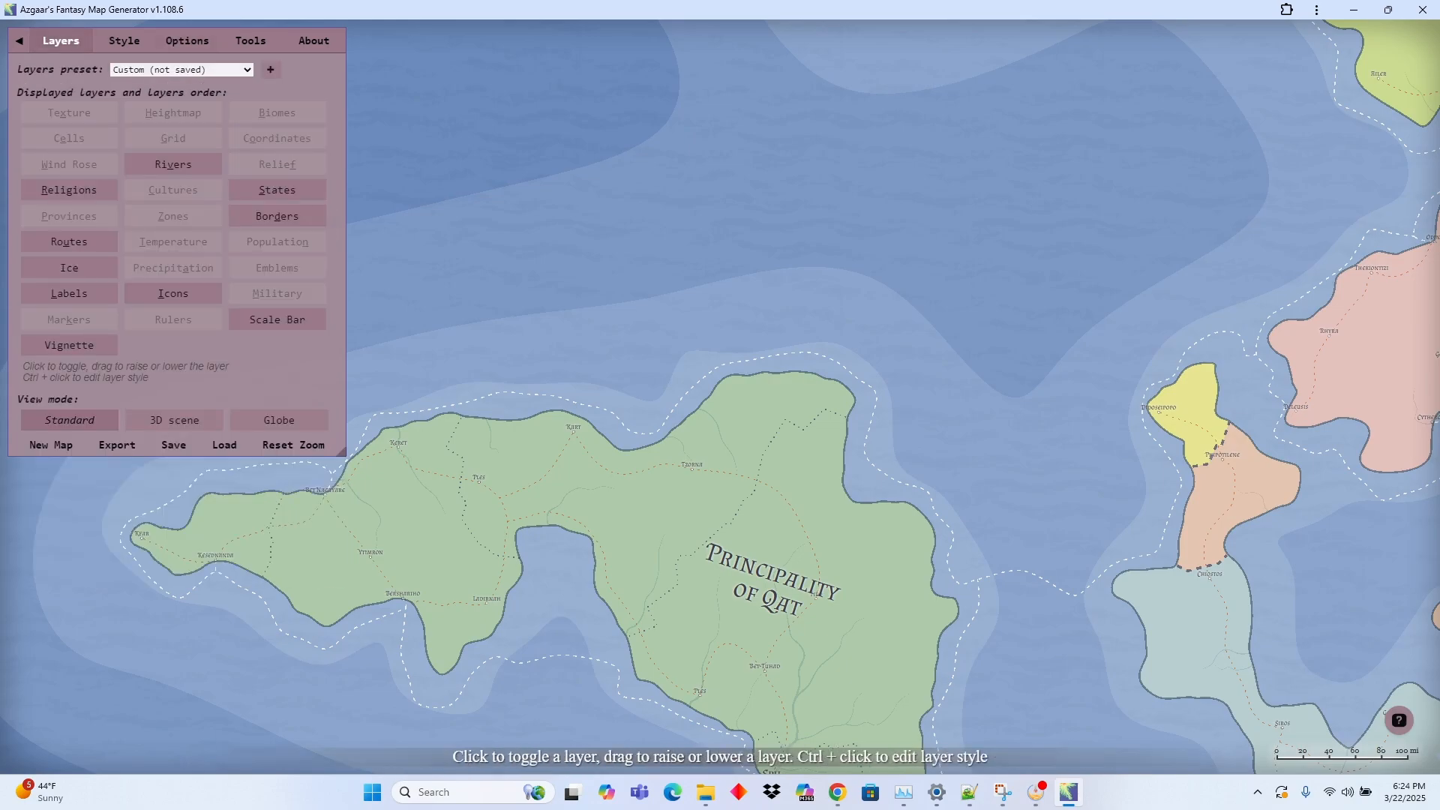
left_click(279, 420)
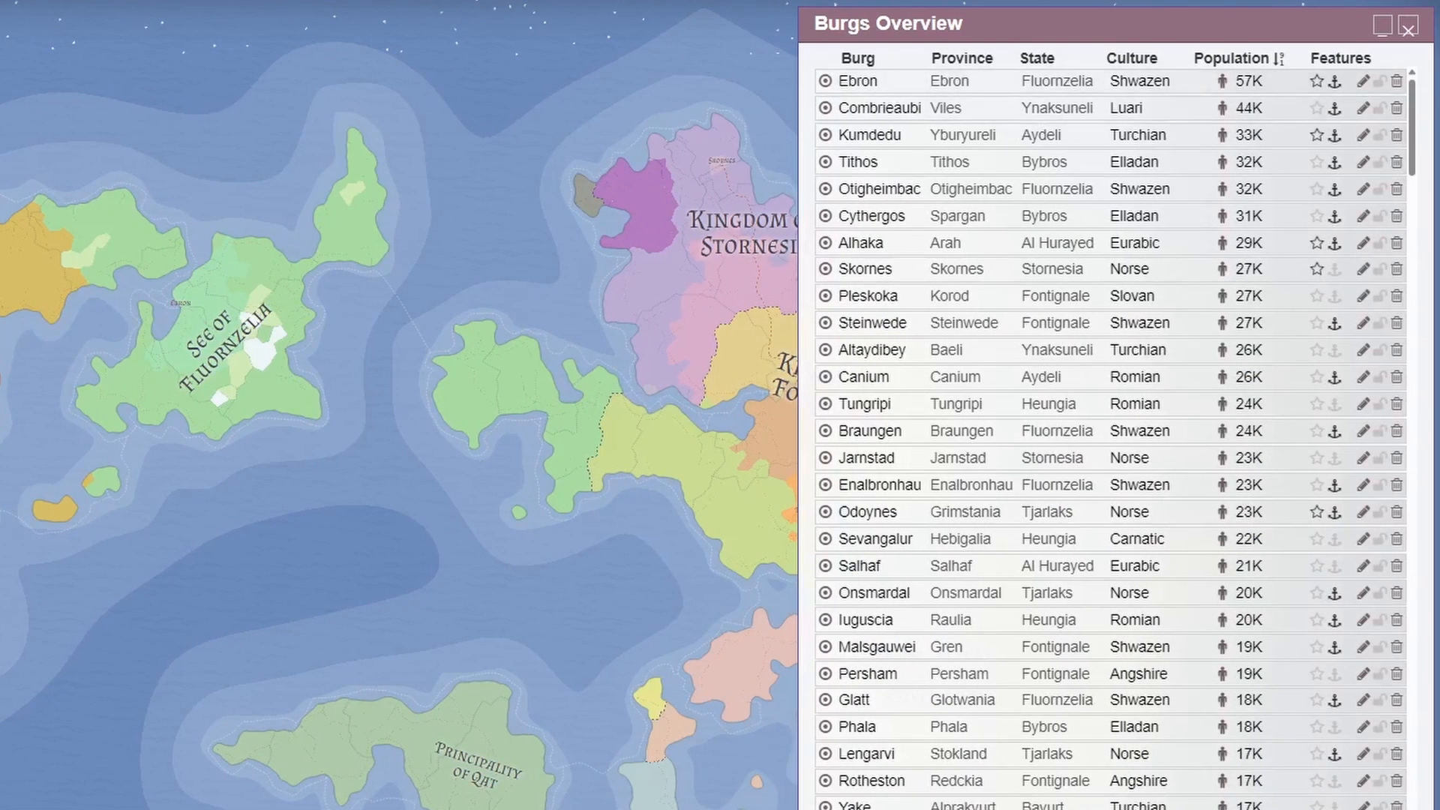
Step: Shorten the burg name Bardalkes to Barda in the burgs overview sorted by name, and re-sort the list by state
left_click_drag(1110, 24, 1002, 23)
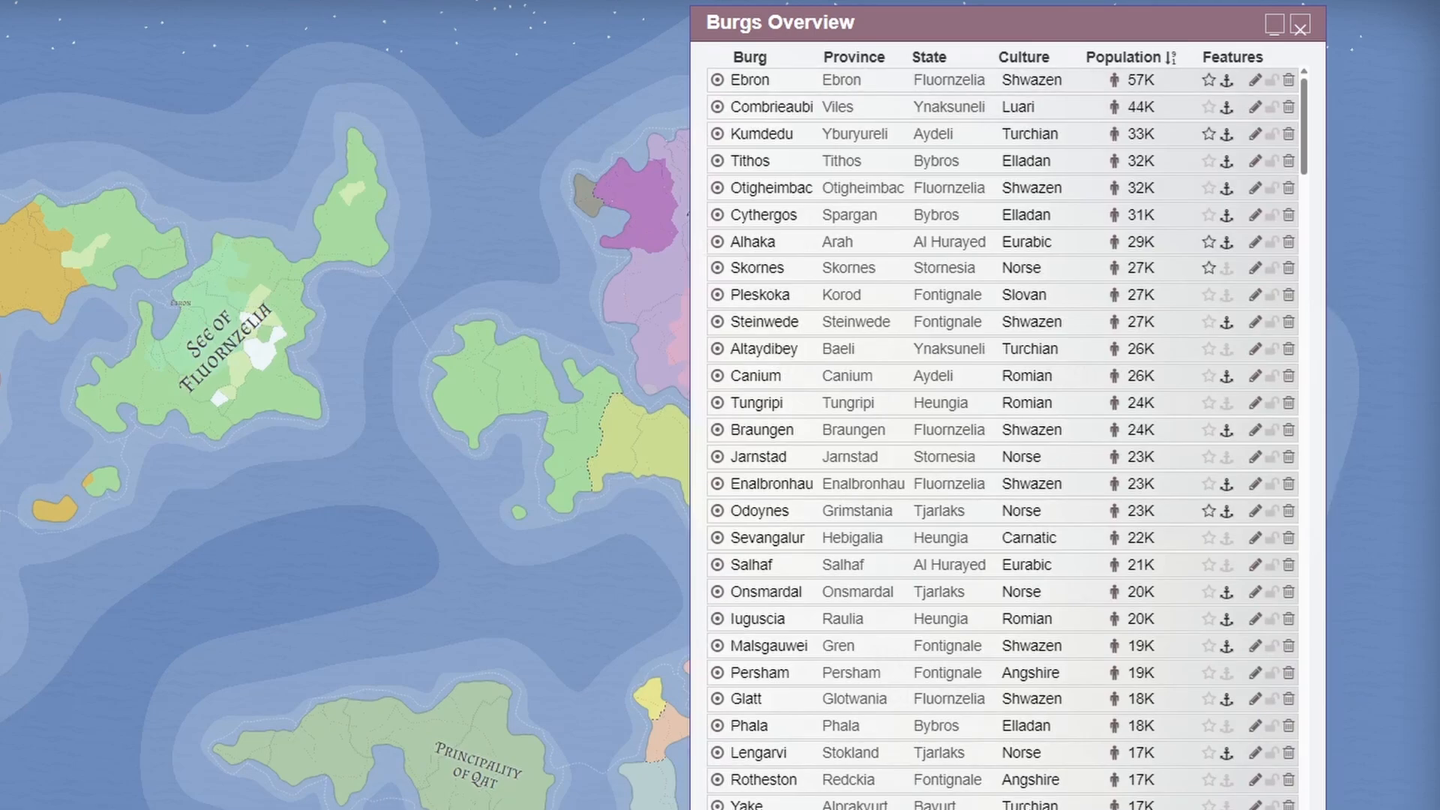
left_click(750, 58)
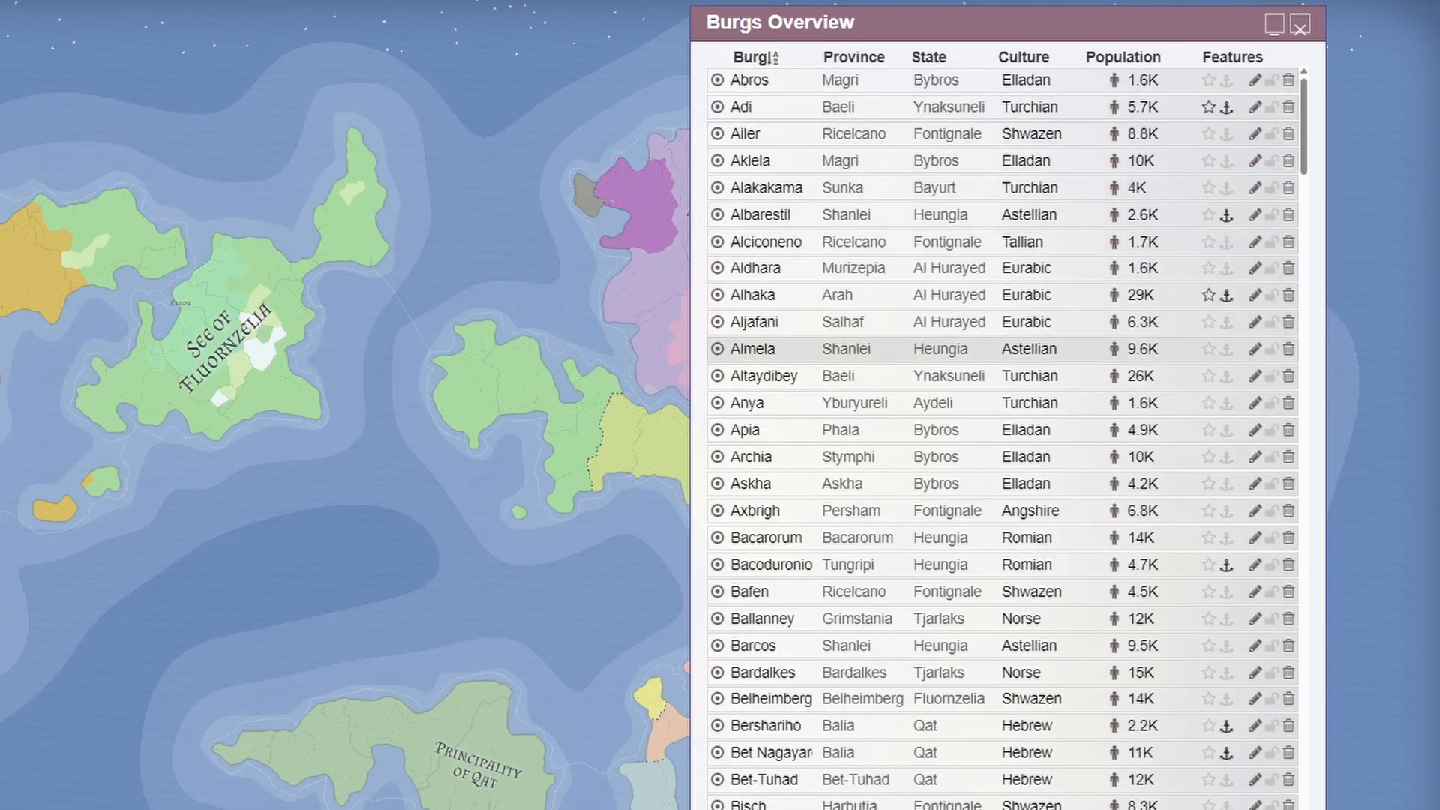
key("BackSpace")
key("BackSpace")
key("BackSpace")
key("BackSpace")
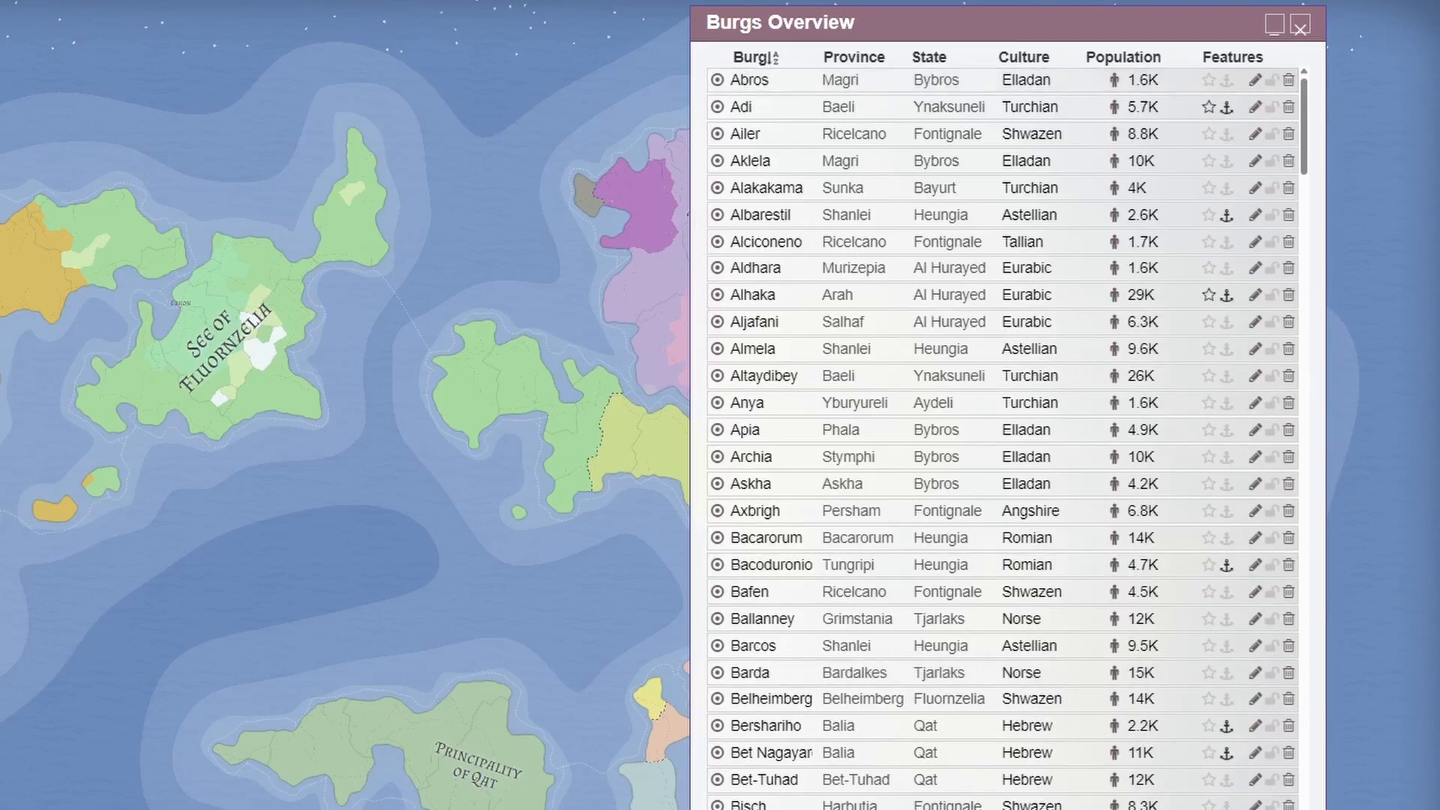
left_click(929, 57)
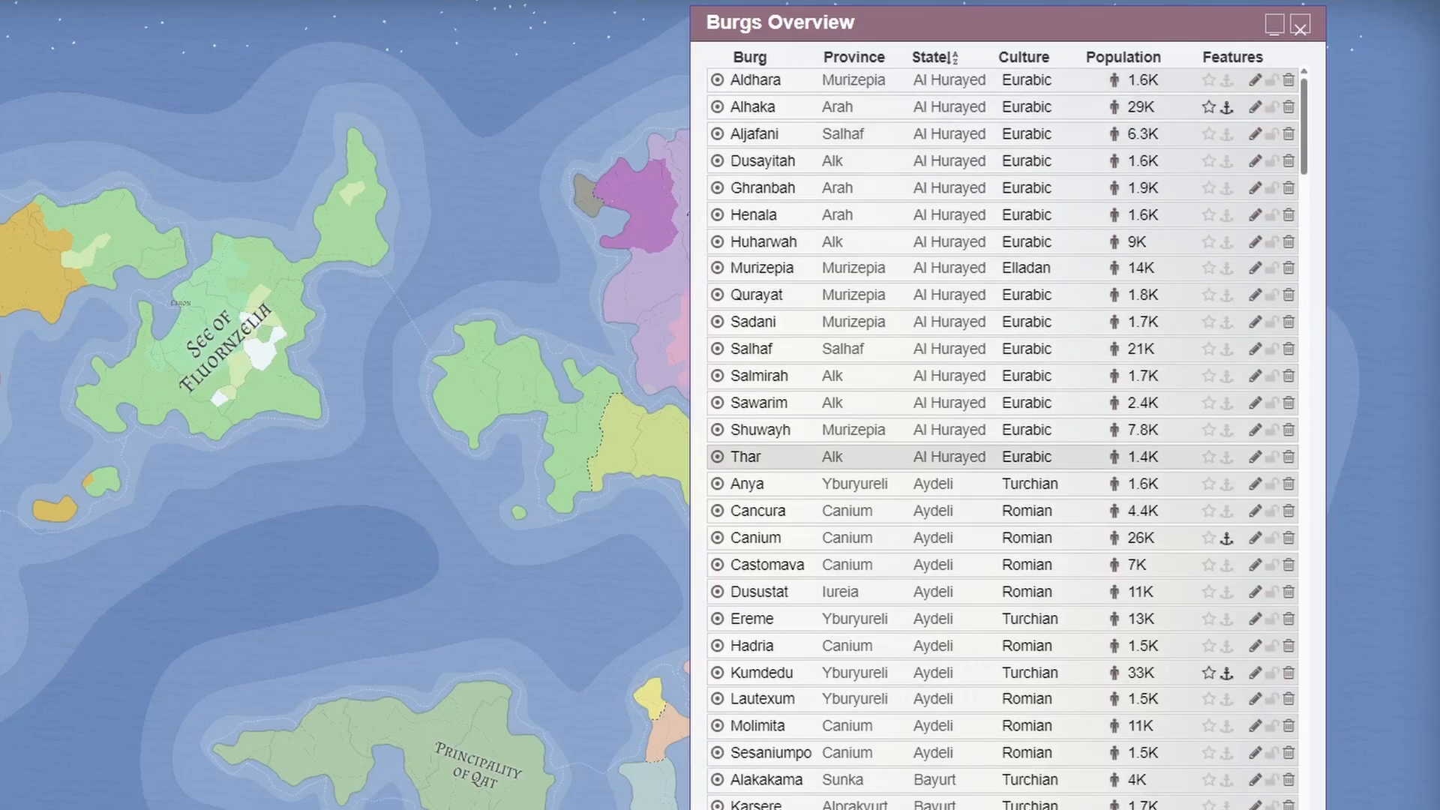
Step: Sort the burgs overview by culture, and view the Republic of Al Hurayed's relations in the diplomacy editor
left_click(1024, 58)
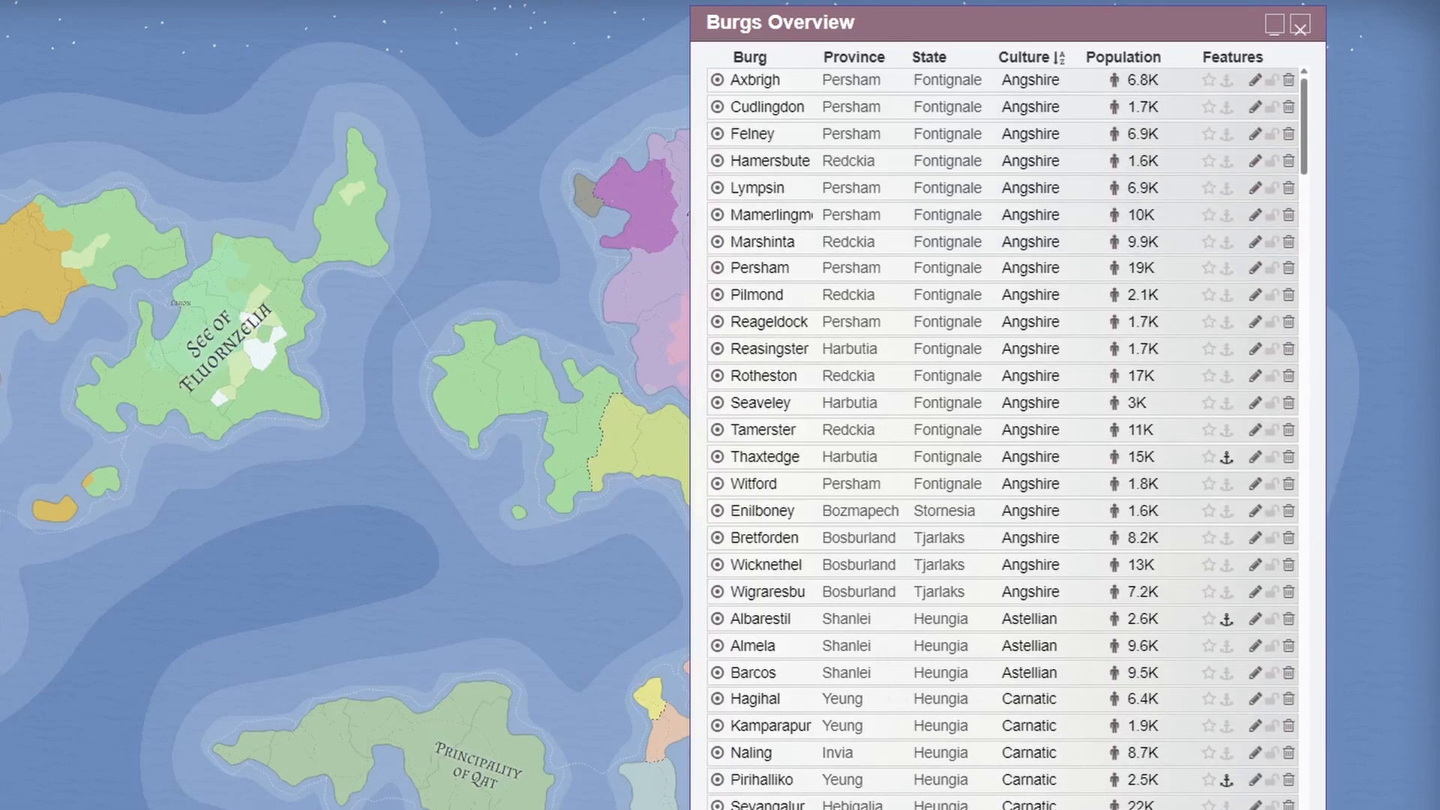
key("Escape")
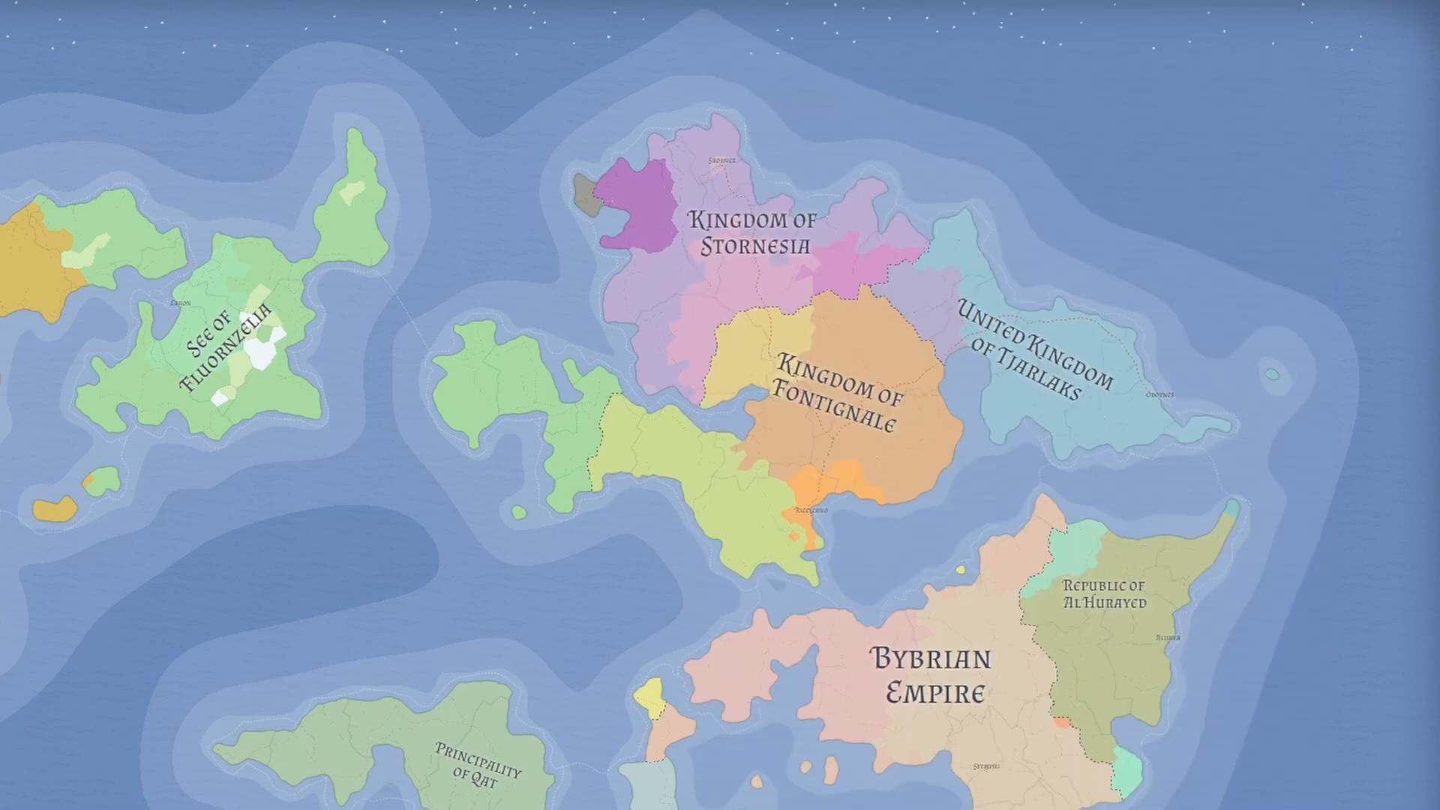
key("shift+d")
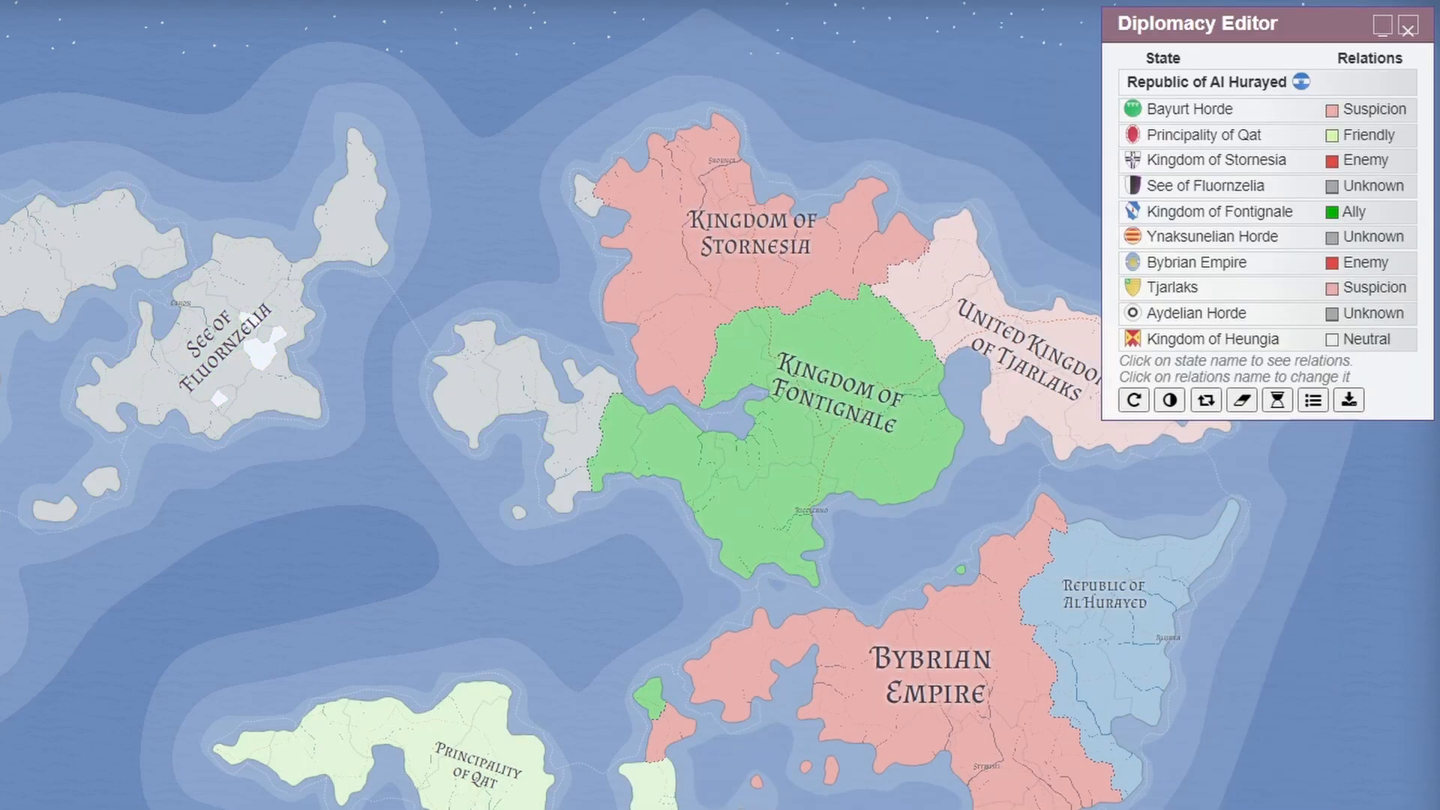
key("Escape")
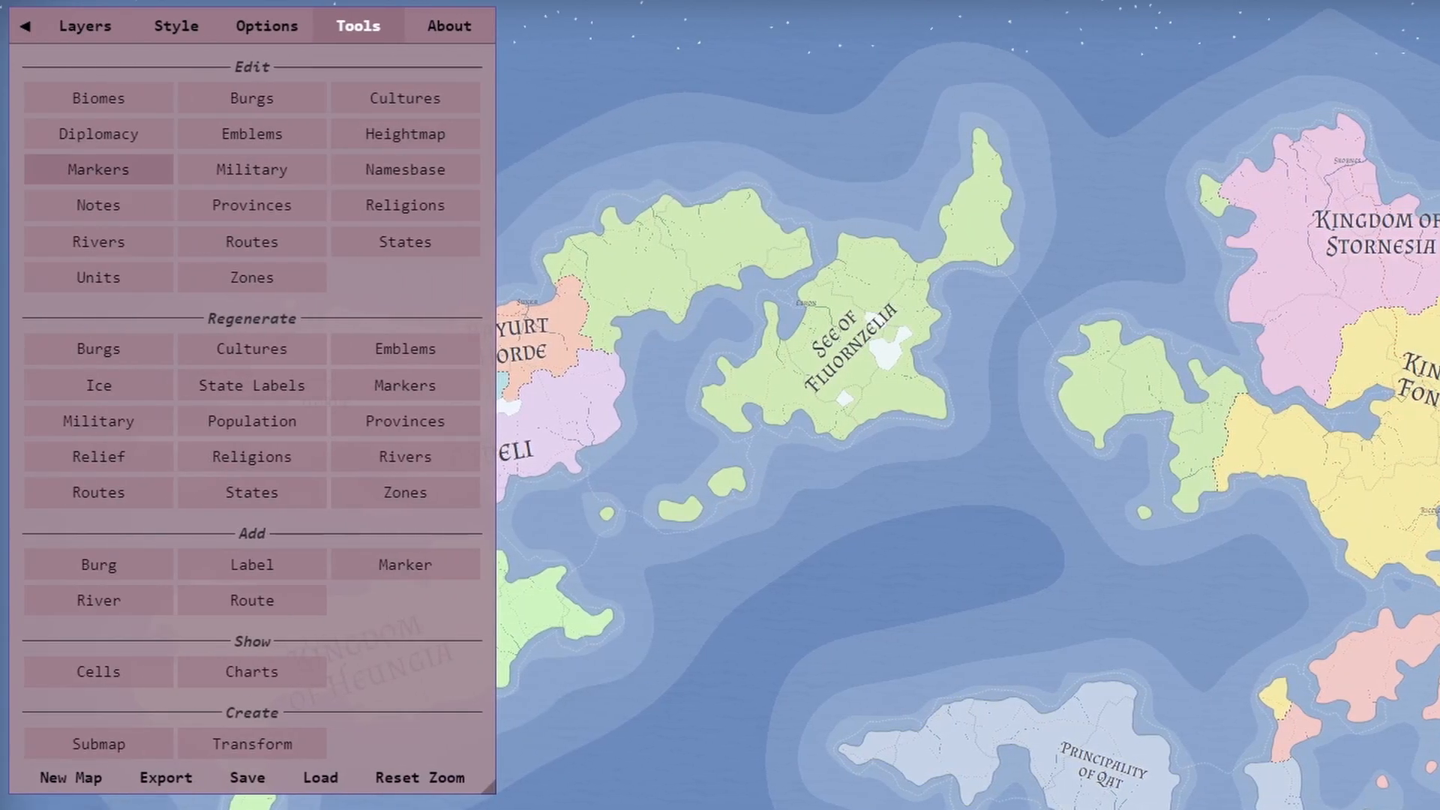
Step: Open the markers for editing so they show on the map, and regenerate all burgs
left_click(98, 170)
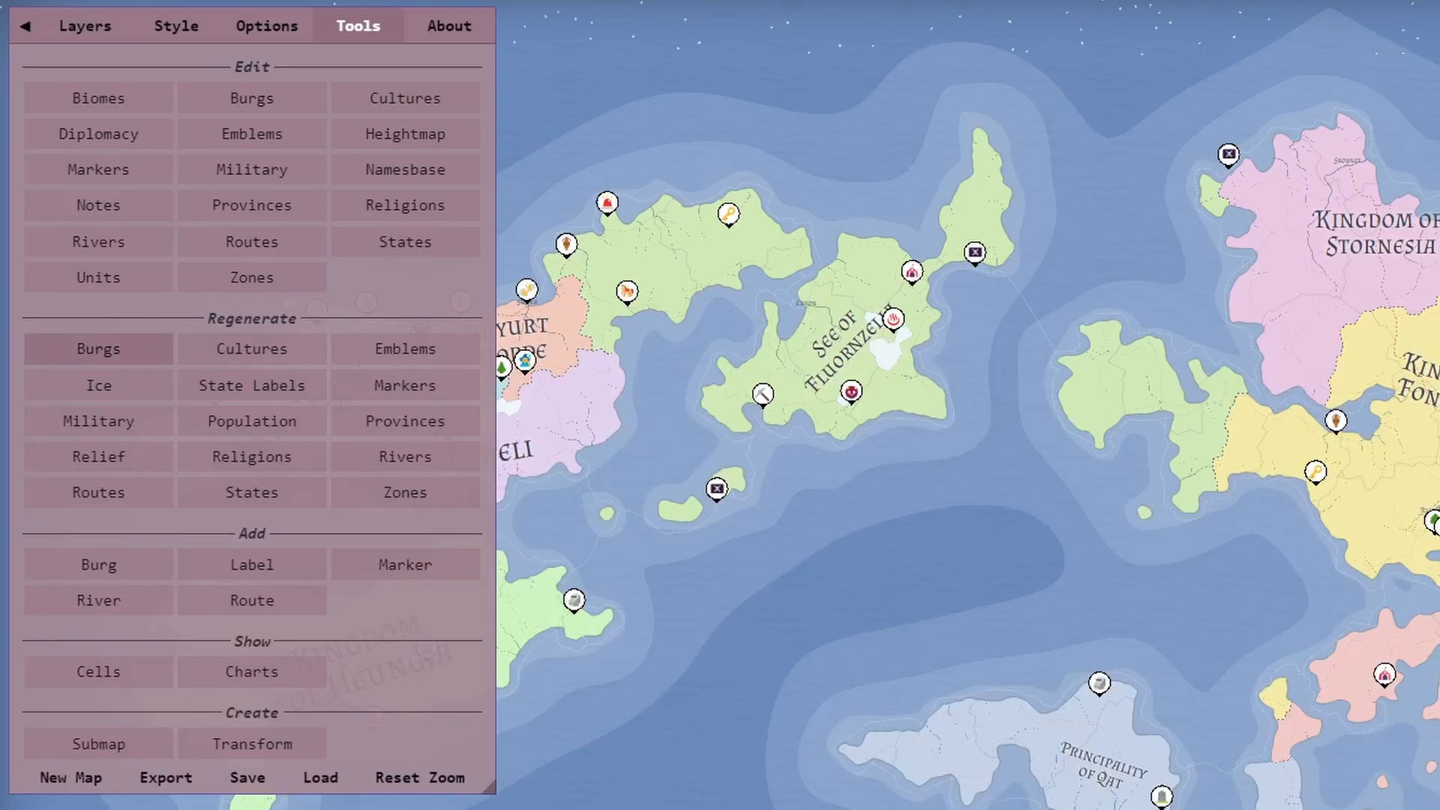
left_click(98, 349)
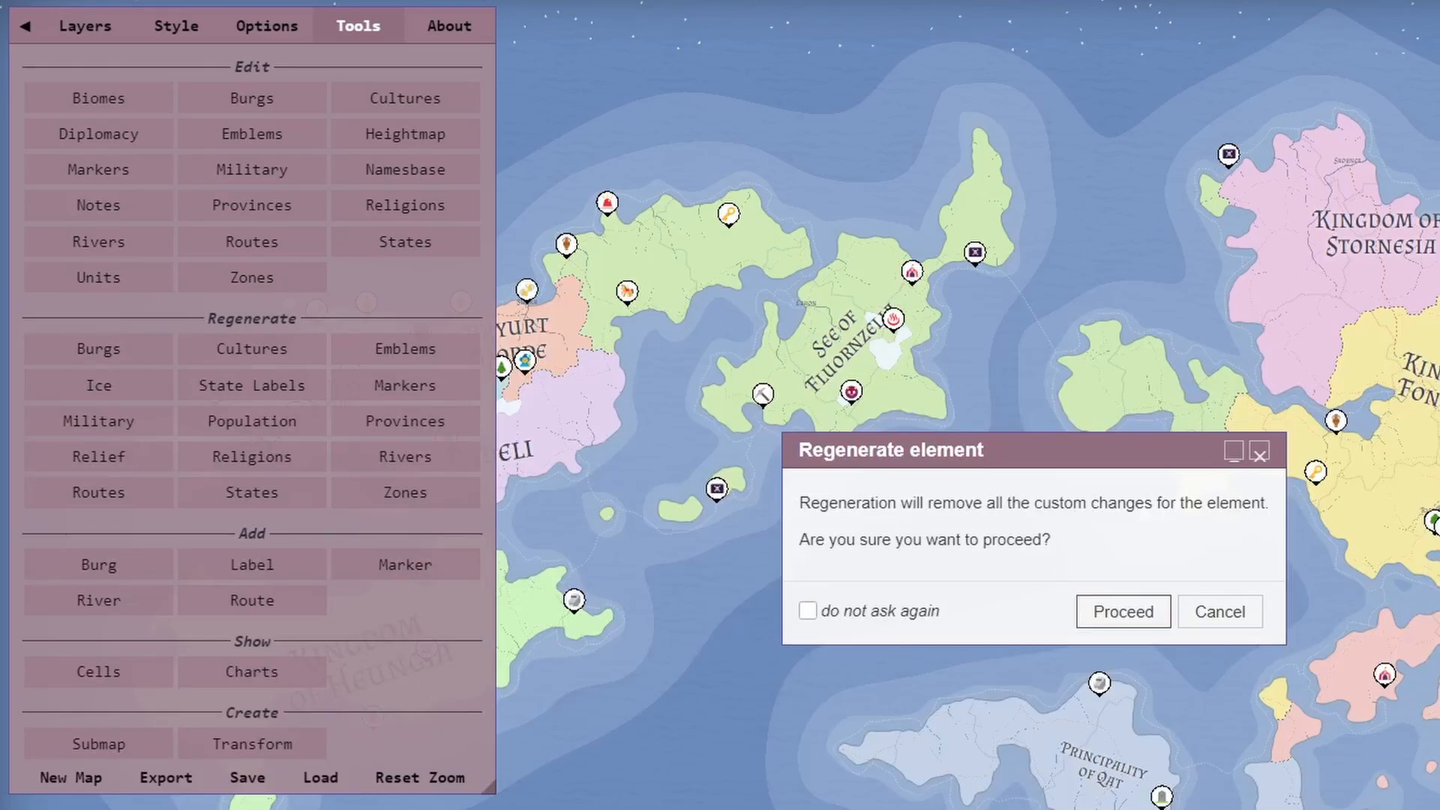
left_click(1123, 612)
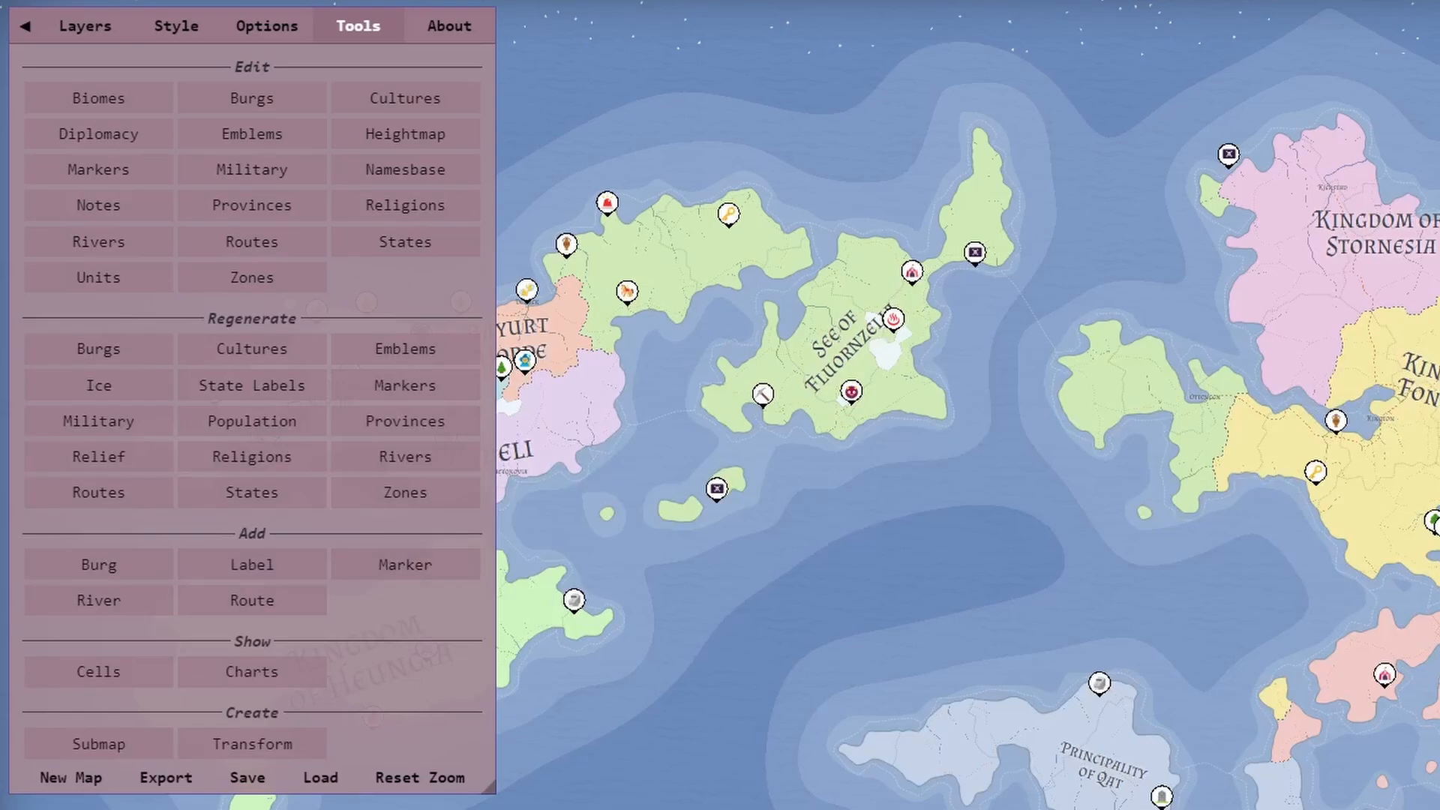
Step: Add a marker on the land between Elachrabat and Yizrelqosh, and give it the skull and crossbones icon
scroll(969, 753, "up", 12)
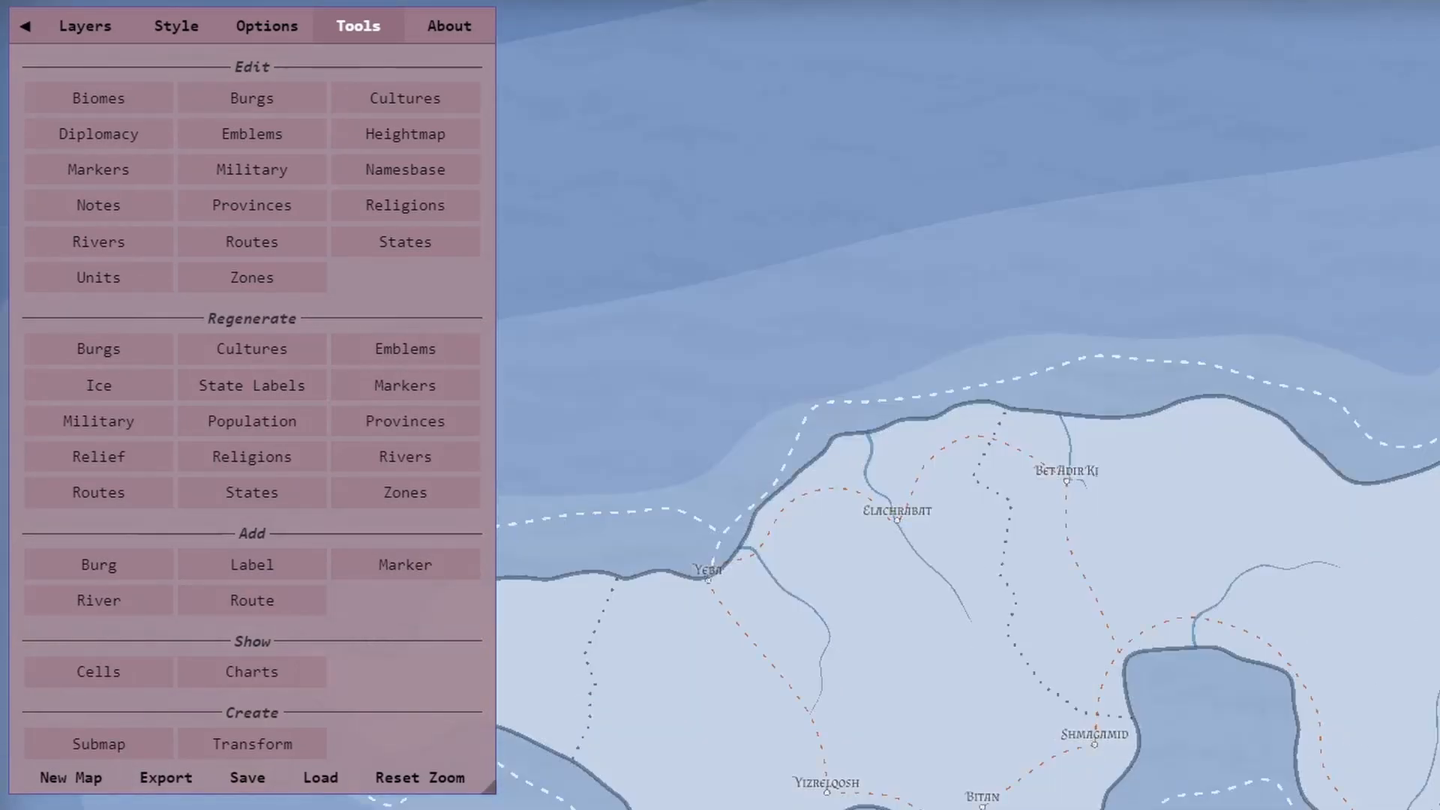
scroll(968, 764, "up", 3)
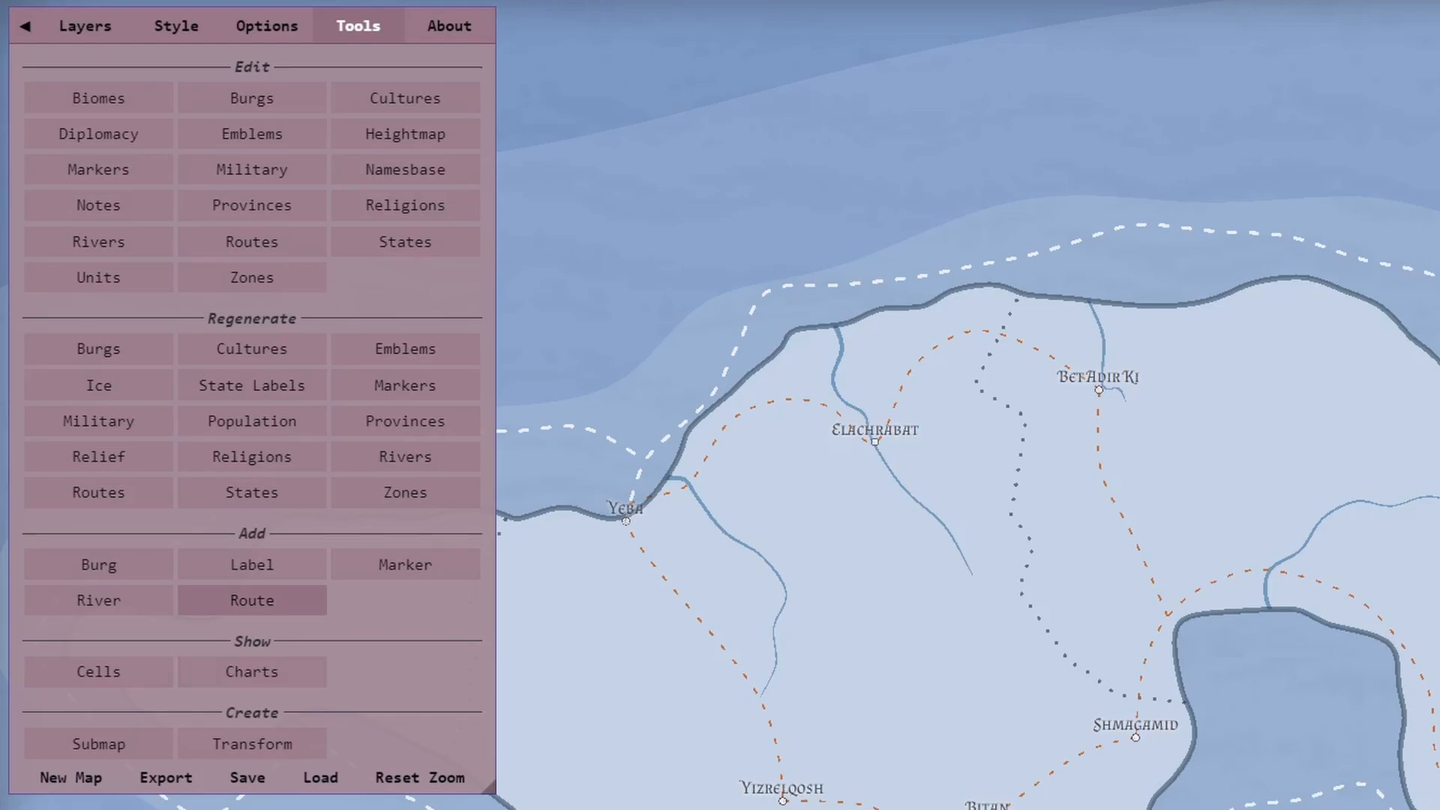
left_click(405, 564)
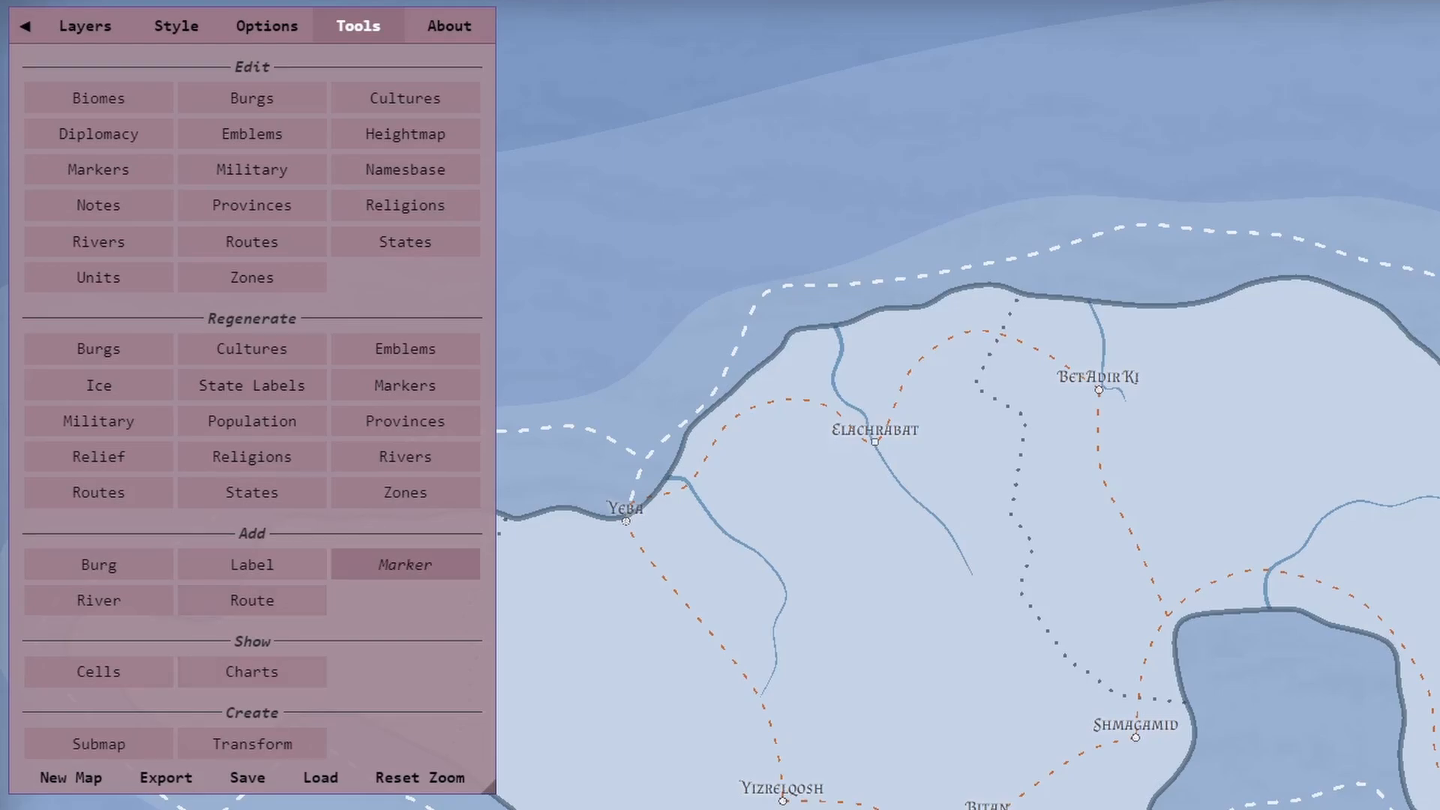
left_click(892, 633)
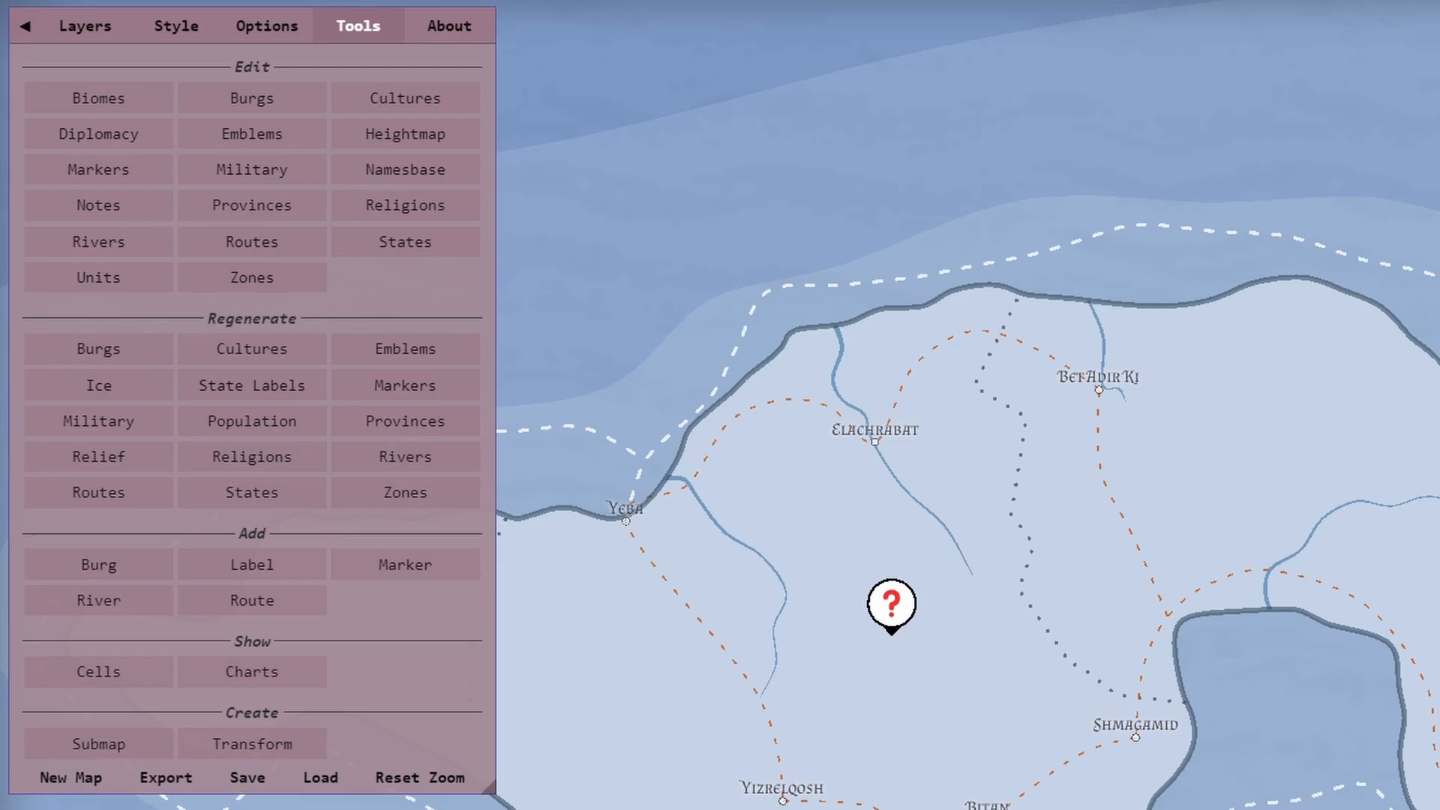
left_click(892, 605)
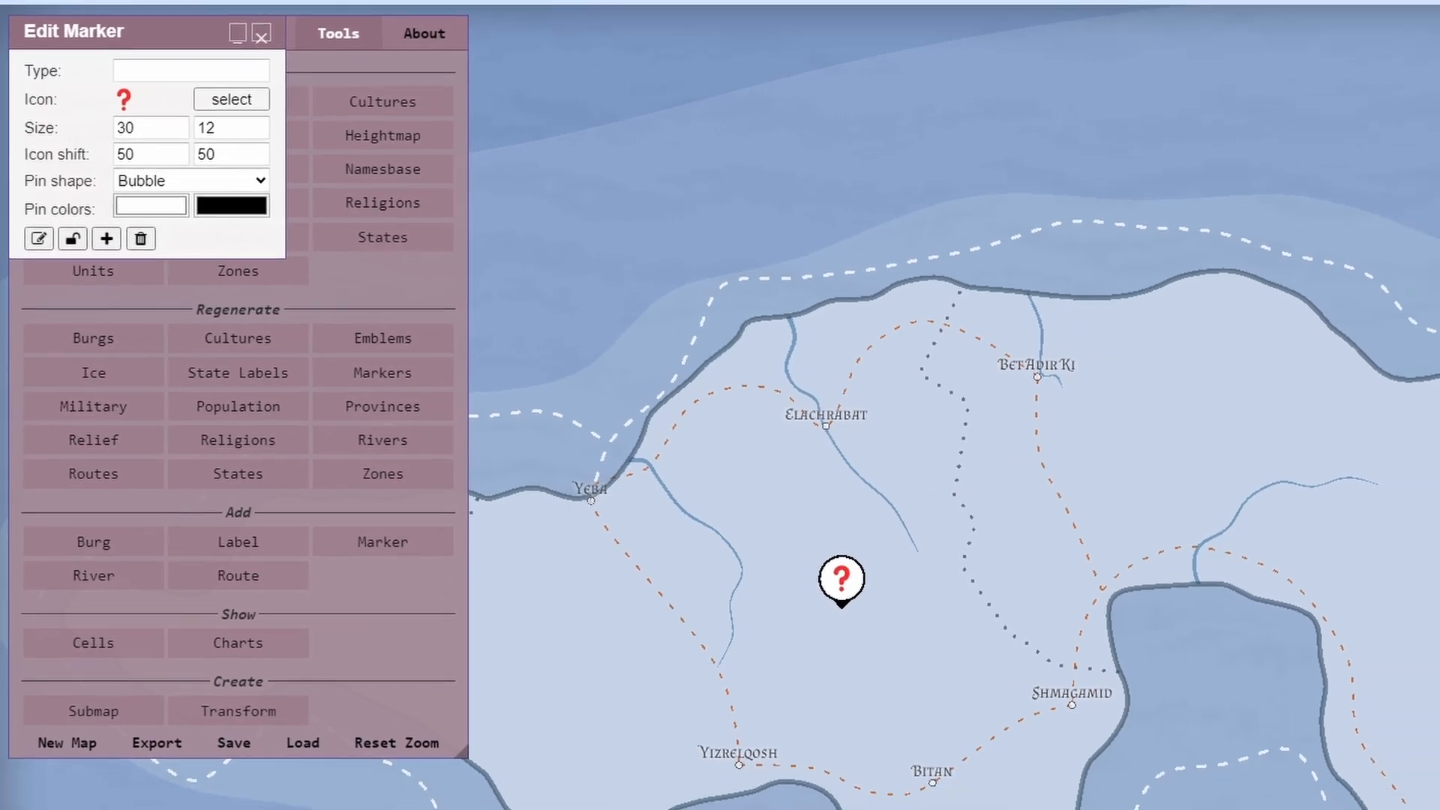
left_click(245, 96)
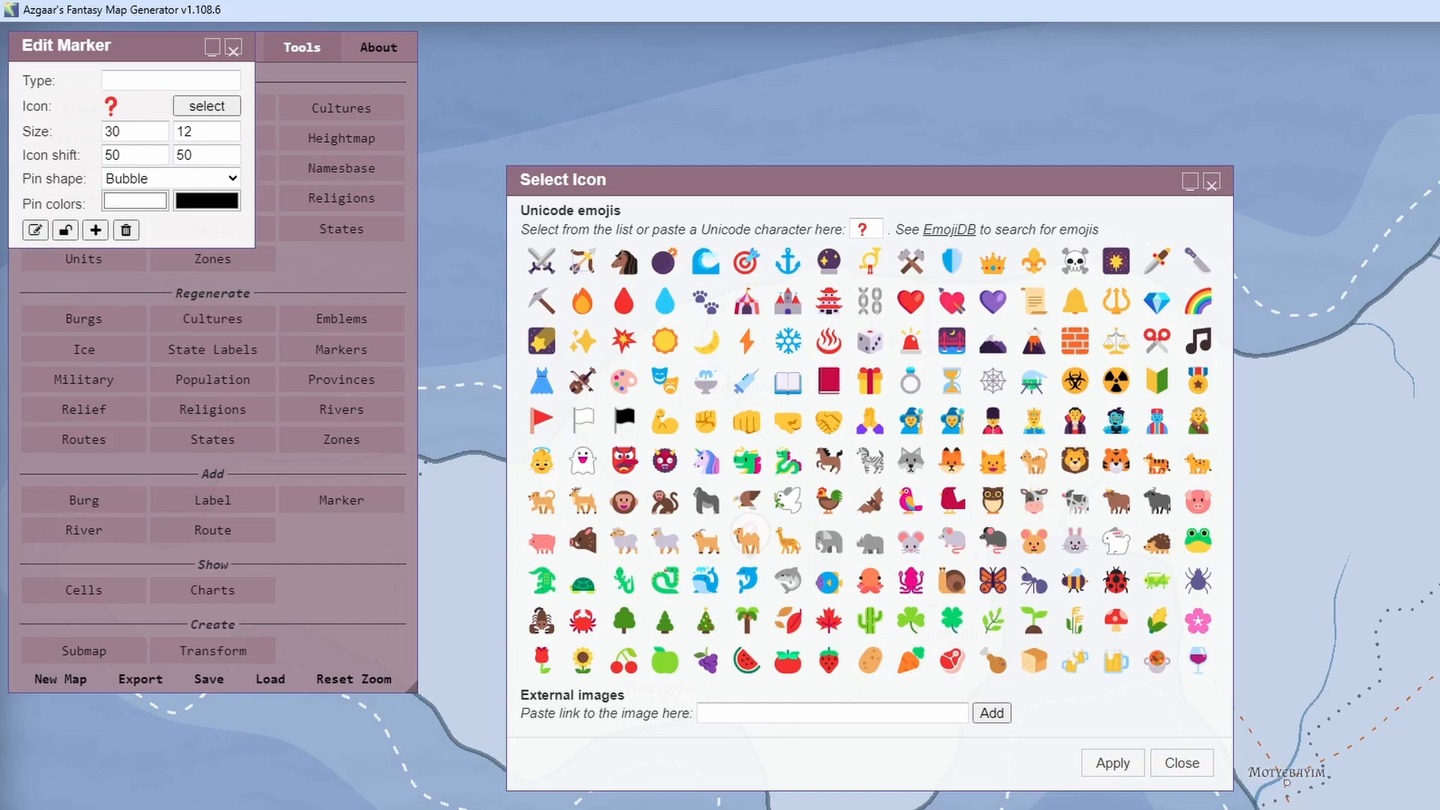
left_click(1075, 262)
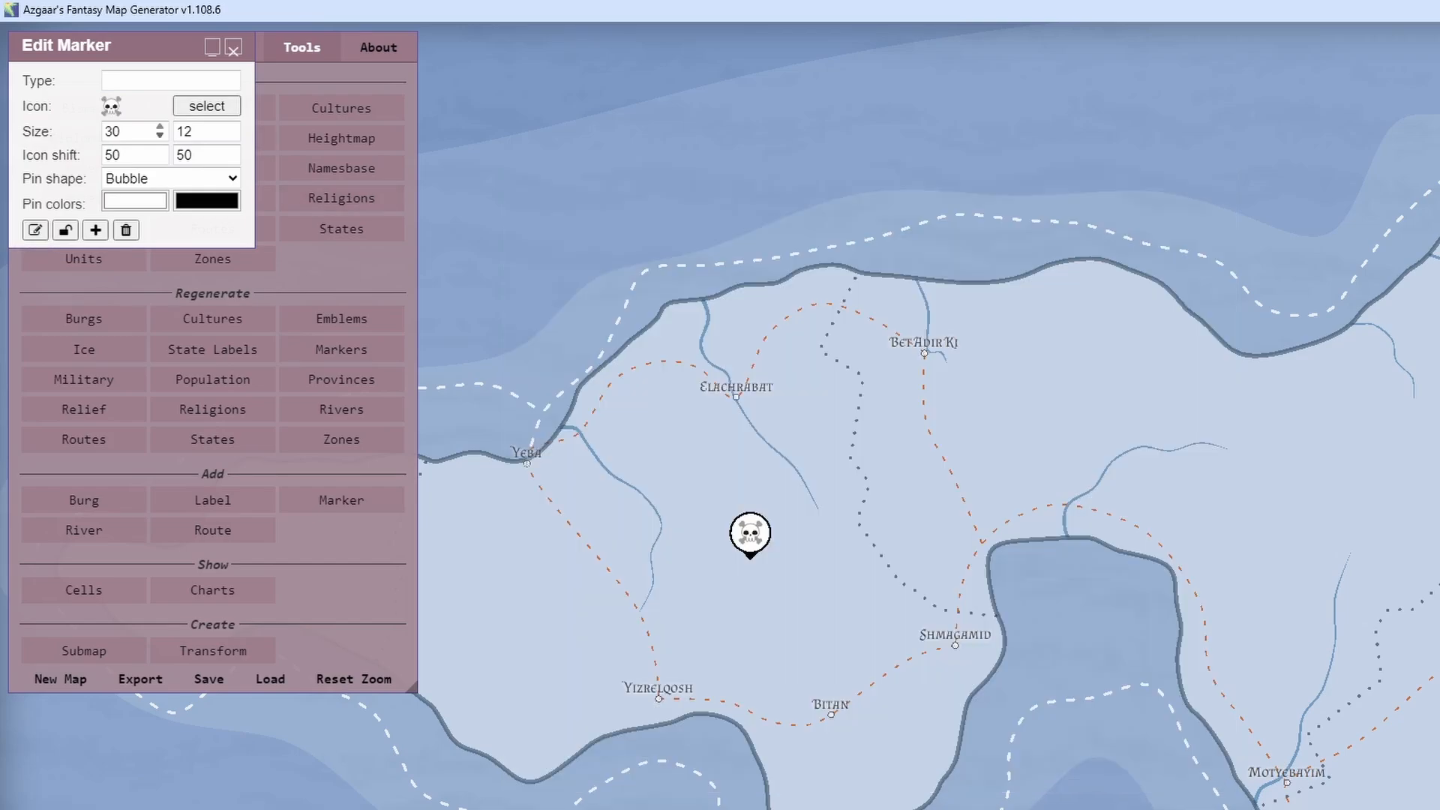
Step: Set the skull marker's size to 23 and try shifting its icon horizontally, leaving both icon shift values at 50
key("Down")
key("Down")
key("Down")
key("Down")
key("Down")
key("Down")
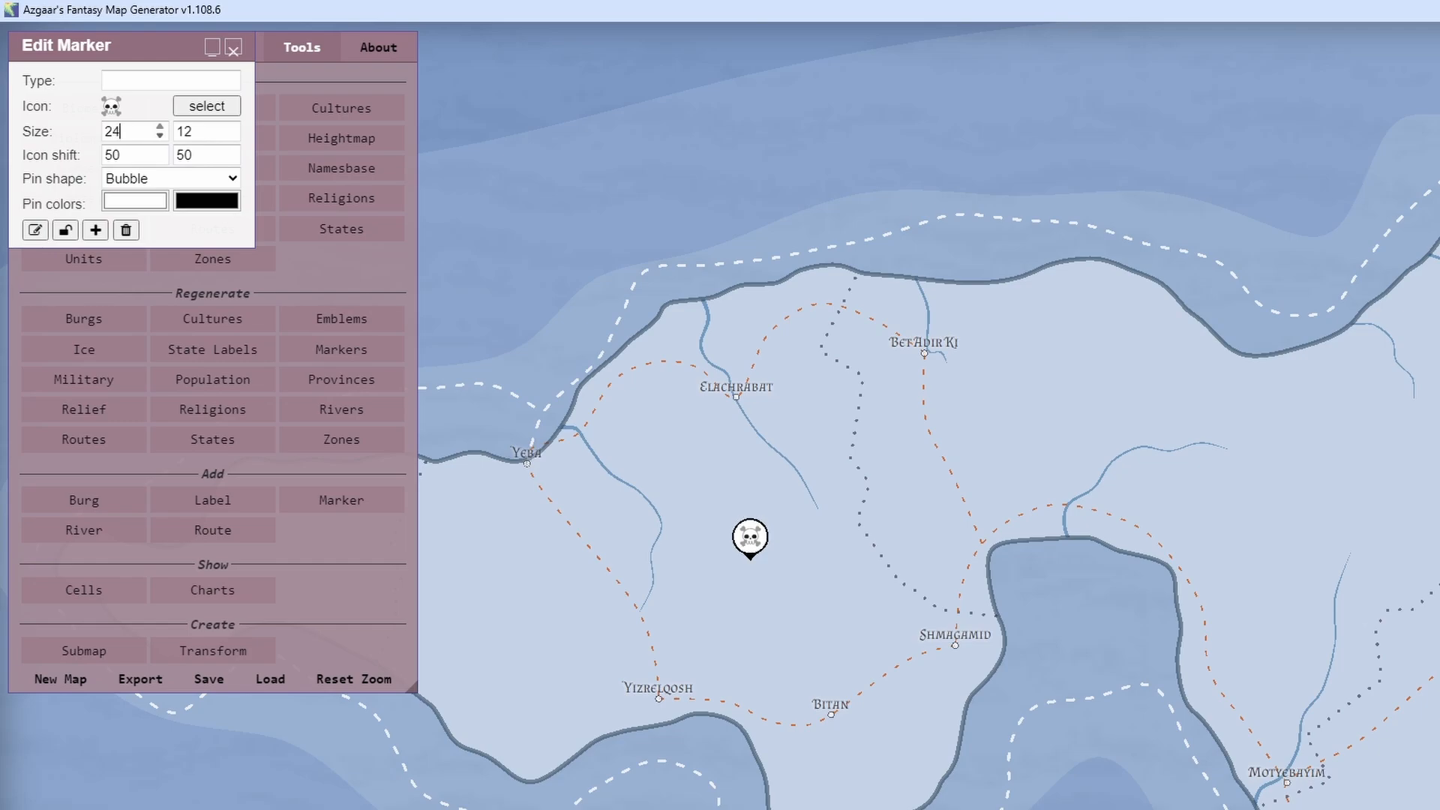
key("Down")
left_click(160, 151)
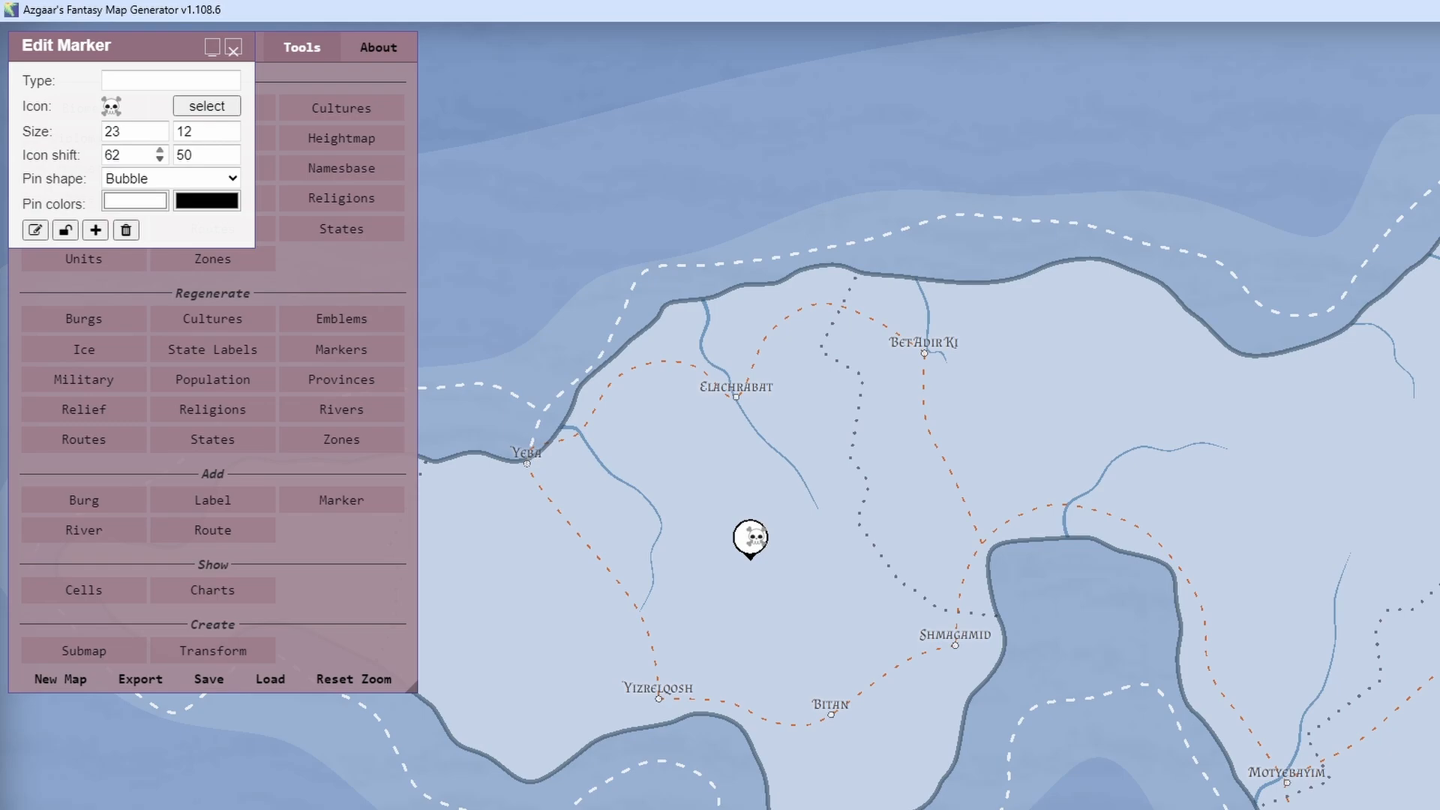
left_click(159, 159)
left_click(231, 159)
Step: Try the Squarish pin shape on the skull marker, and set the shape to Shield
left_click(171, 179)
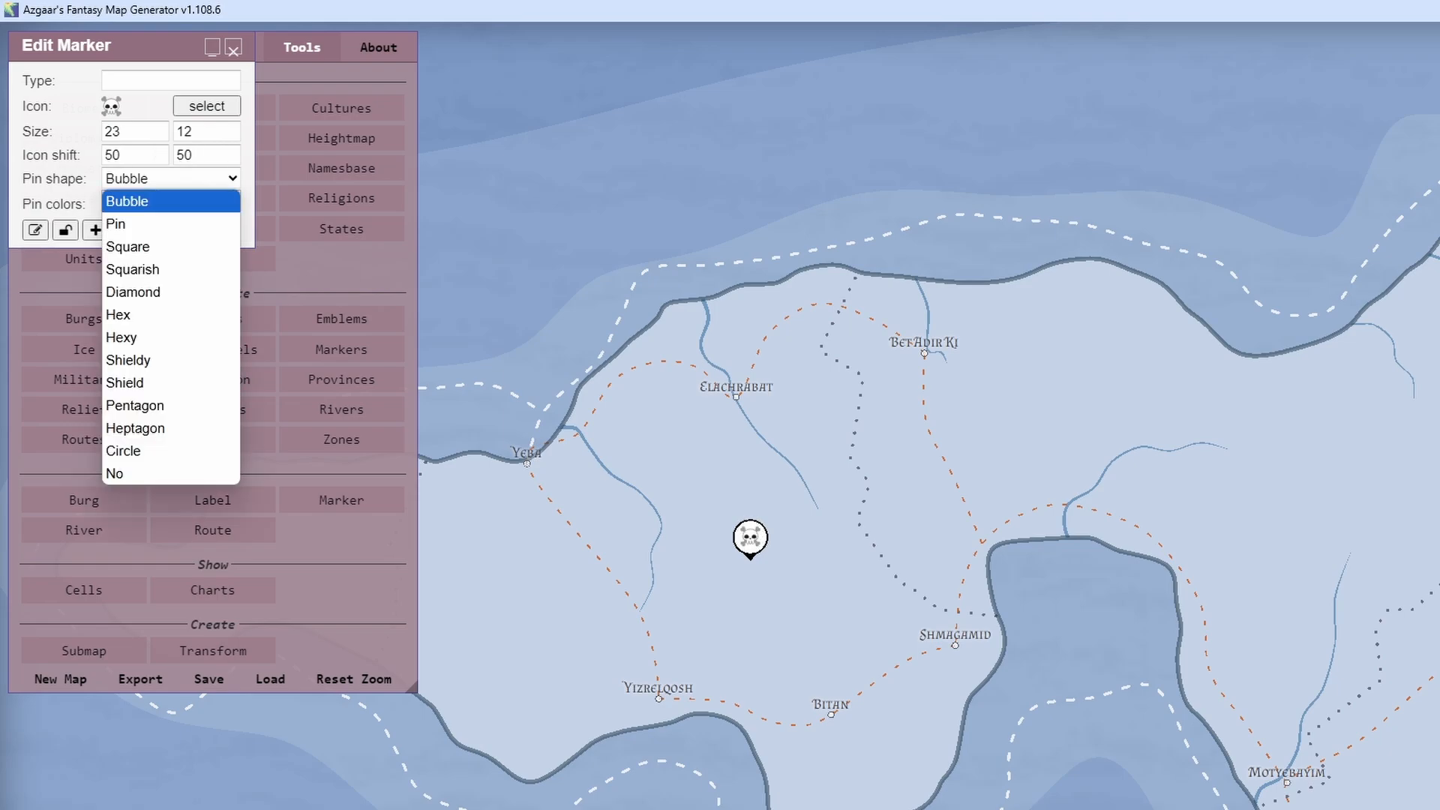
left_click(171, 270)
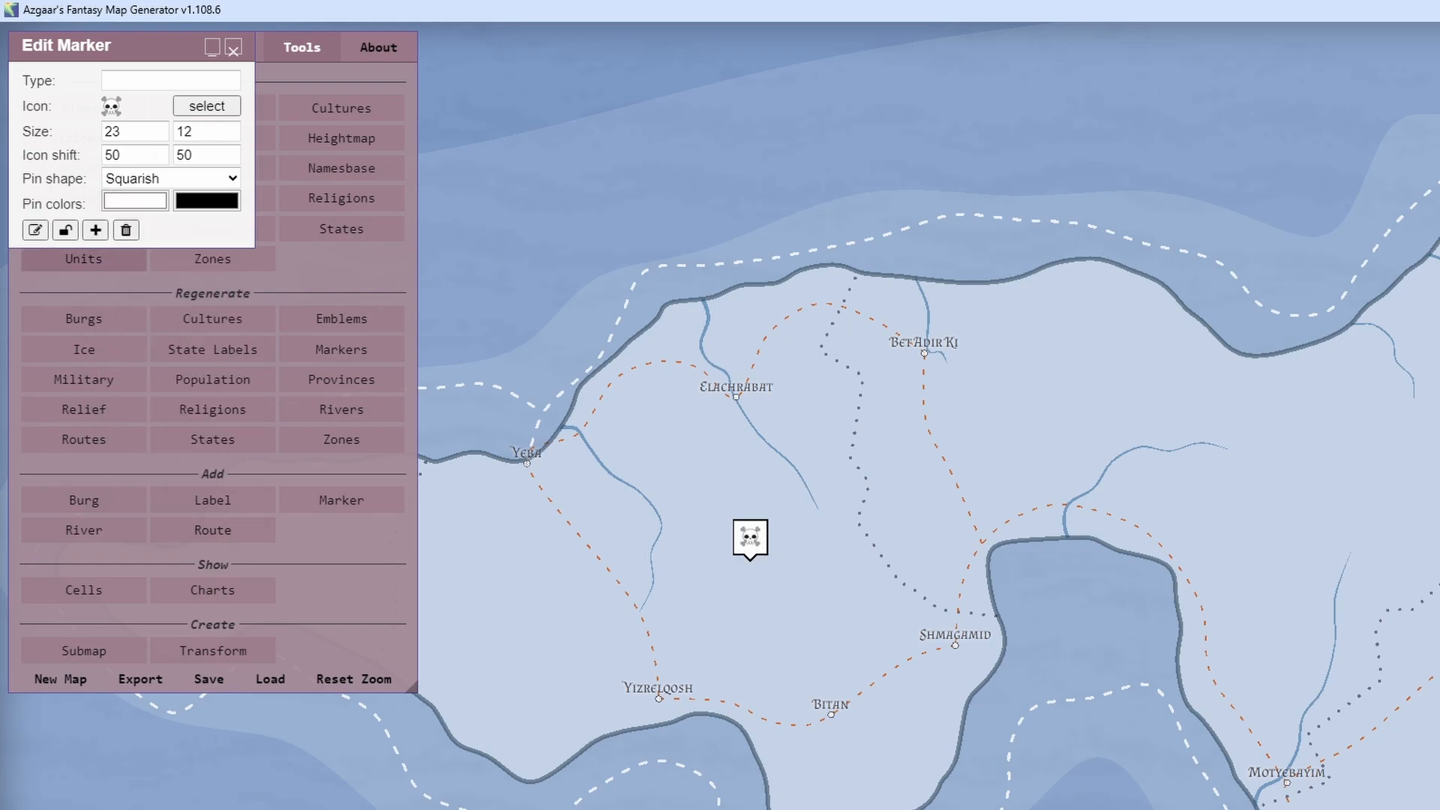
left_click(171, 178)
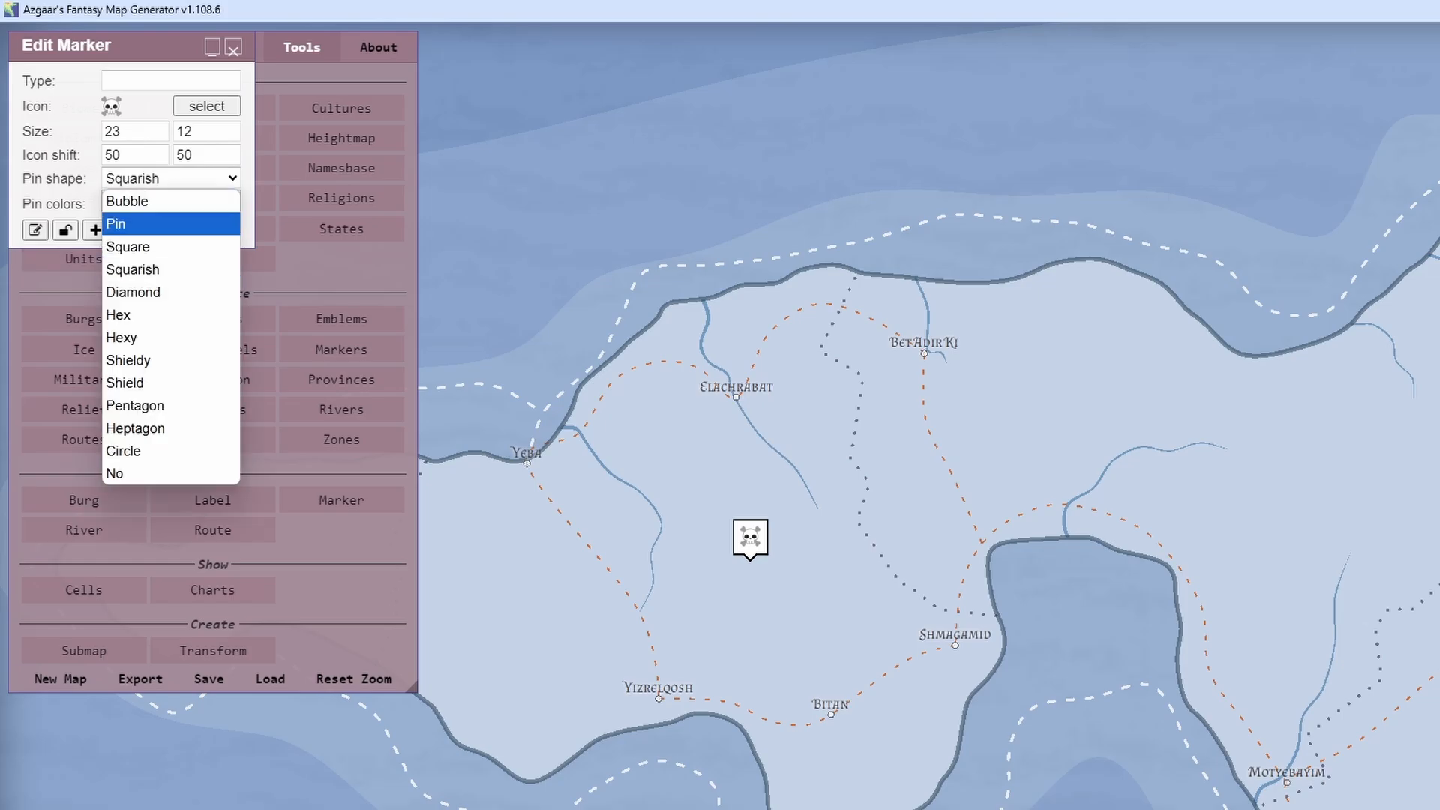
left_click(171, 378)
key("Escape")
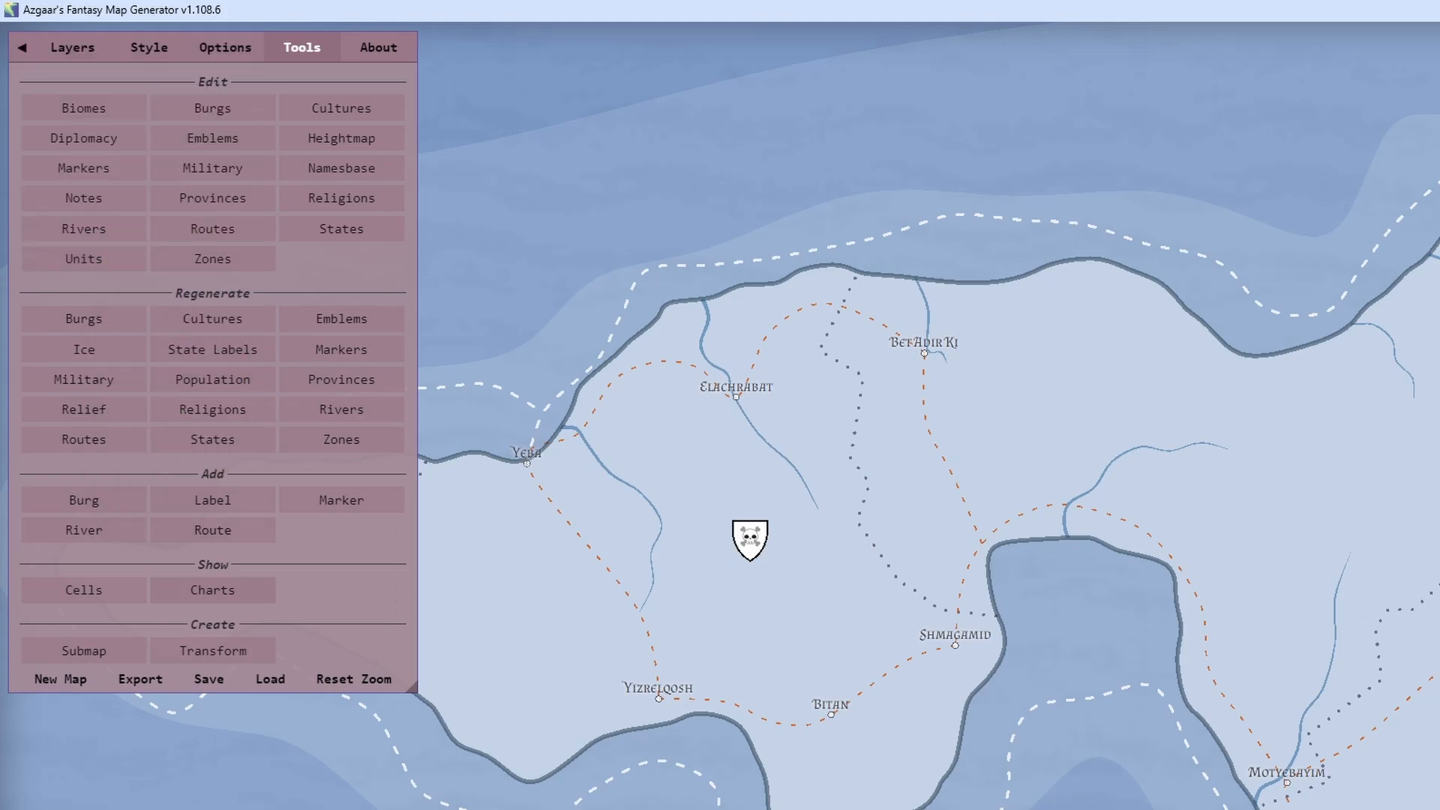
Step: Review the data chart of states by total population grouped by culture, and the other metrics available for plotting
left_click(83, 591)
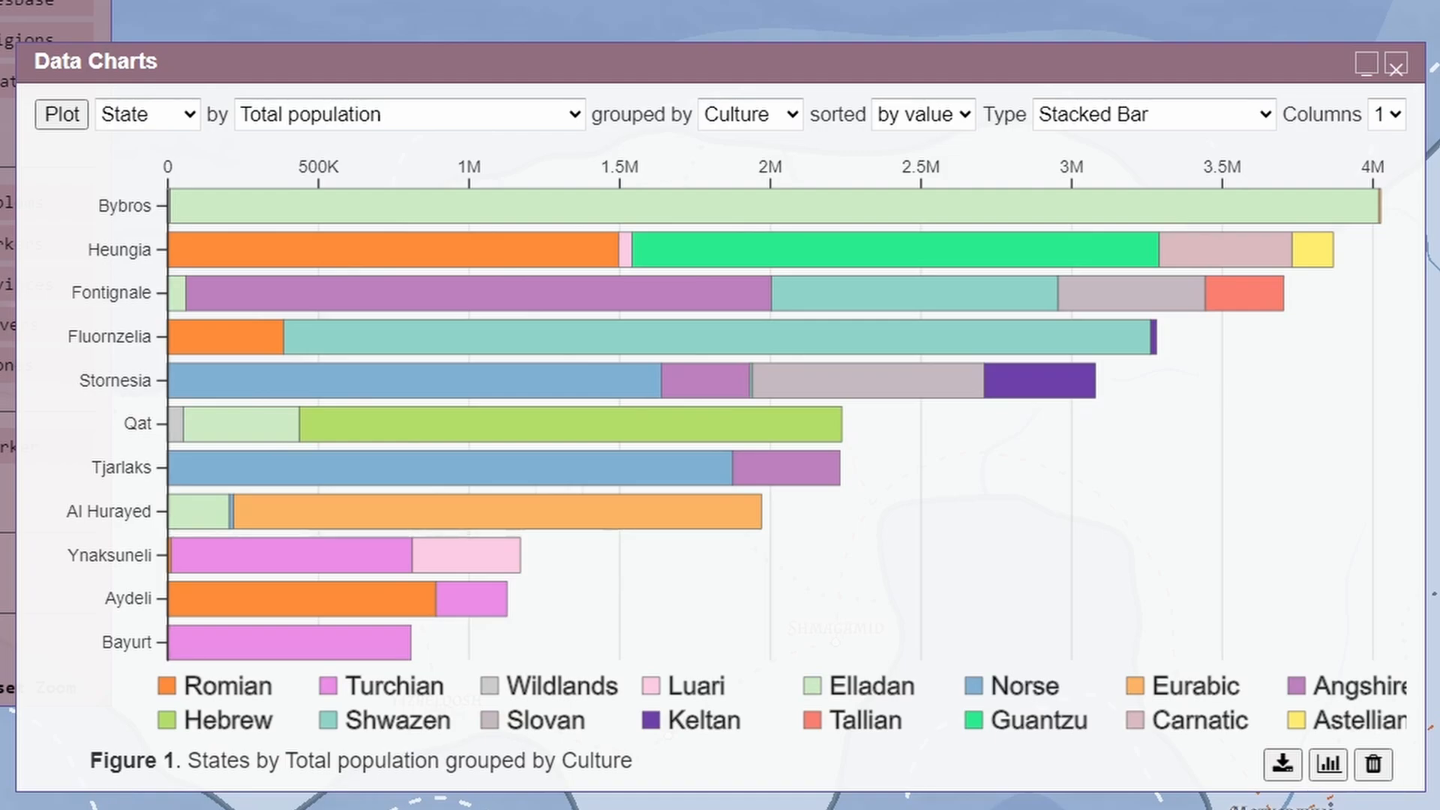
left_click(409, 114)
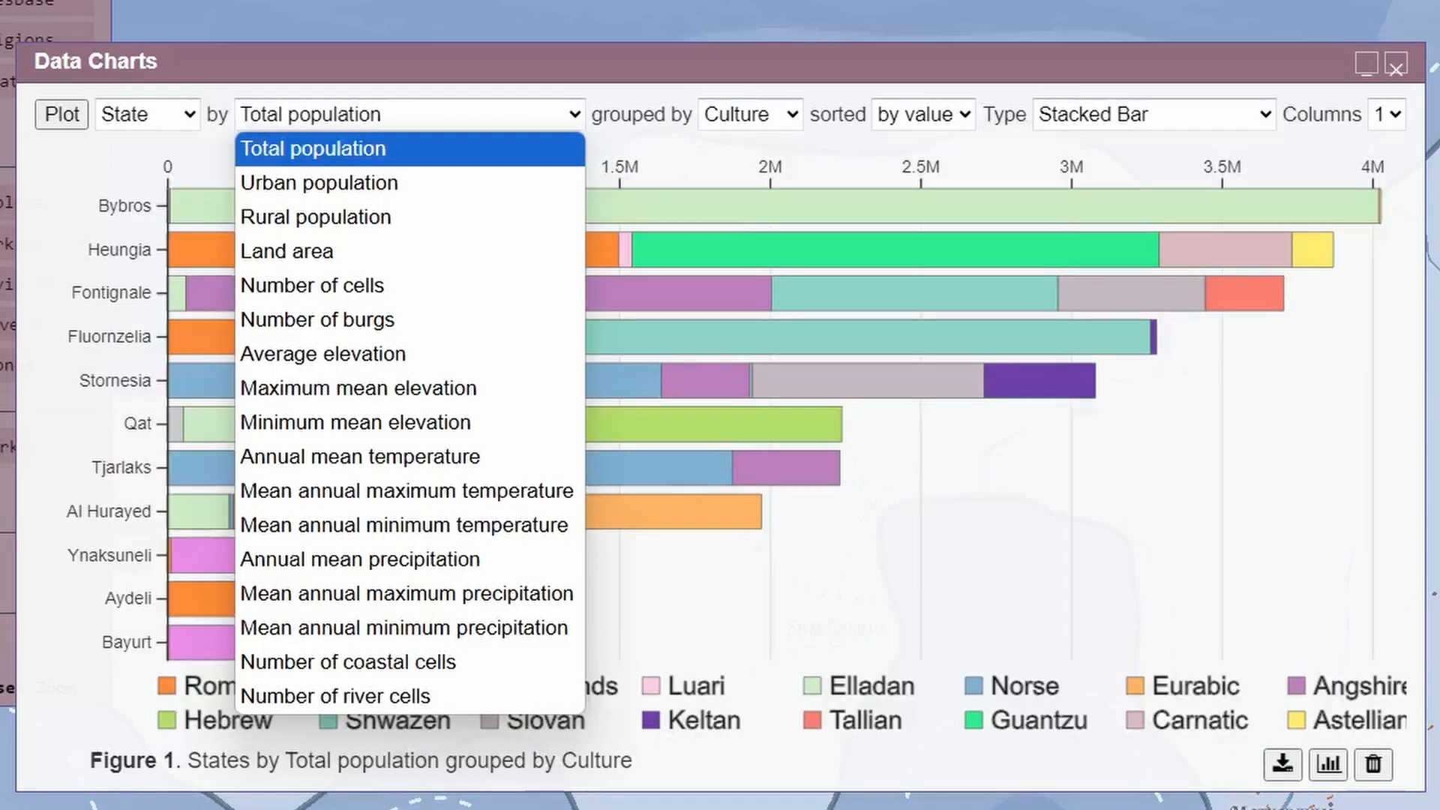
key("Escape")
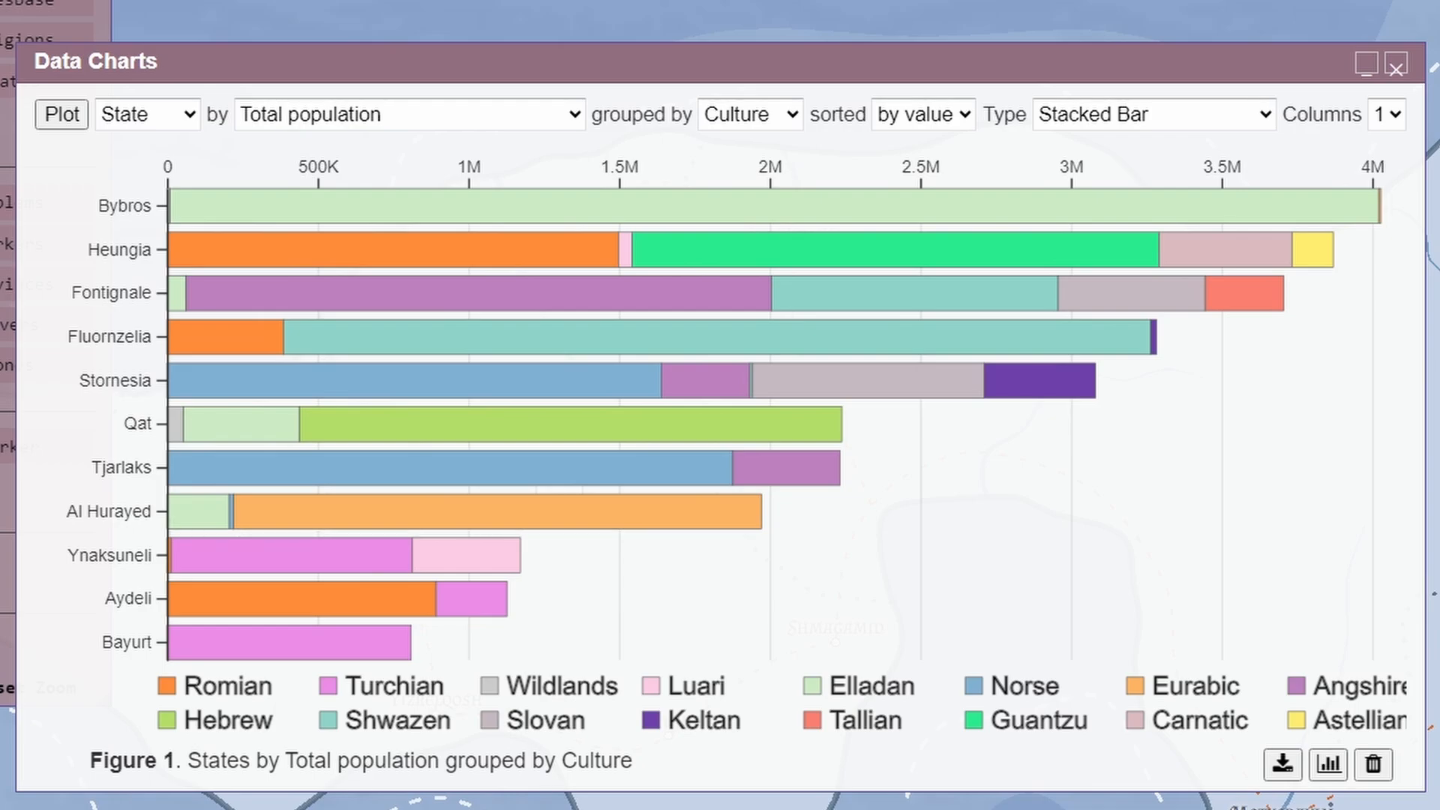
left_click(409, 115)
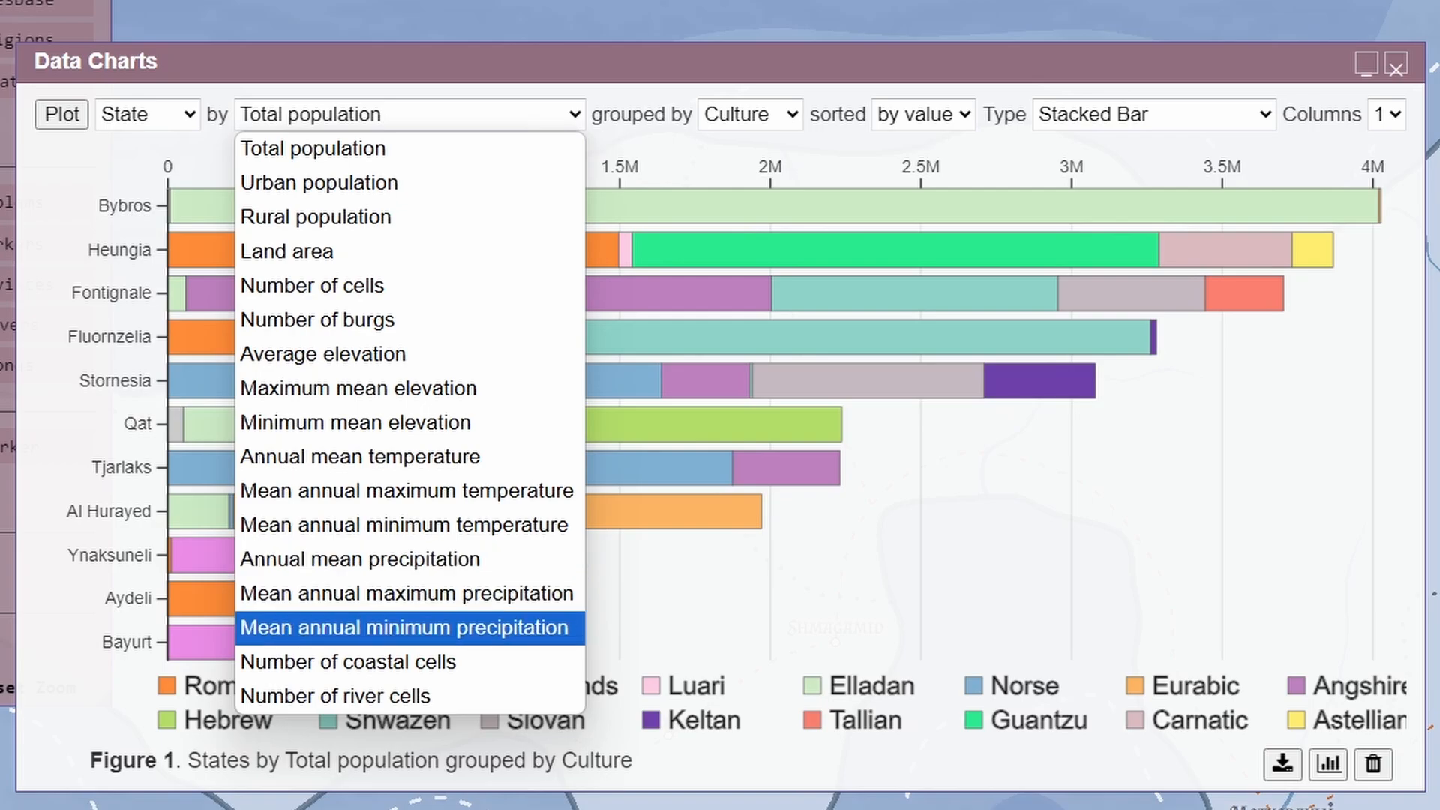
key("Escape")
key("Escape")
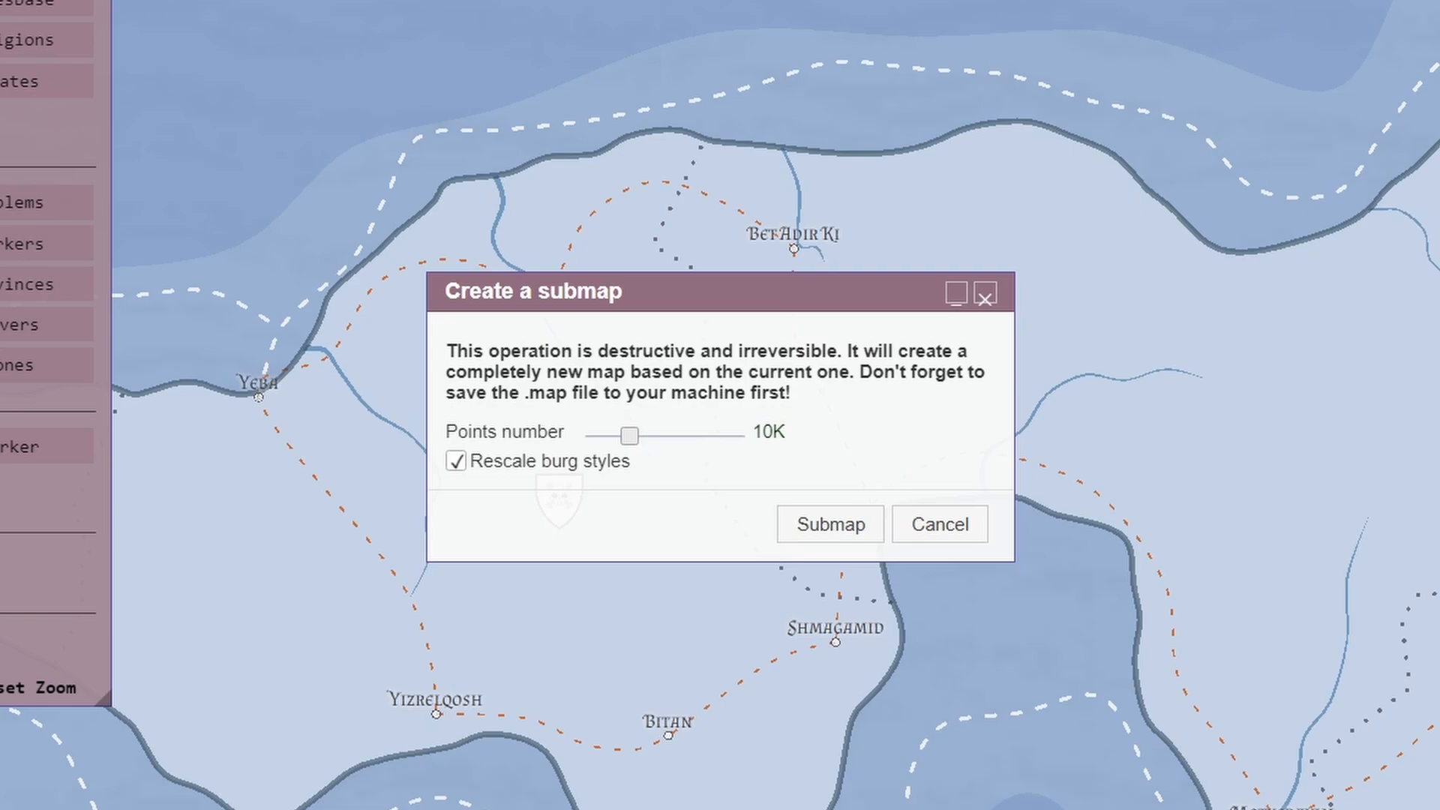
Step: Create a submap of the current view with 10K points and rescaled burg styles, and inspect the coast around Shmagamid and Bitan
left_click_drag(720, 291, 1073, 572)
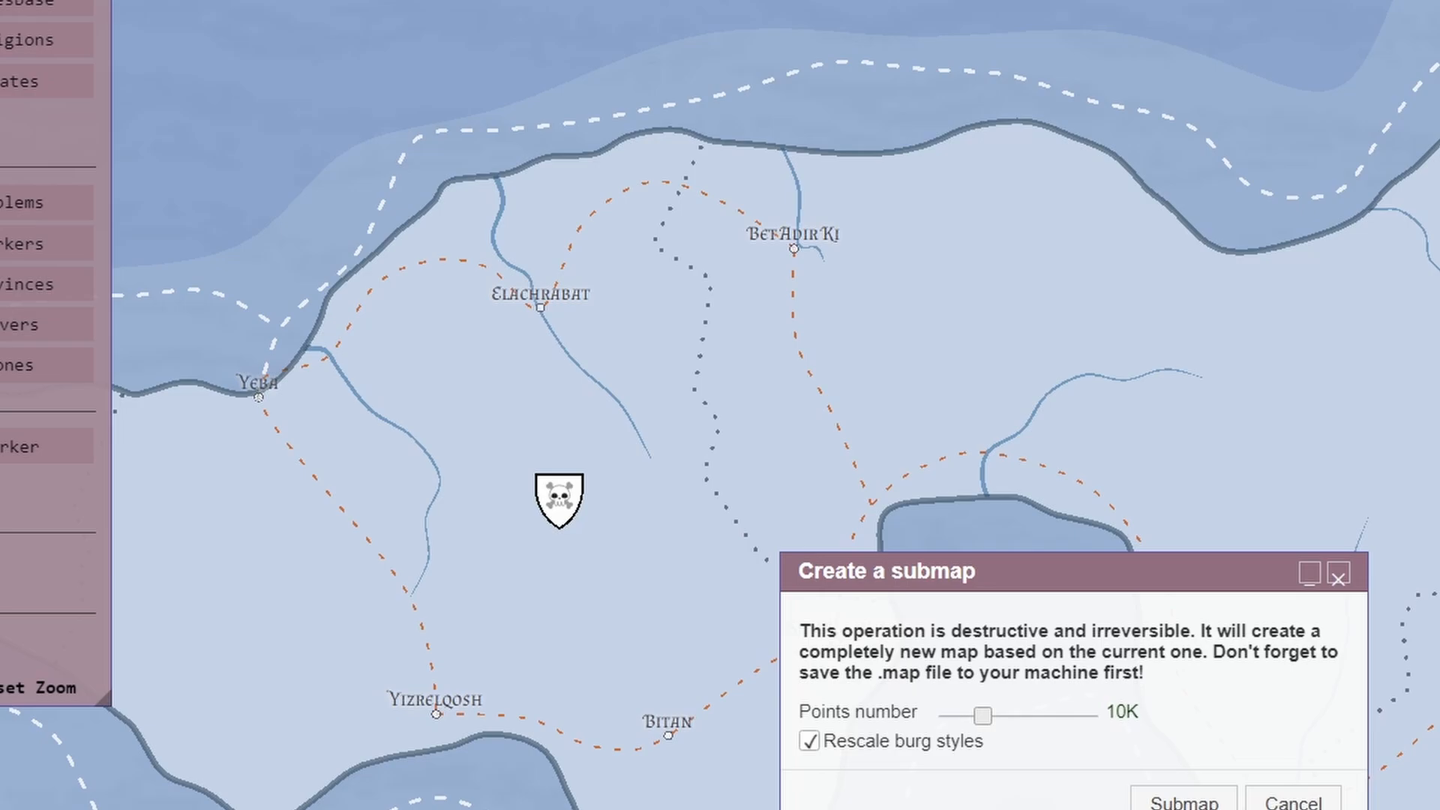
left_click(1183, 801)
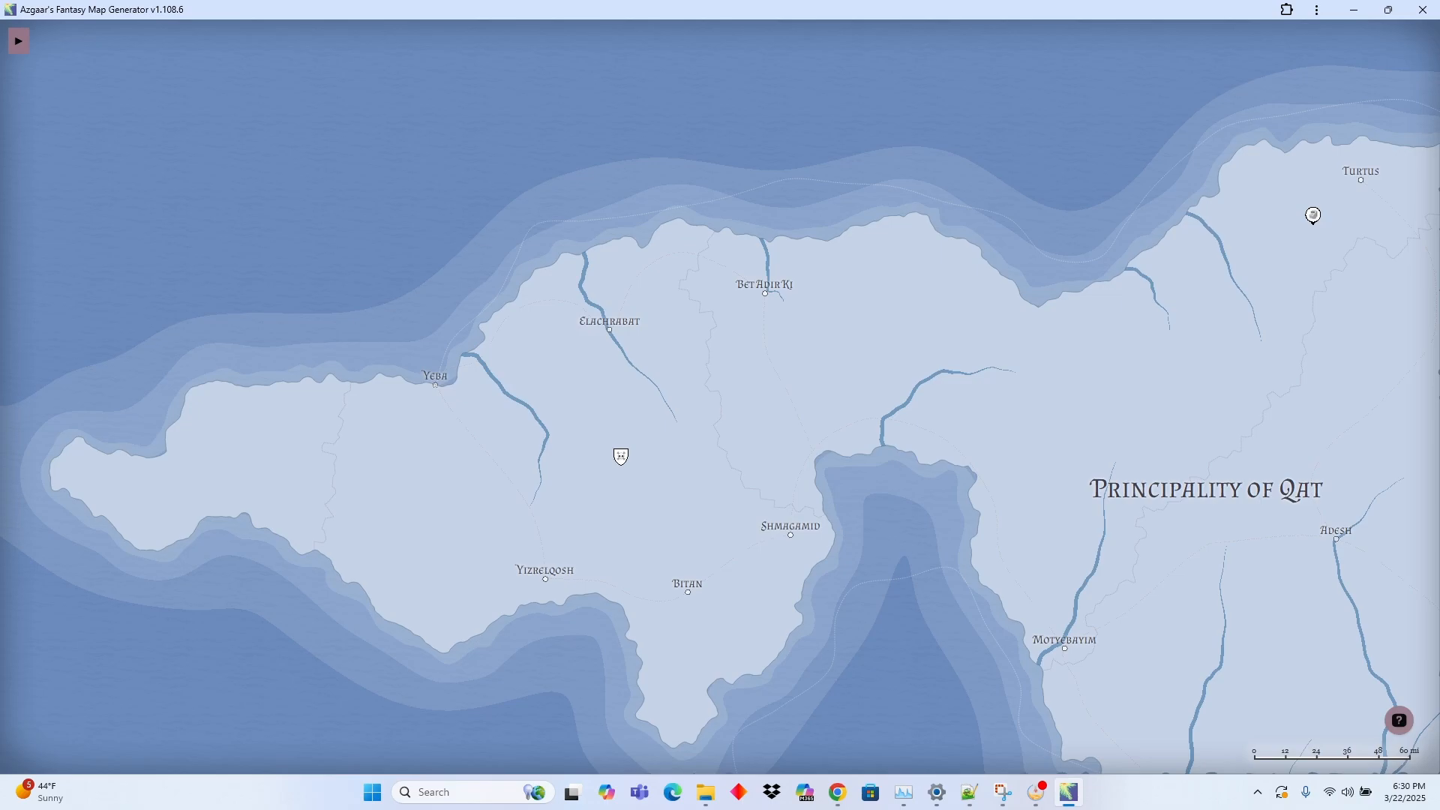
scroll(875, 481, "up", 5)
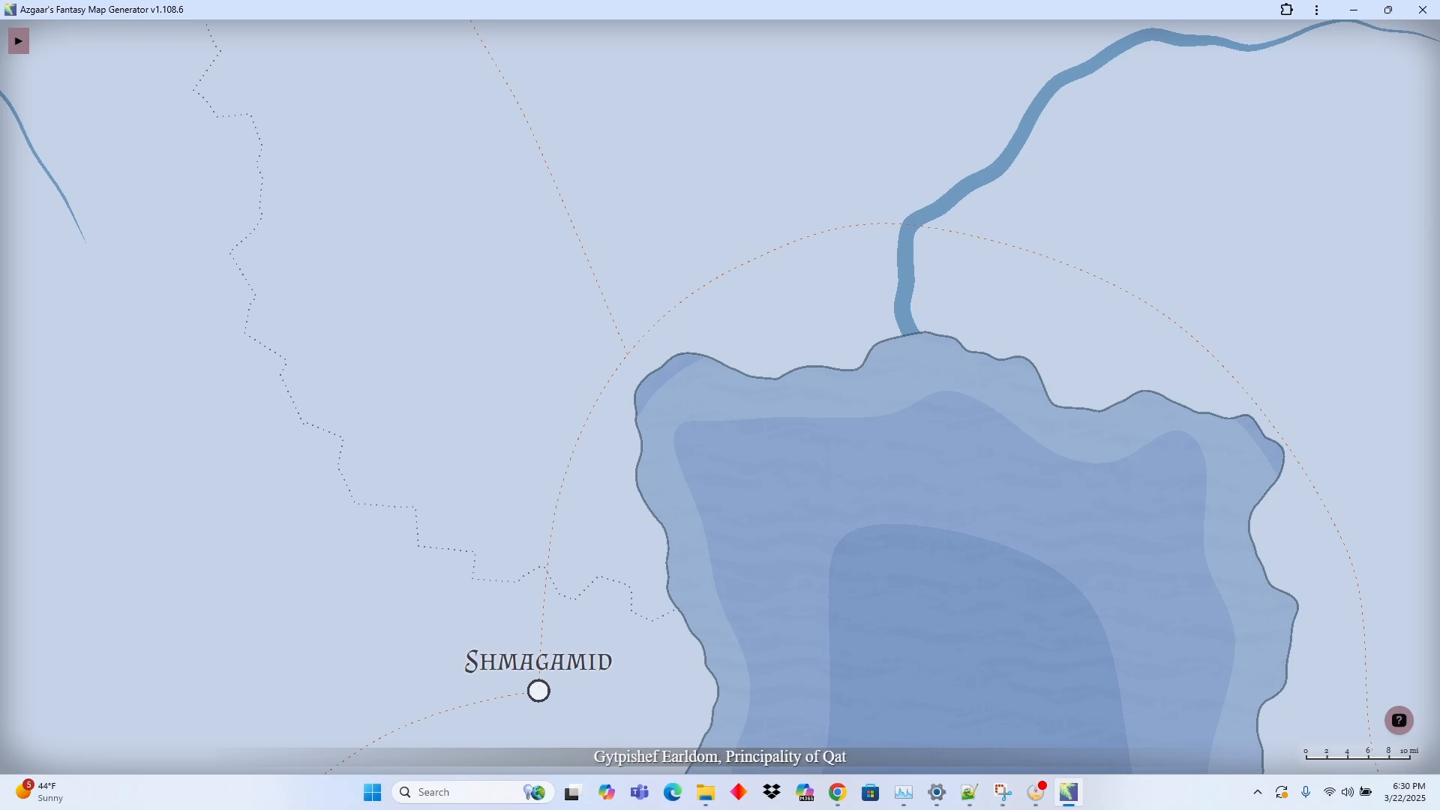
left_click_drag(518, 668, 690, 229)
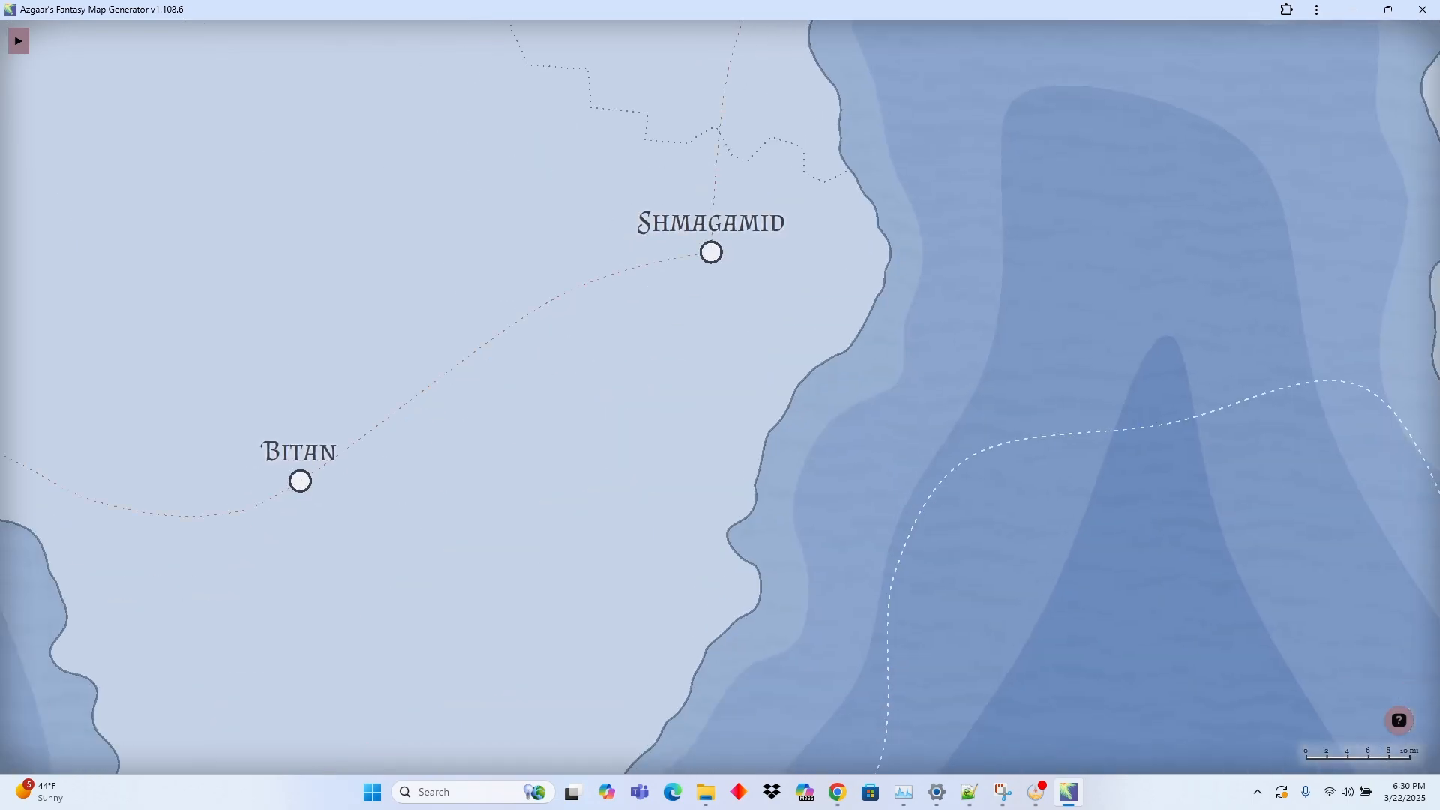